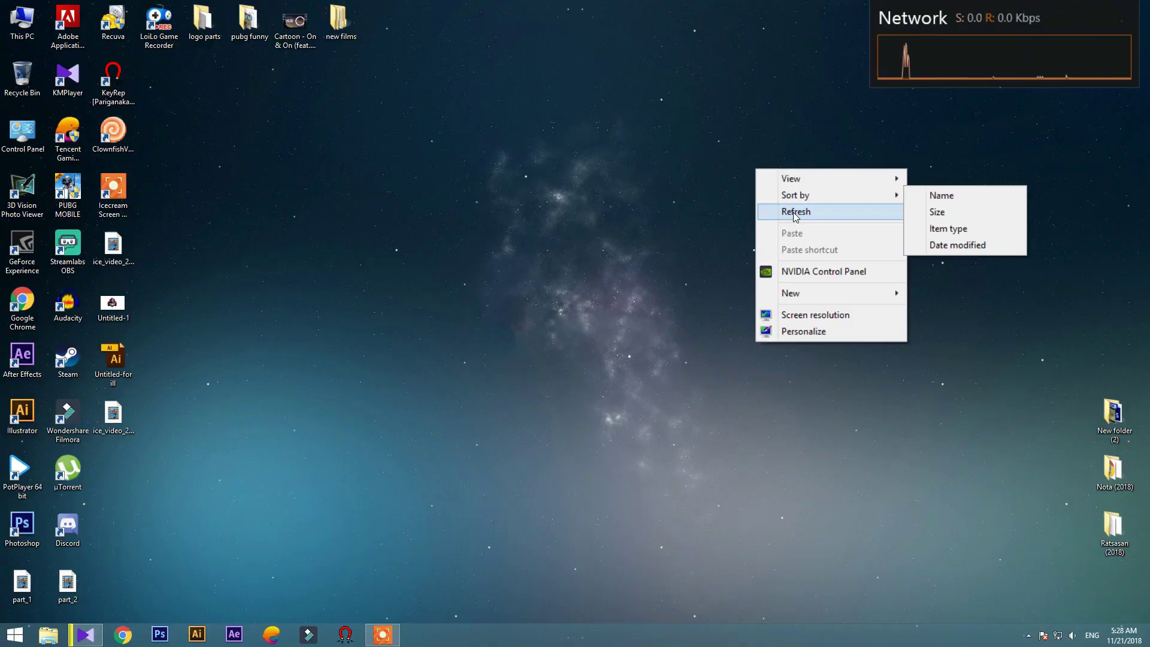
Open After Effects and create a new composition named SHATTER
left_click(793, 212)
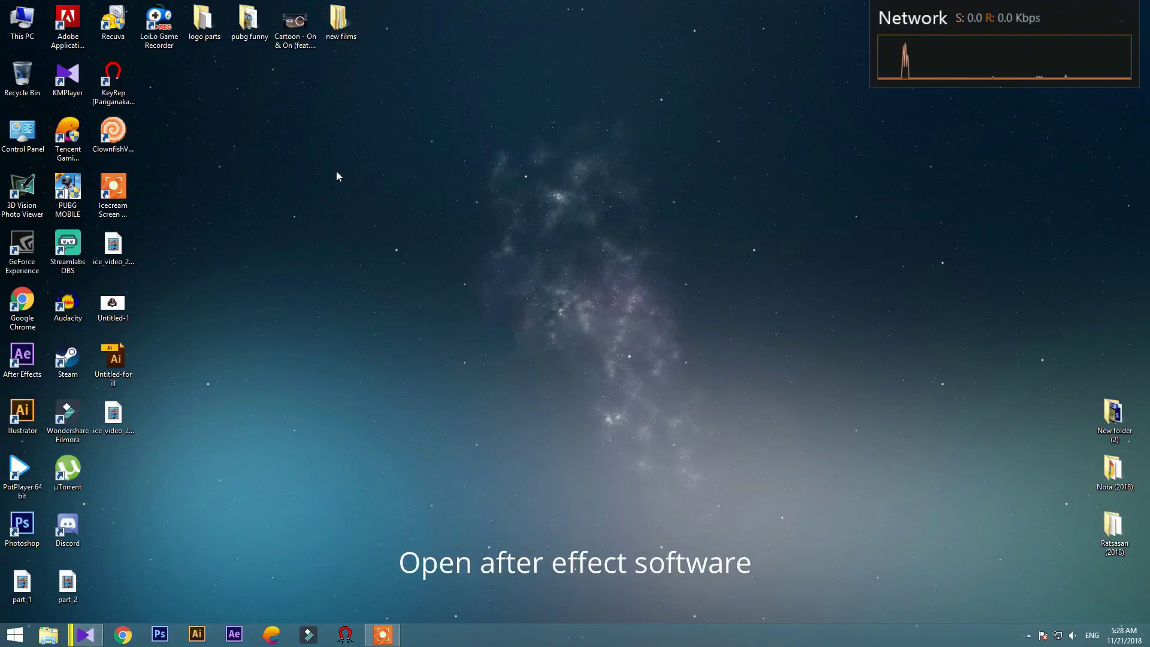
double_click(24, 368)
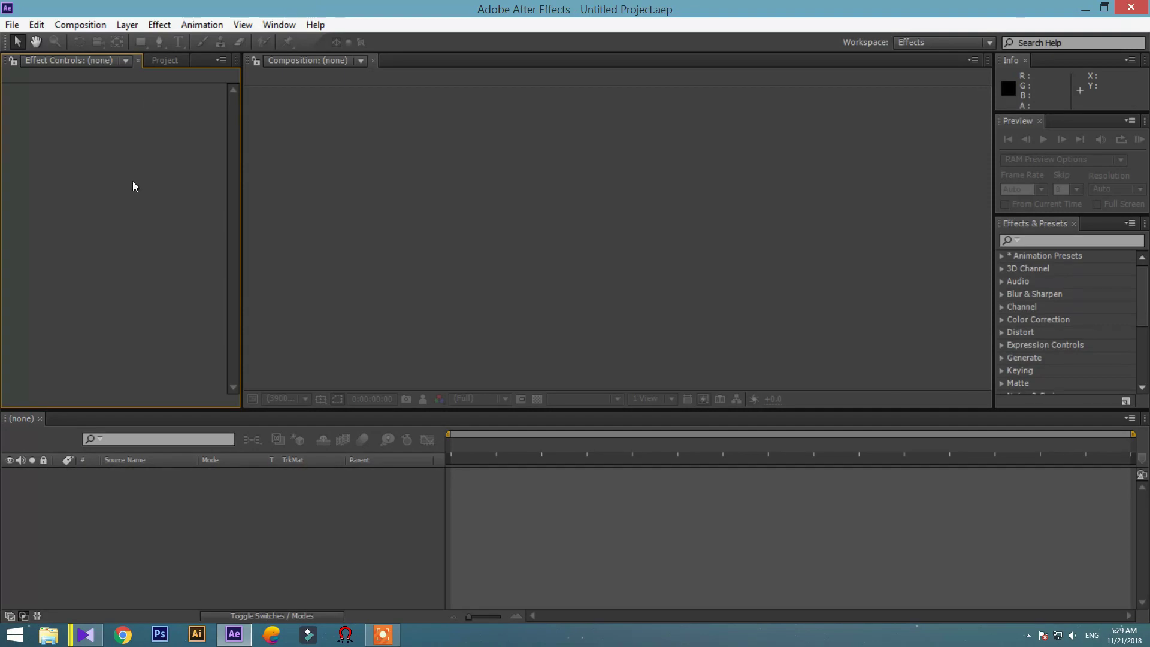
left_click(92, 24)
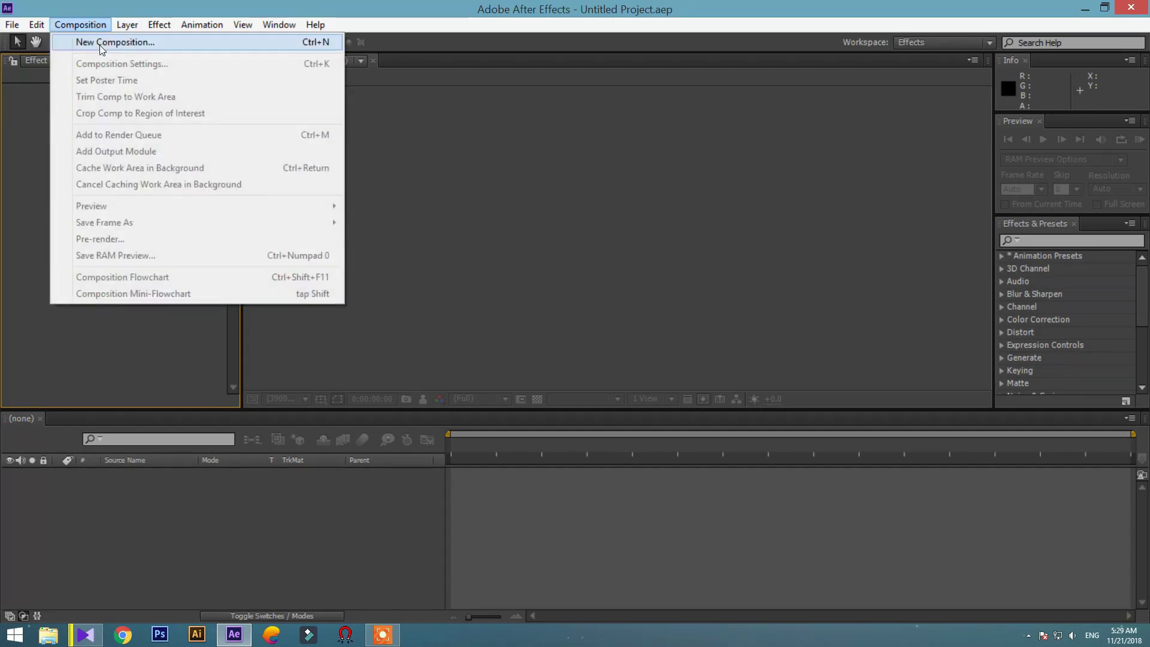
left_click(101, 42)
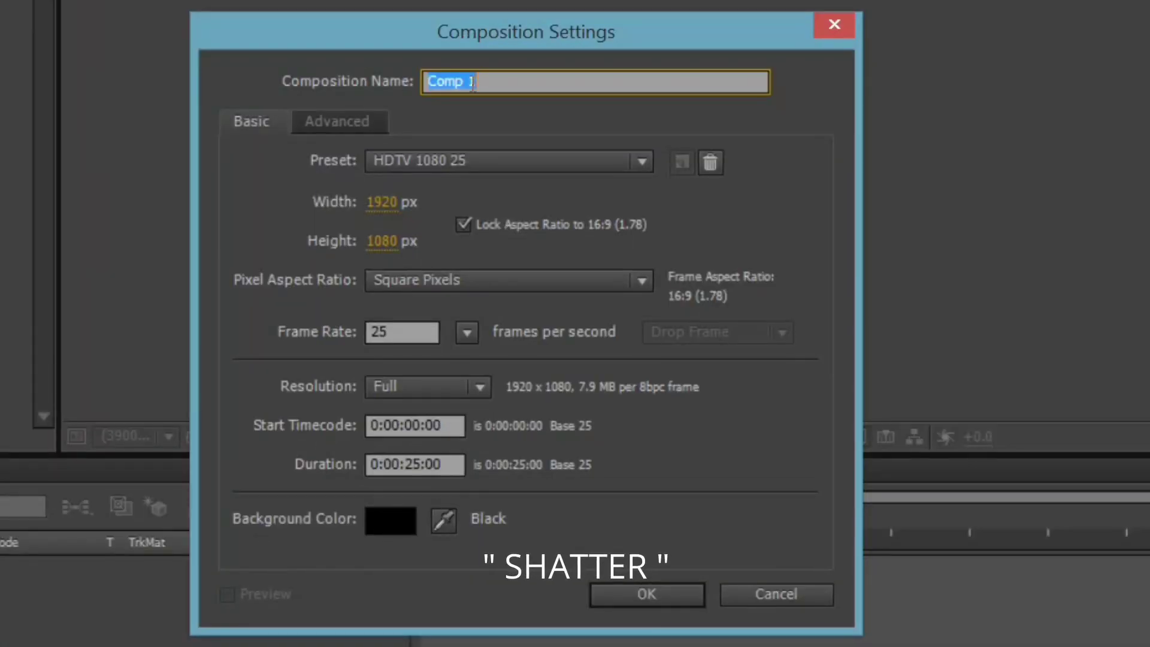
key("BackSpace")
type("SHATTER")
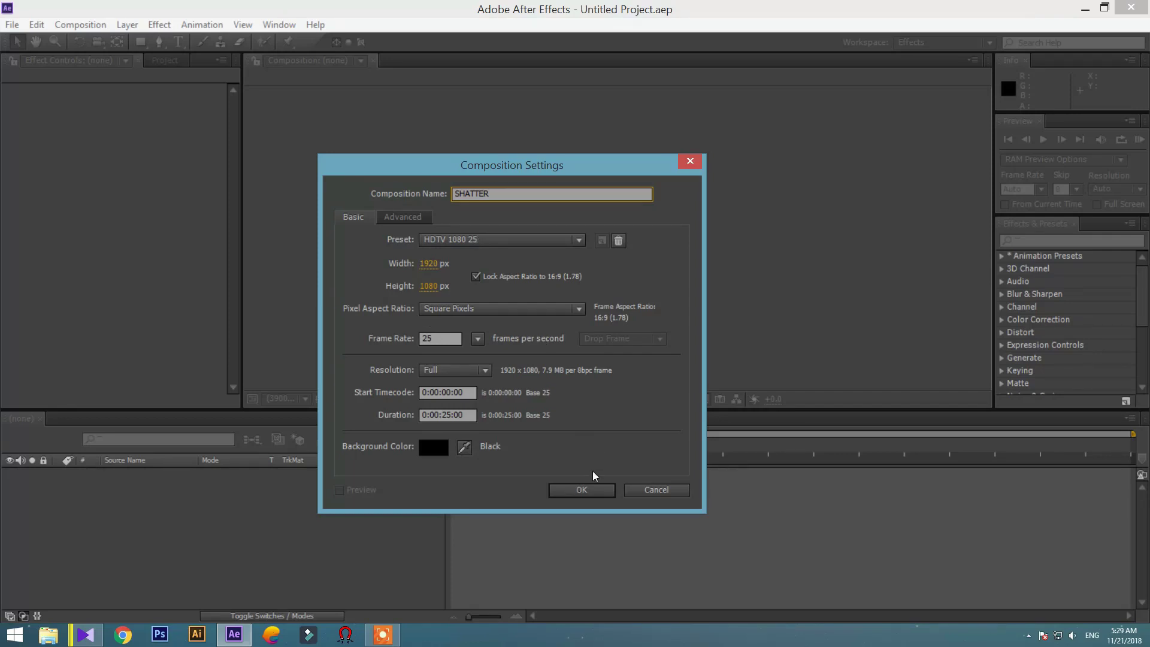
left_click(588, 487)
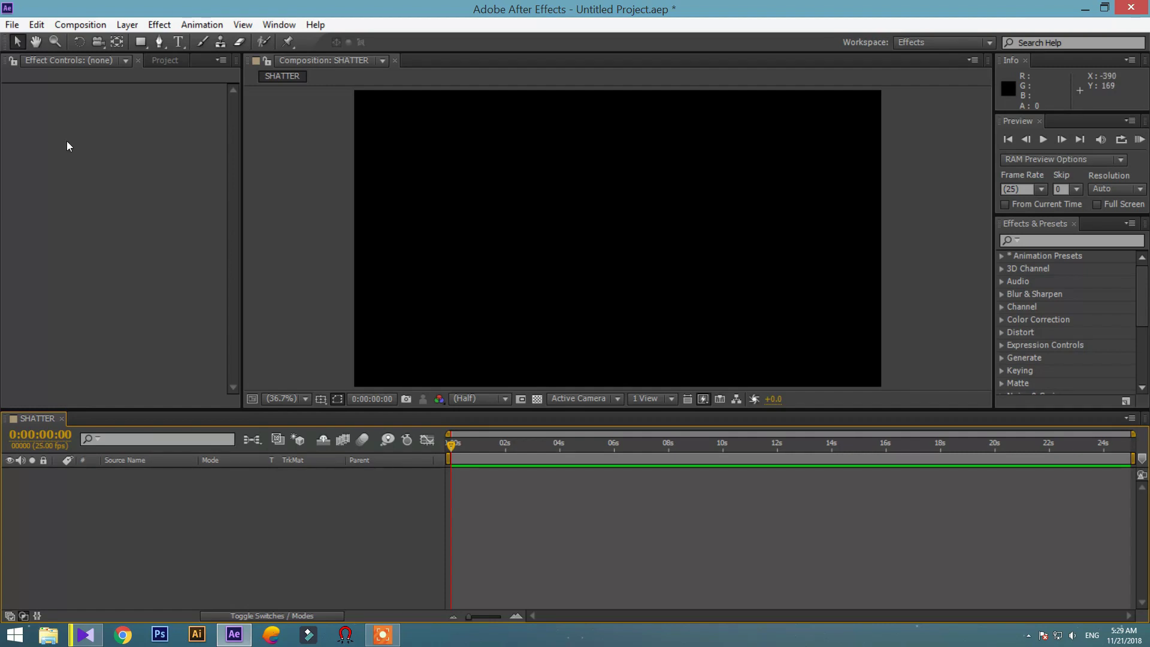
Import Untitled-1.png and Untitlzdfed-1.jpg from the logo parts folder into the project as footage
left_click(164, 60)
right_click(88, 290)
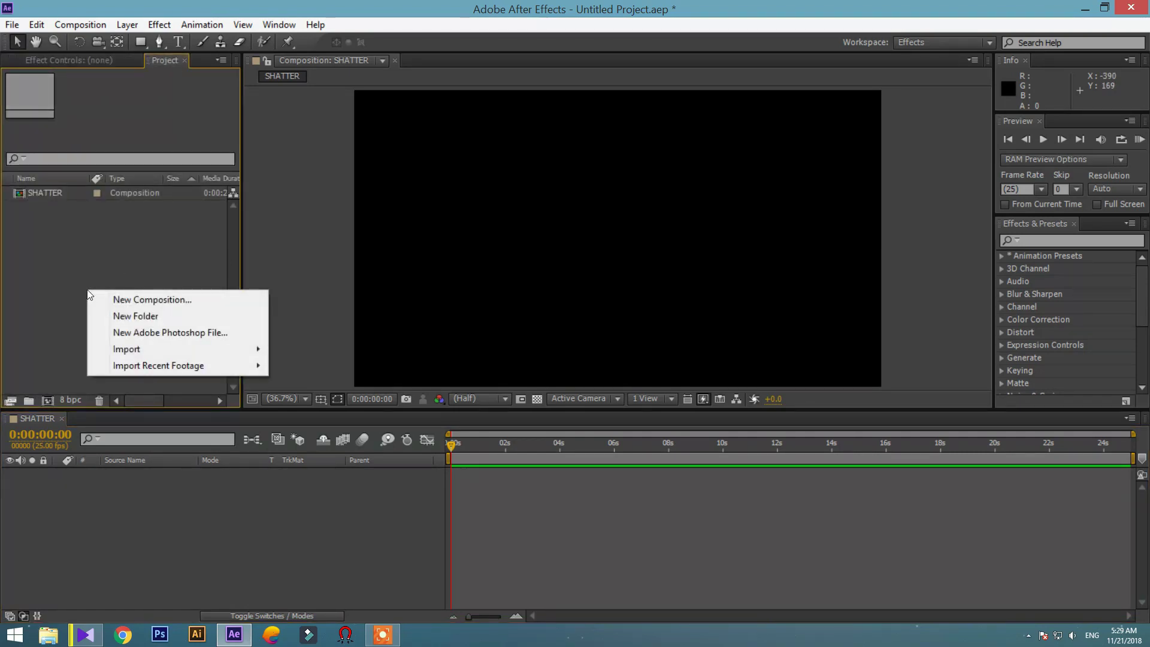
mouse_move(178, 351)
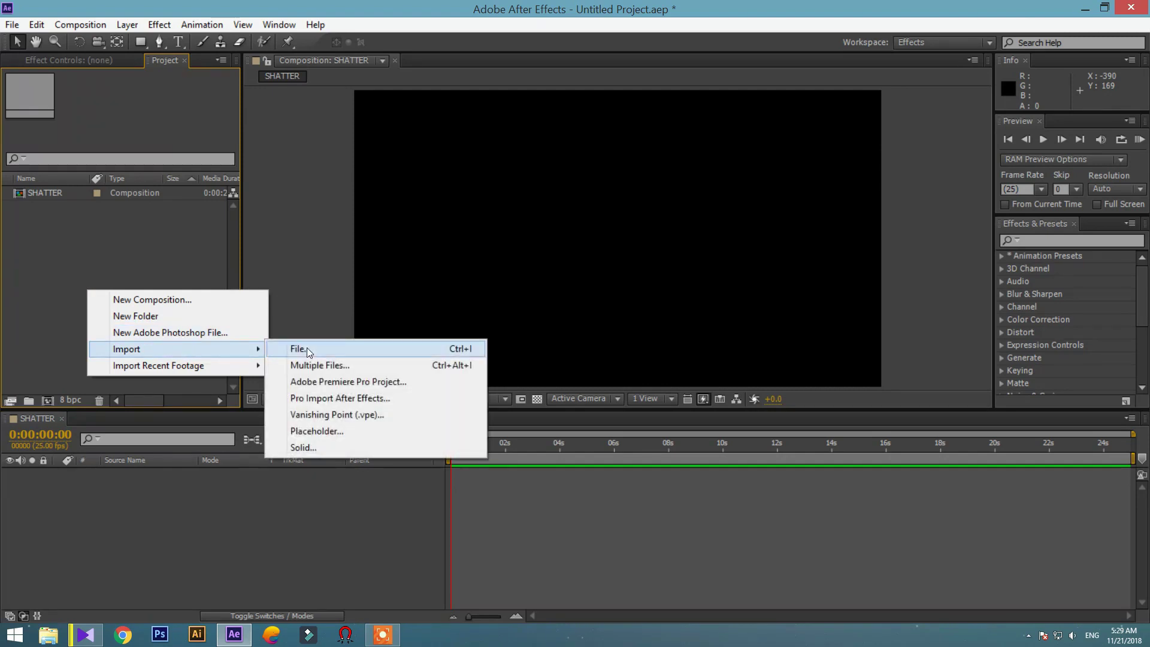
left_click(335, 349)
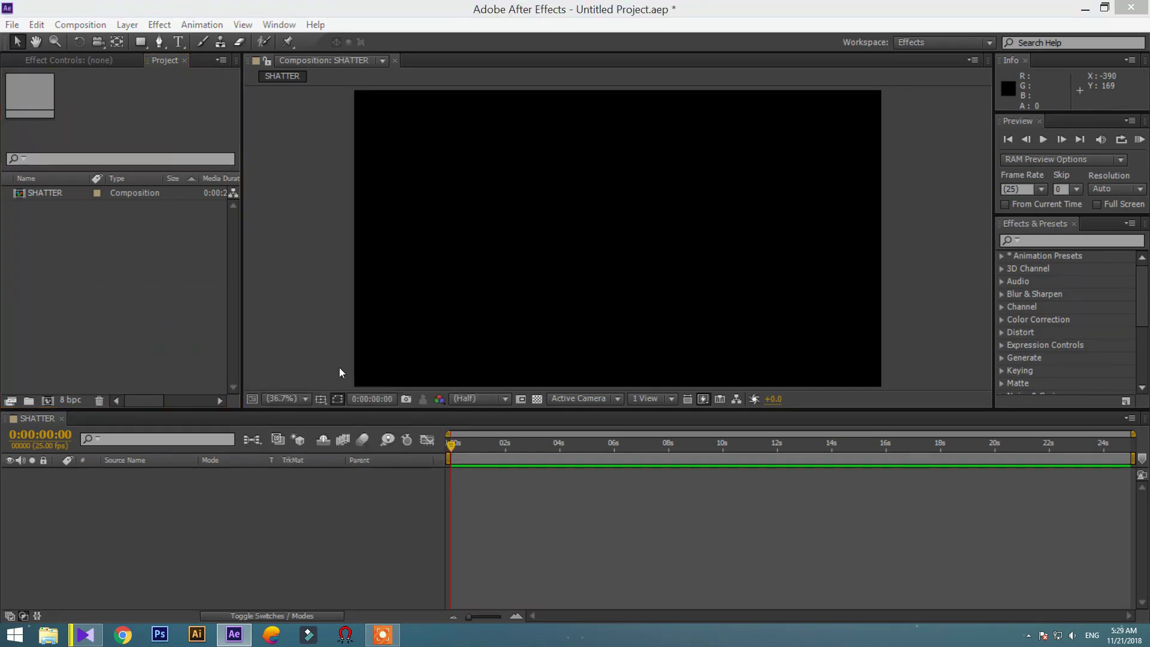
left_click_drag(243, 179, 99, 87)
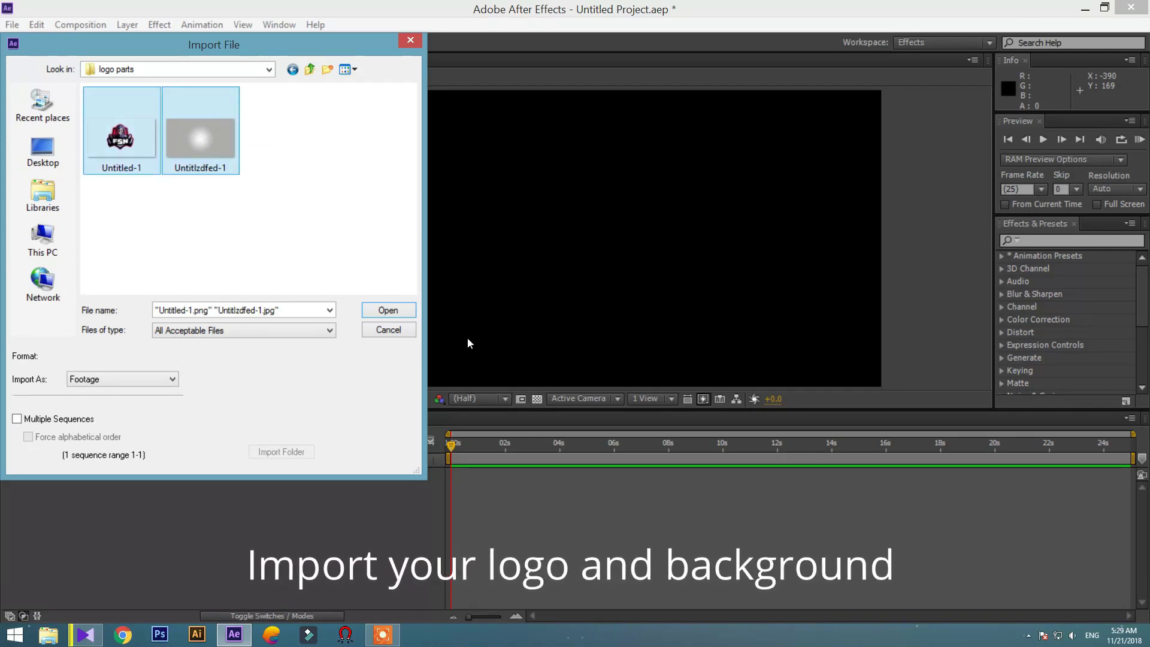
left_click(388, 309)
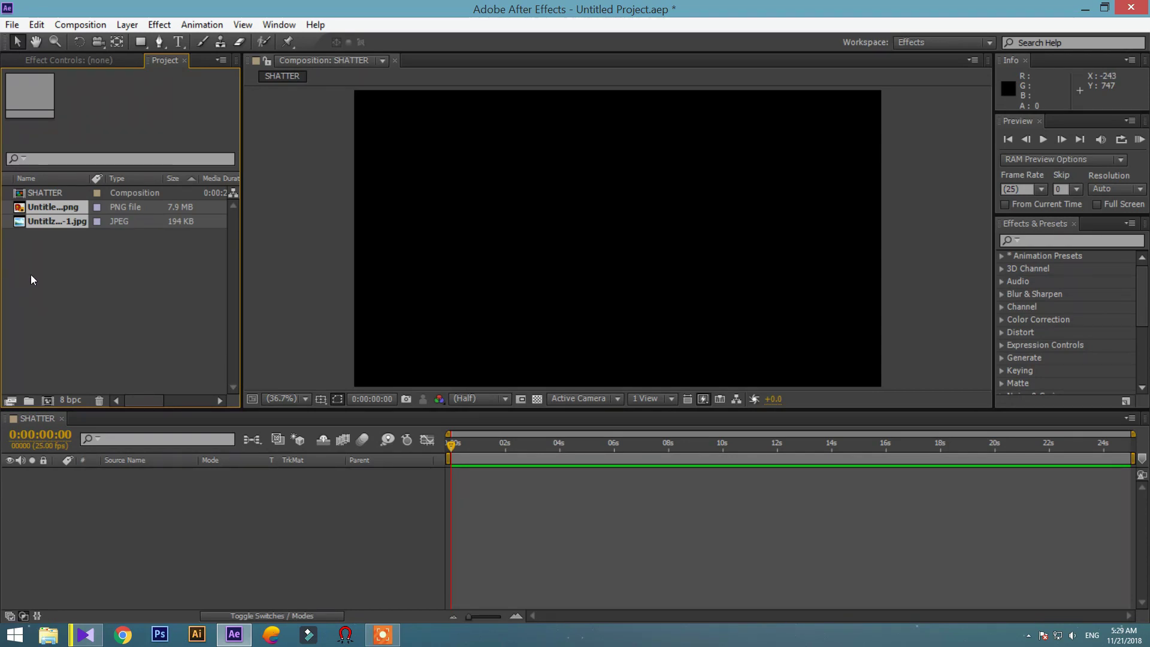
left_click(56, 255)
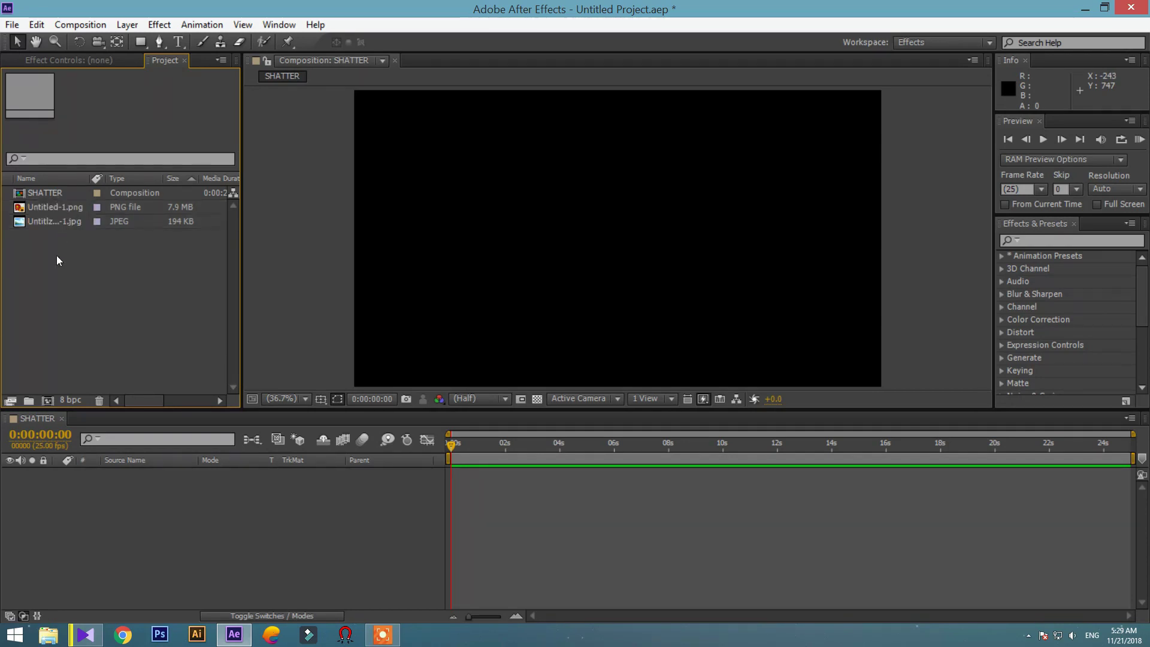
Add Untitled-1.png to the SHATTER composition's timeline and apply the Shatter effect to that layer
left_click(49, 210)
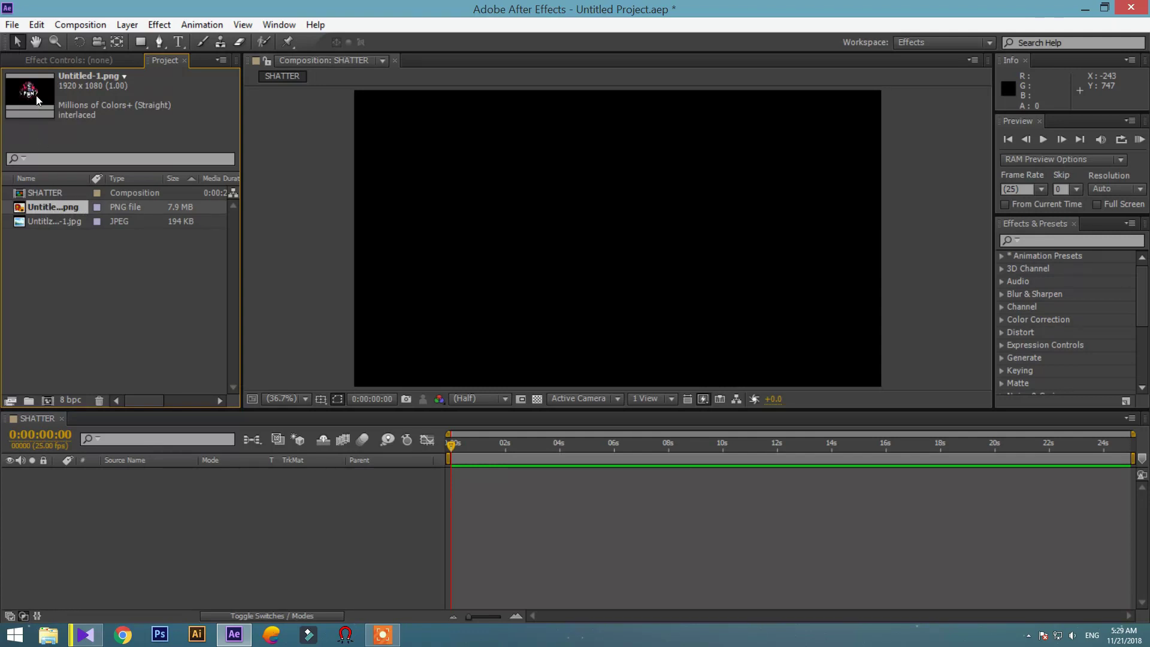
left_click_drag(46, 207, 109, 534)
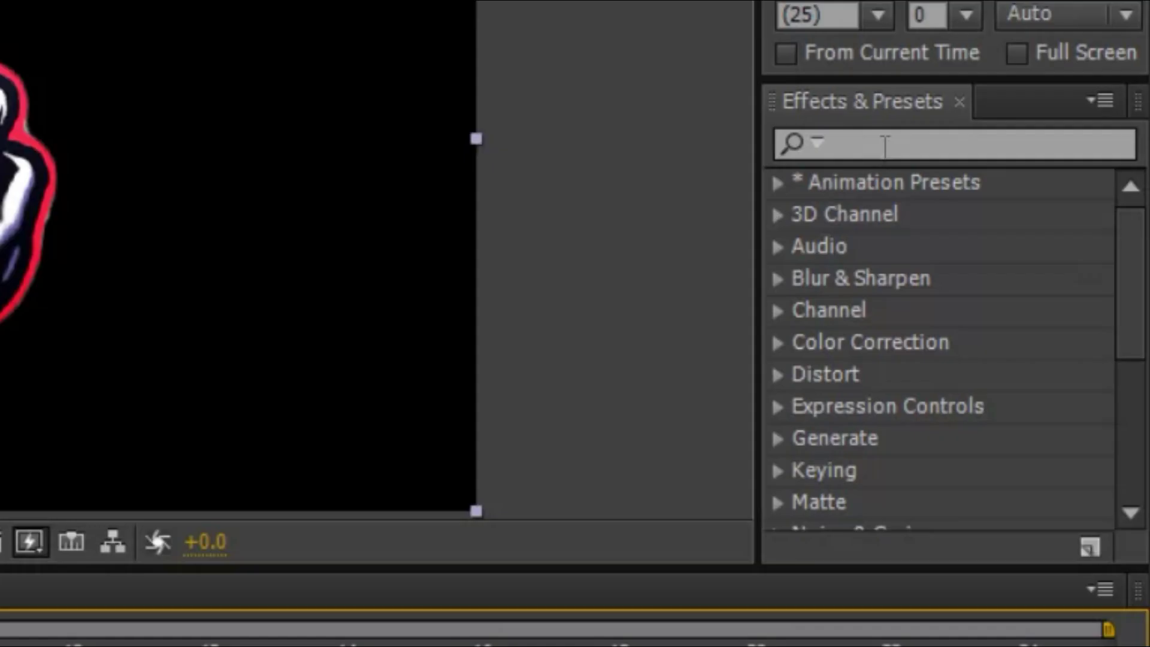
left_click(1045, 241)
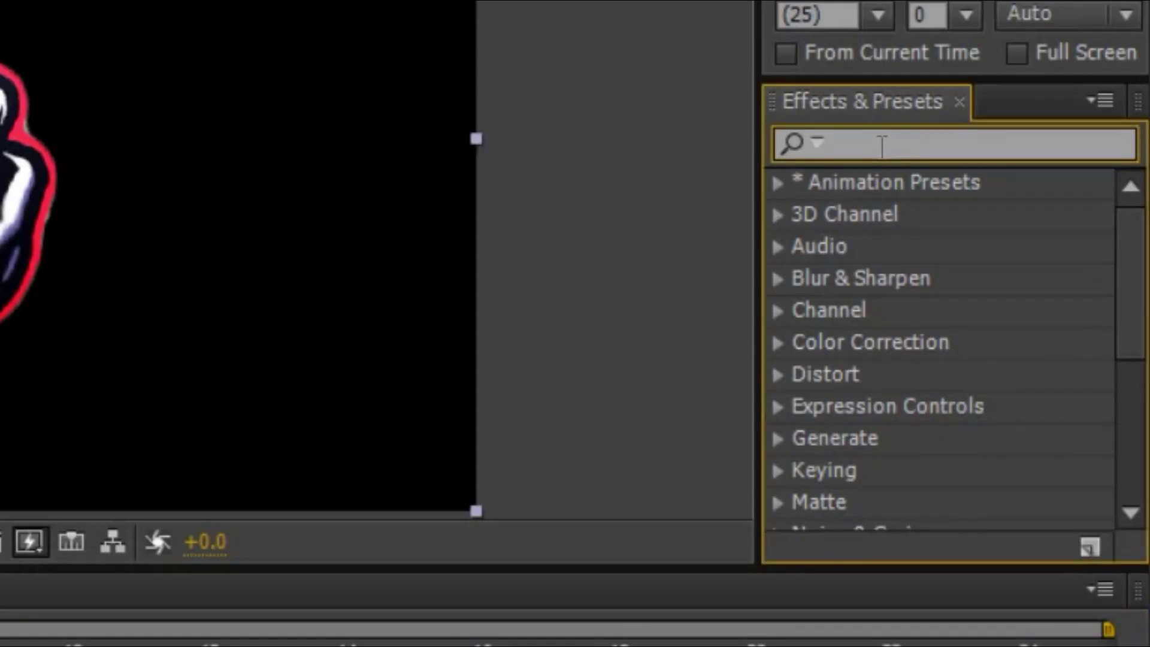
type("SHATTER")
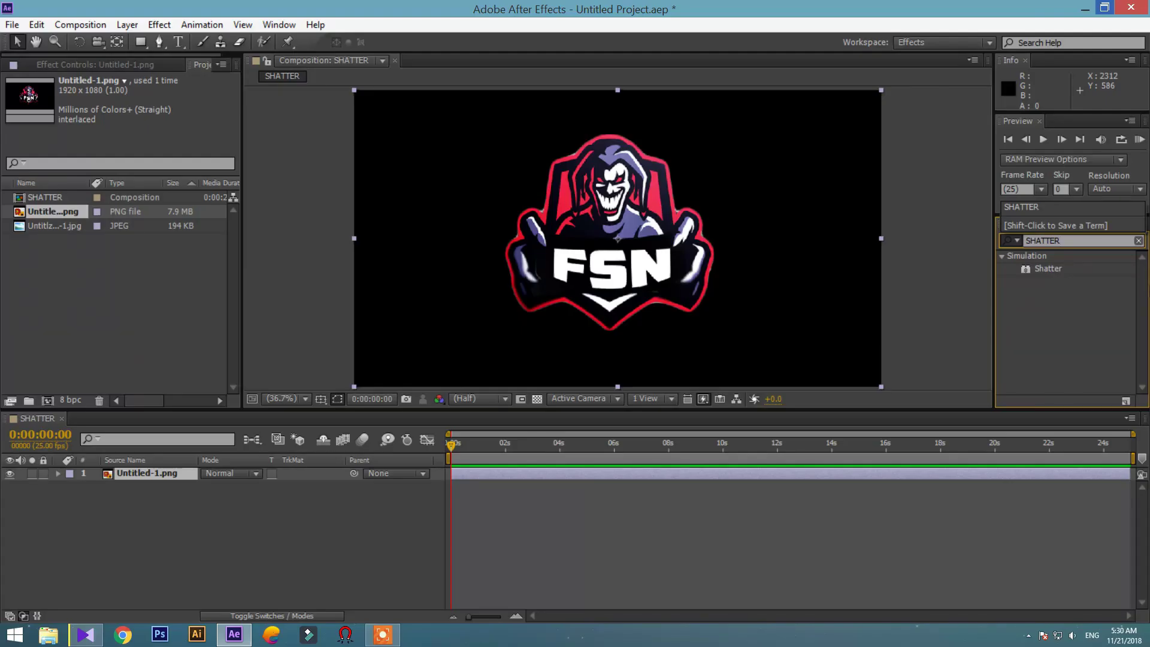
left_click(1070, 273)
left_click_drag(1029, 275, 157, 475)
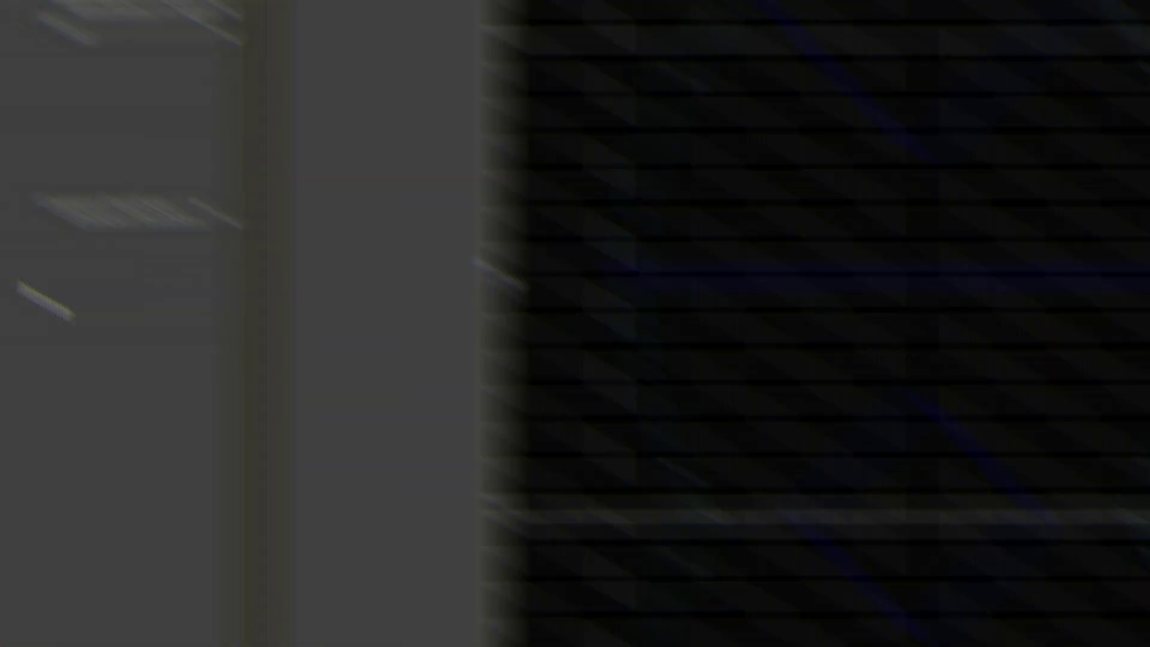
Set the Shatter effect's View to Rendered and keep Render at All
left_click(372, 133)
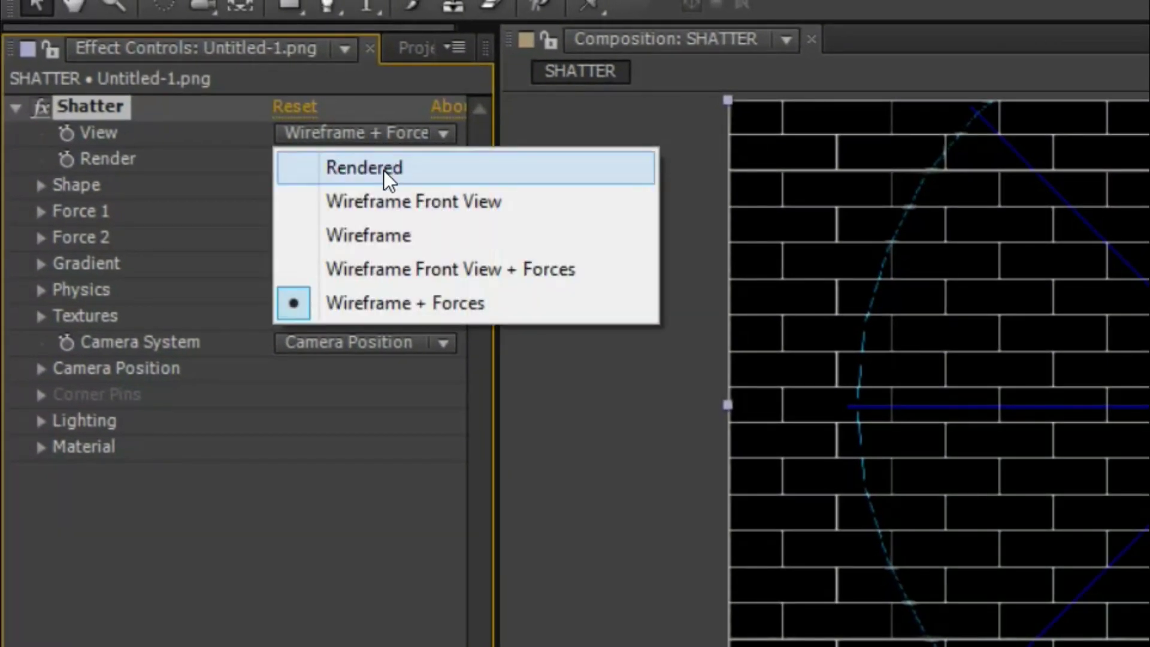
left_click(384, 171)
left_click(375, 157)
left_click(315, 487)
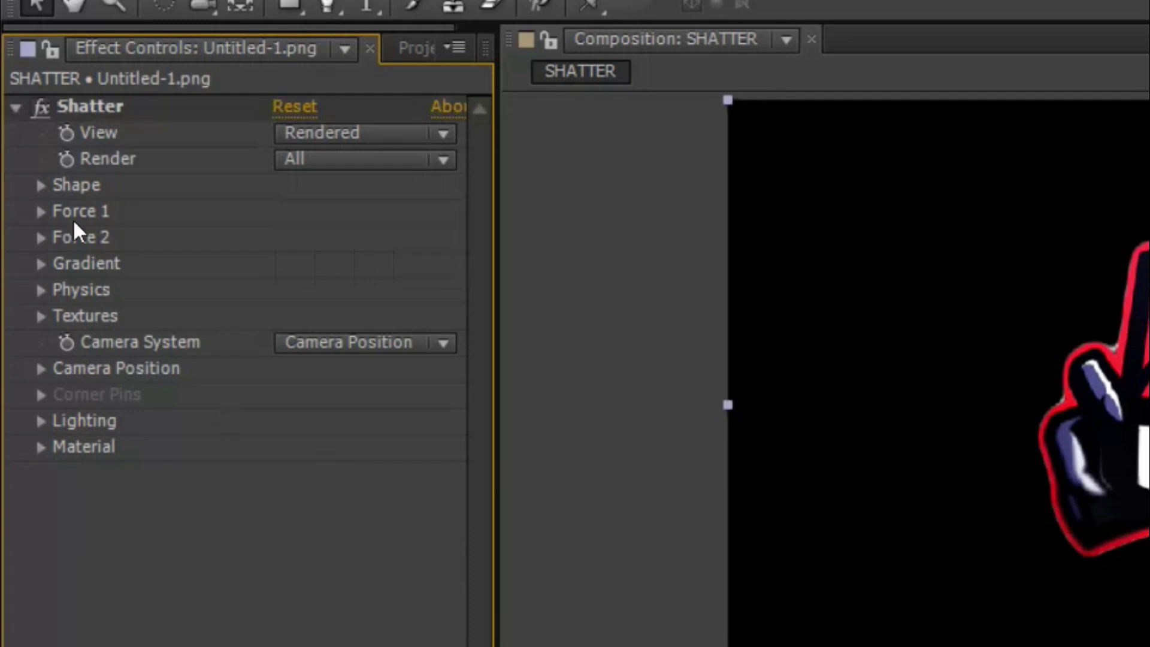
Set the Shatter shape pattern to Custom with Untitled-1.png as the custom shatter map
left_click(39, 183)
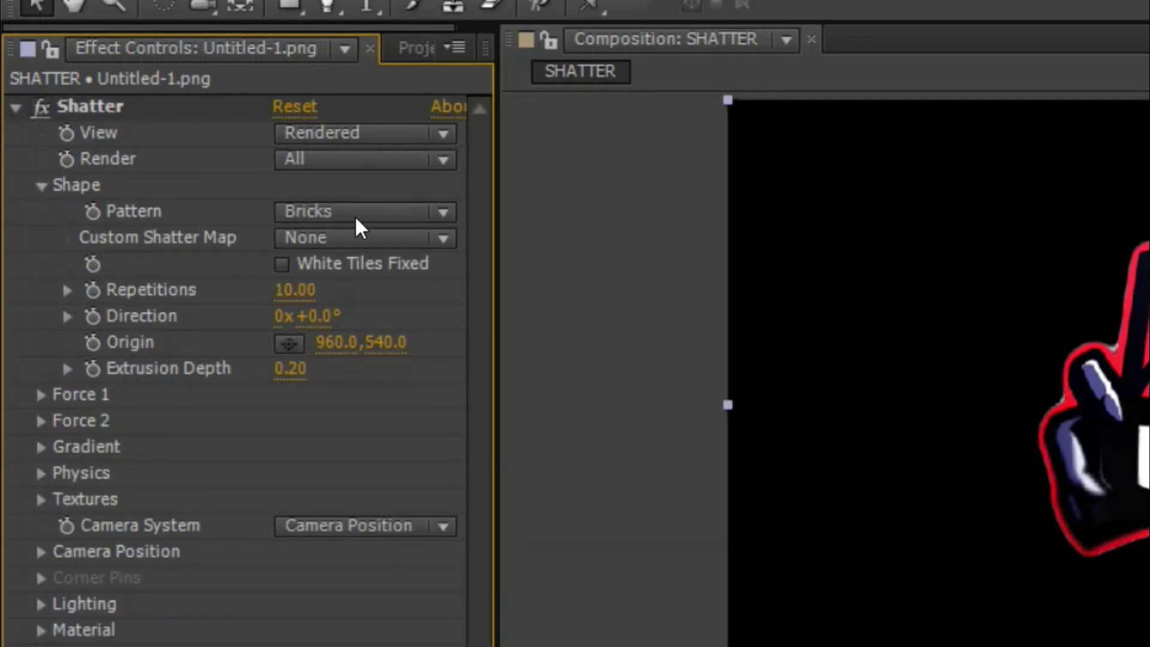
left_click(358, 215)
left_click(390, 243)
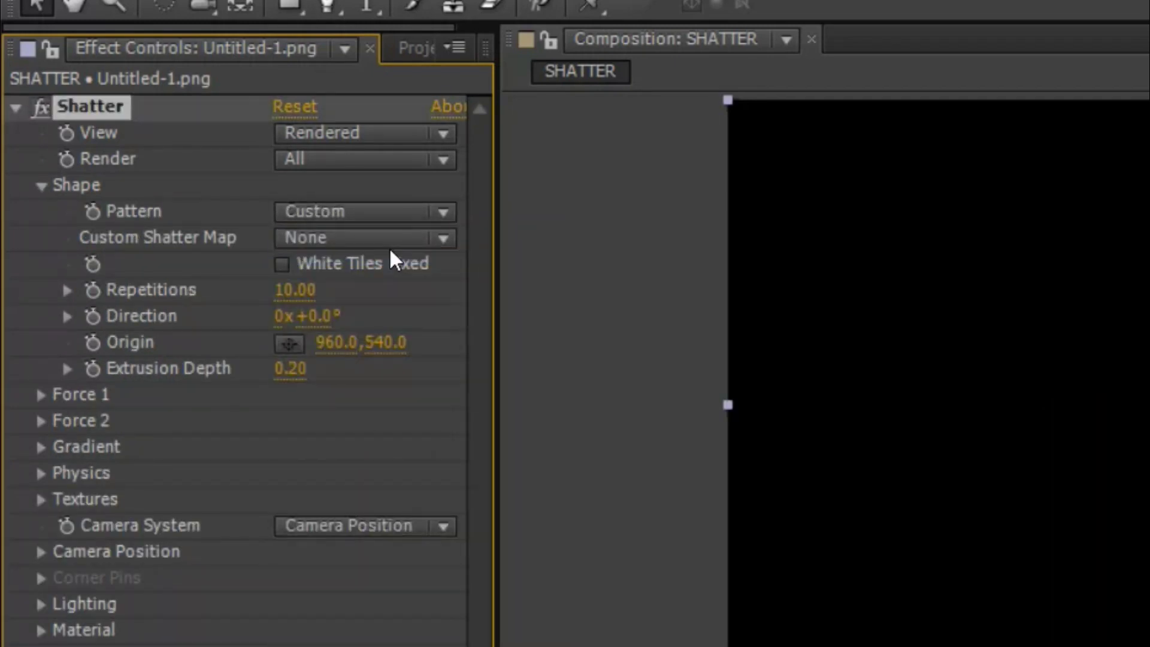
left_click(393, 239)
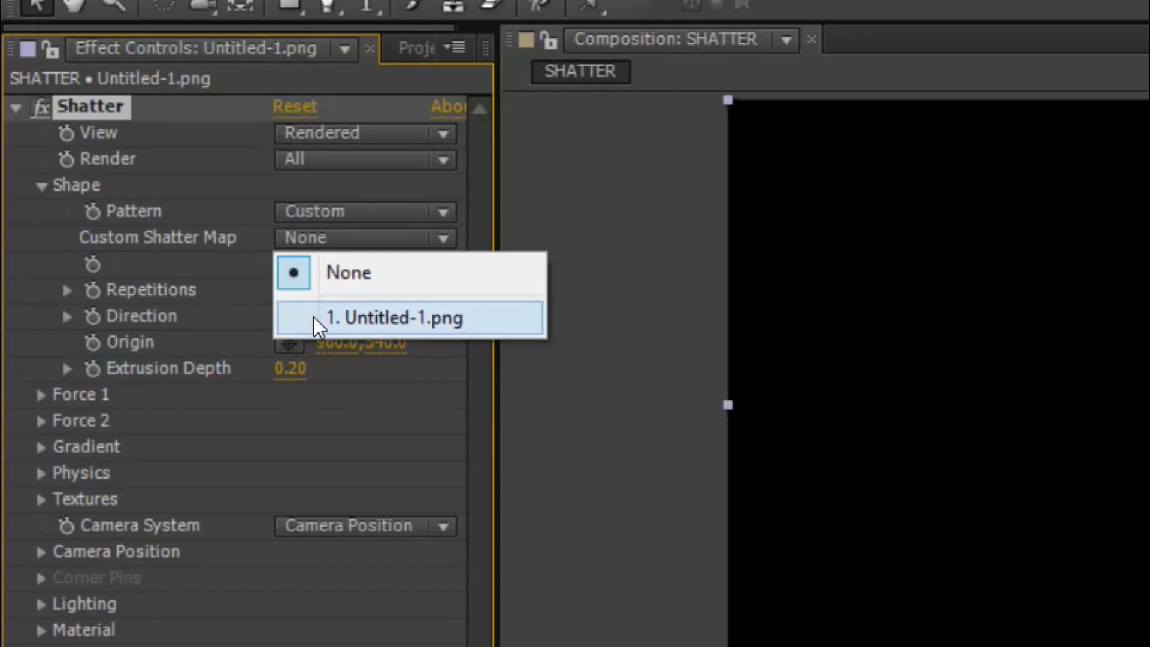
left_click(334, 314)
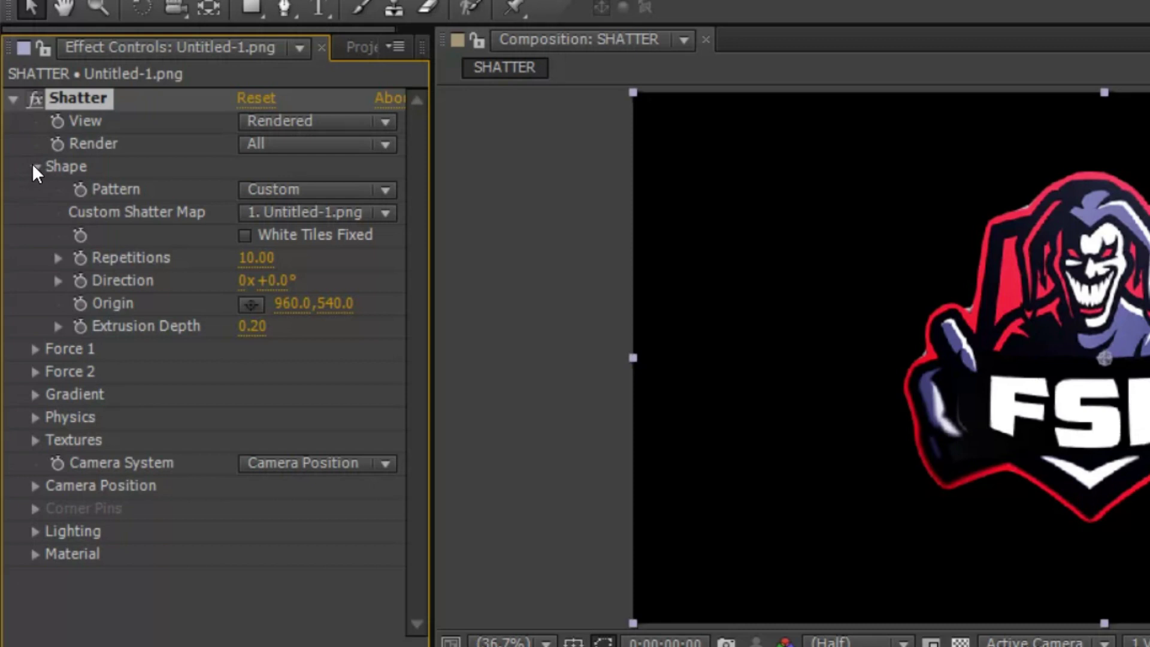
left_click(34, 167)
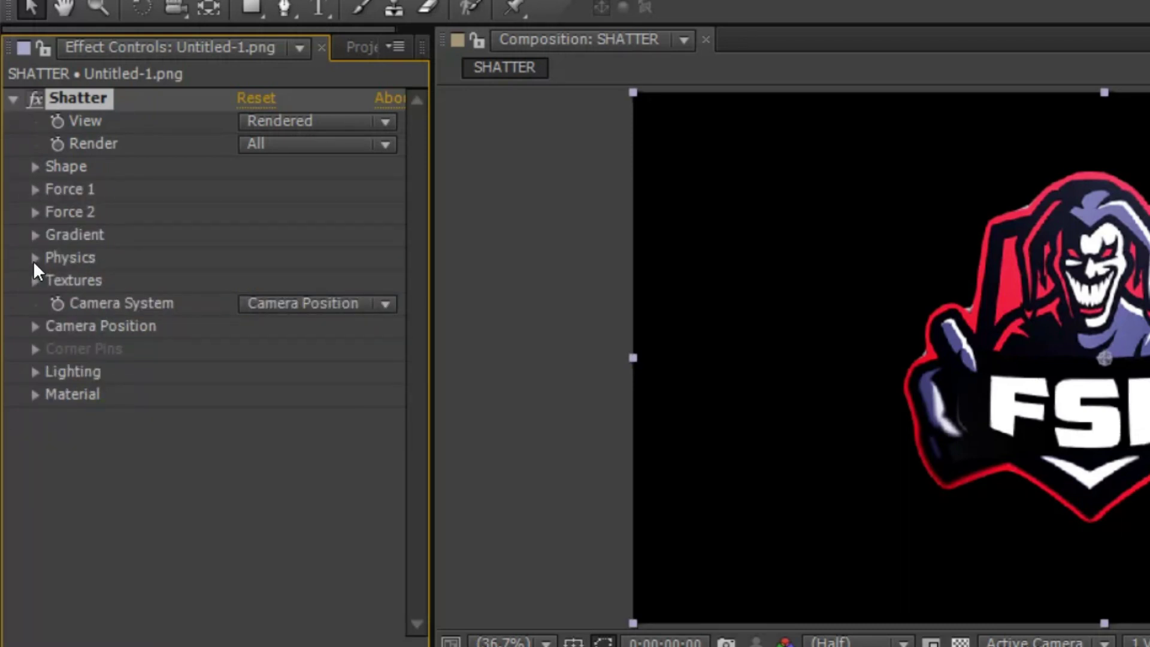
Set Gravity to 0 in the Shatter effect's Physics settings
left_click(35, 259)
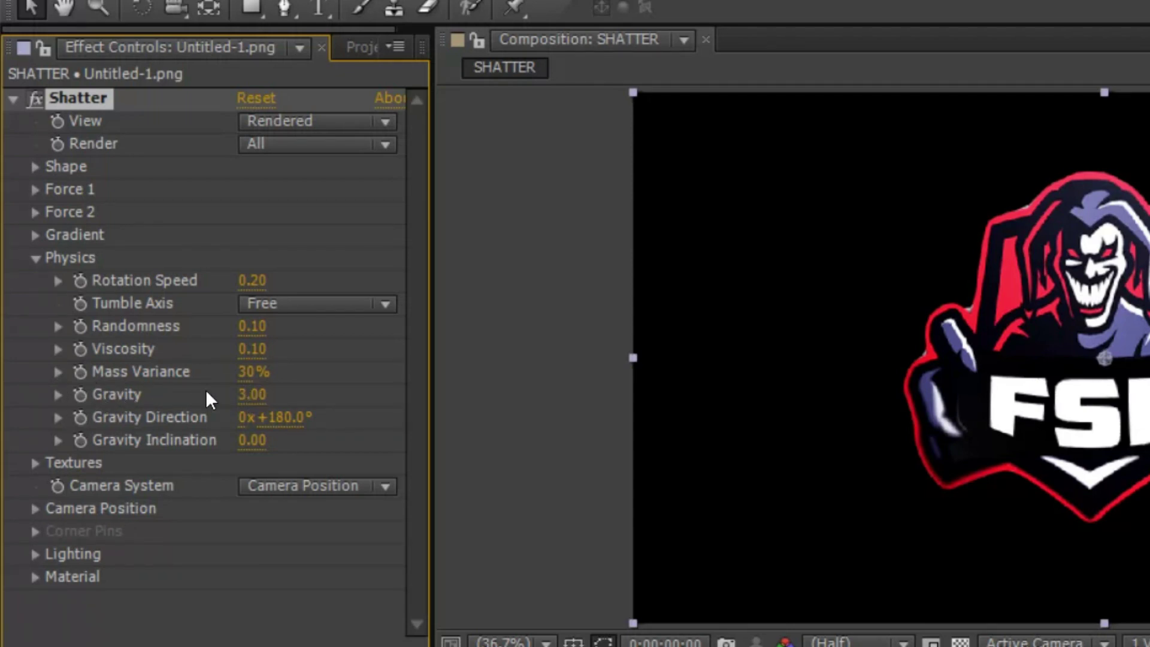
left_click_drag(6, 398, 248, 408)
left_click_drag(220, 393, 228, 393)
left_click(254, 398)
type("0")
key("Return")
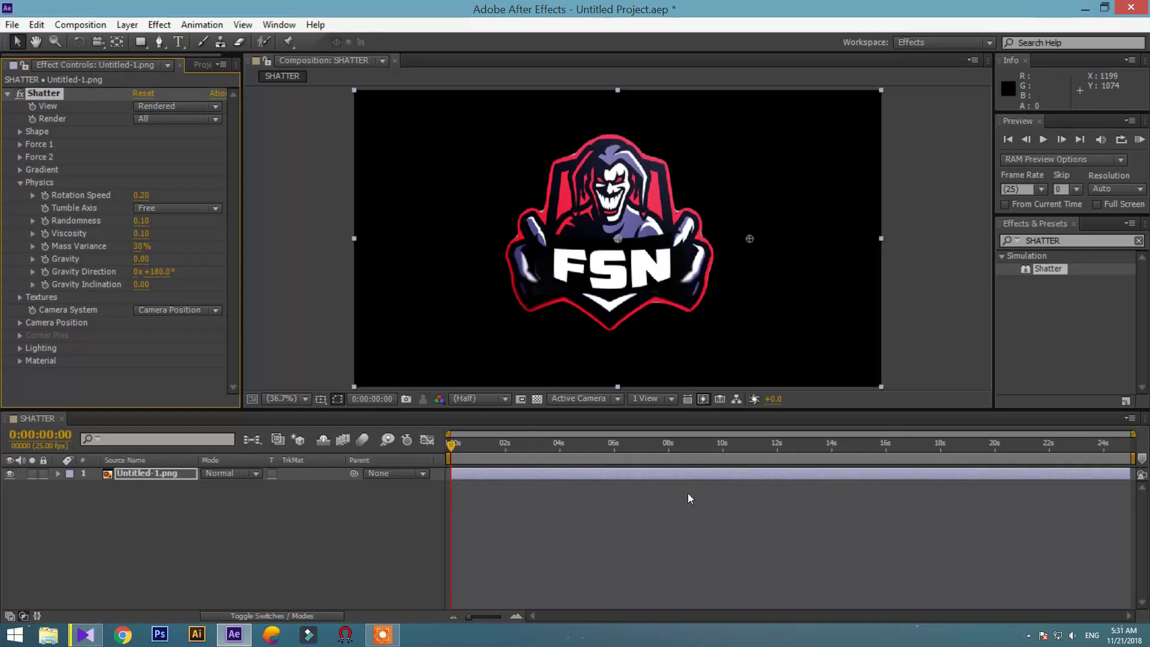
Play back the logo's shatter animation, check it around 0:00:05:19, and return the playhead to the start
left_click(1042, 140)
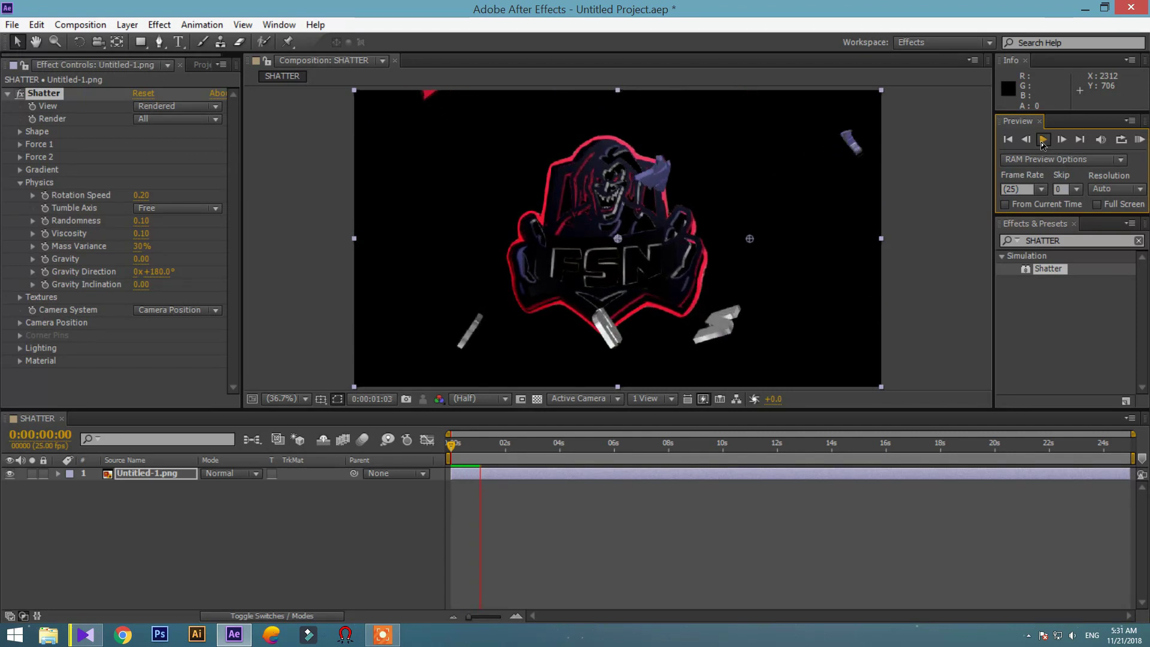
left_click(1028, 636)
left_click(1031, 639)
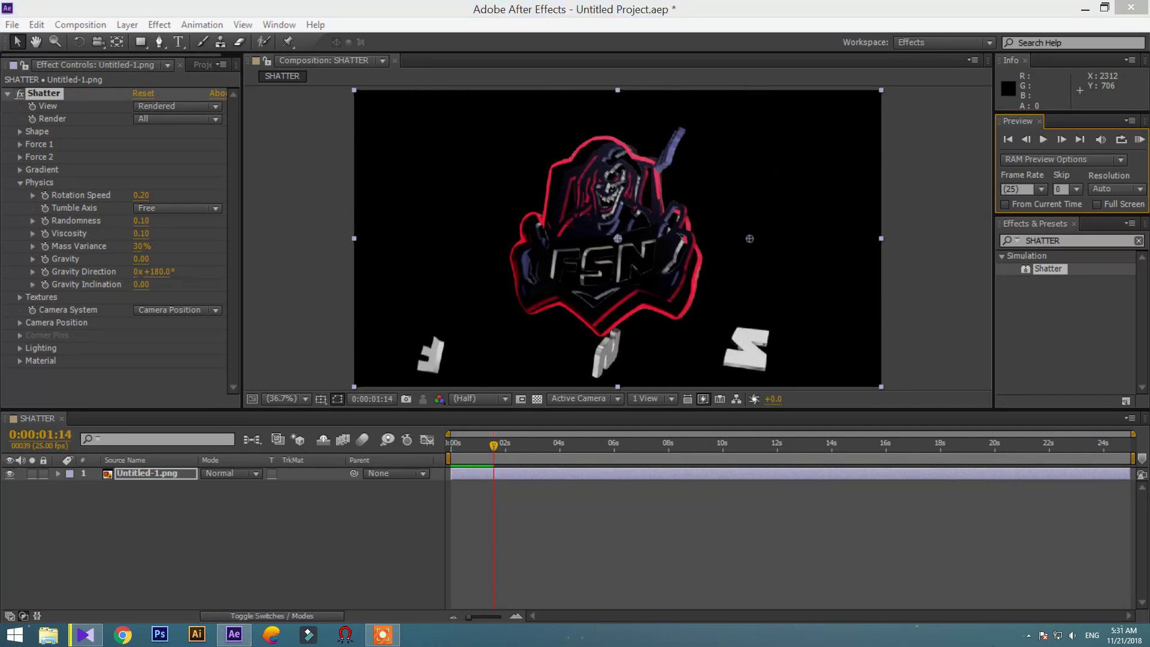
left_click(1043, 139)
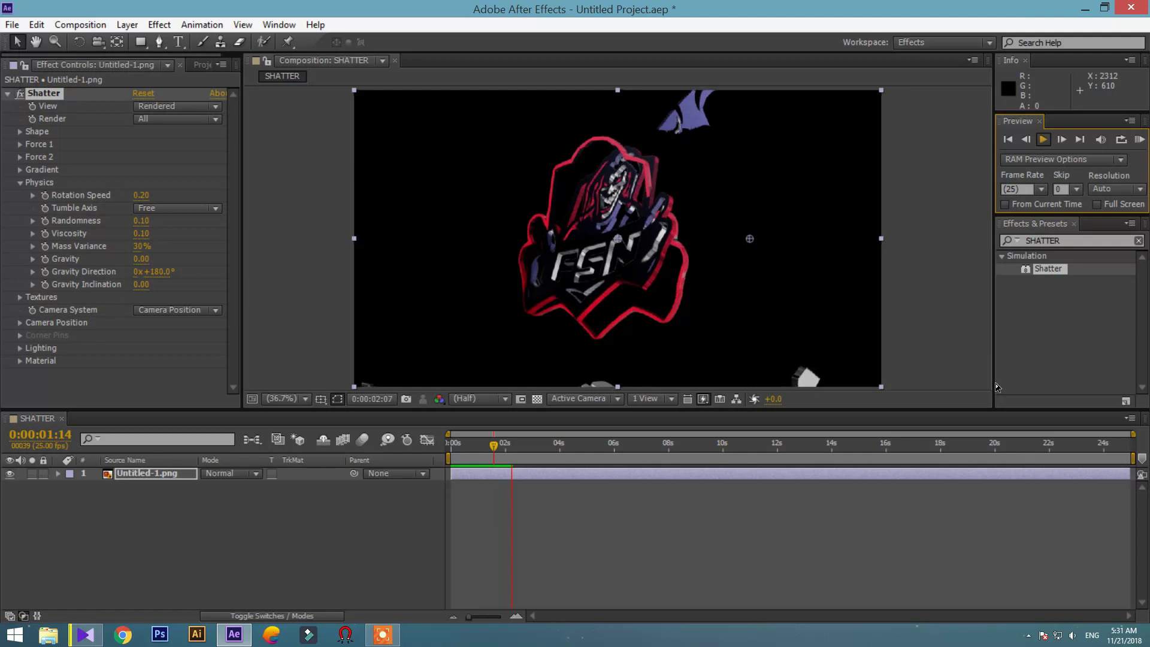
left_click(1043, 139)
left_click(607, 446)
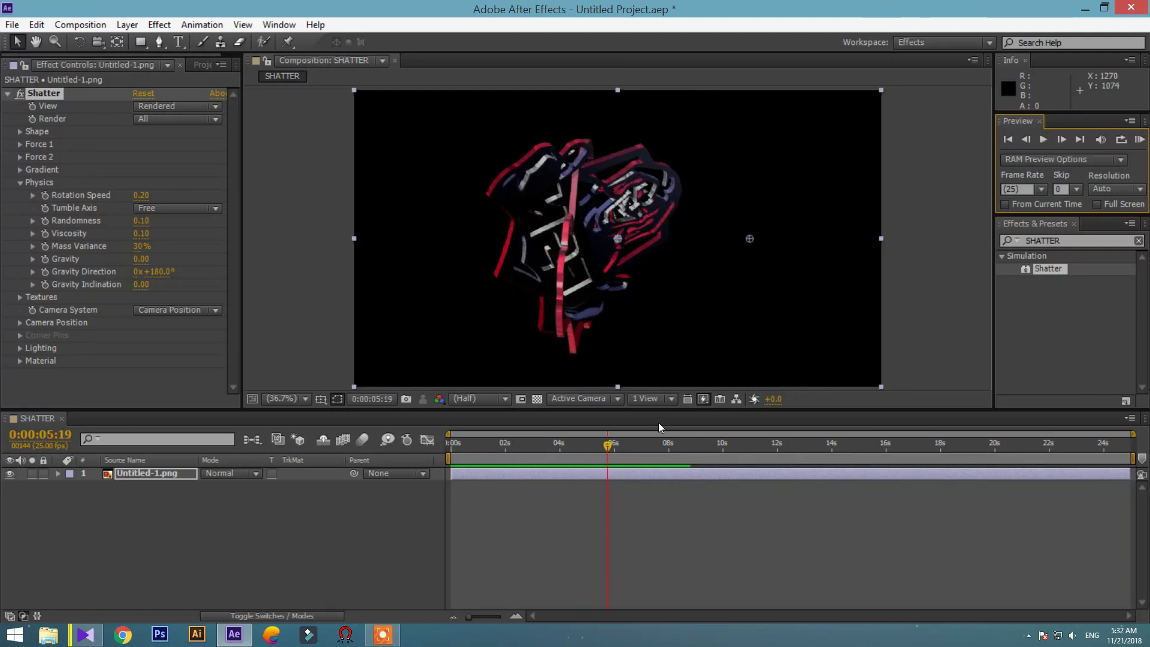
left_click_drag(606, 446, 451, 446)
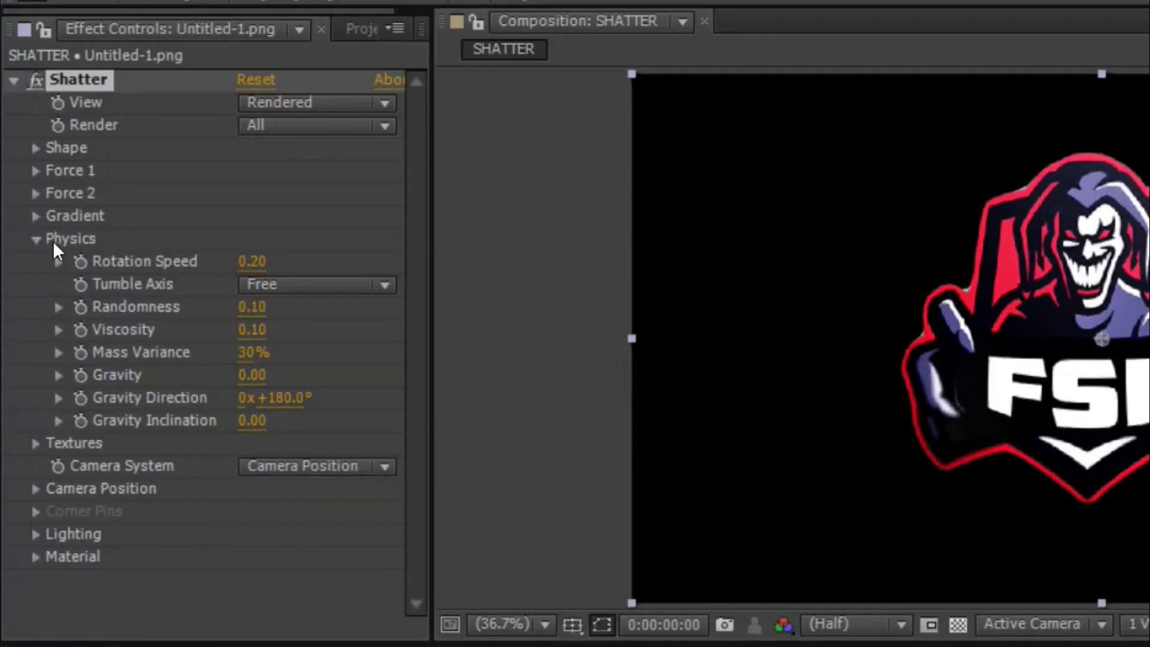
Set Extrusion Depth to 0.60 in the Shatter effect's Shape settings
left_click(36, 239)
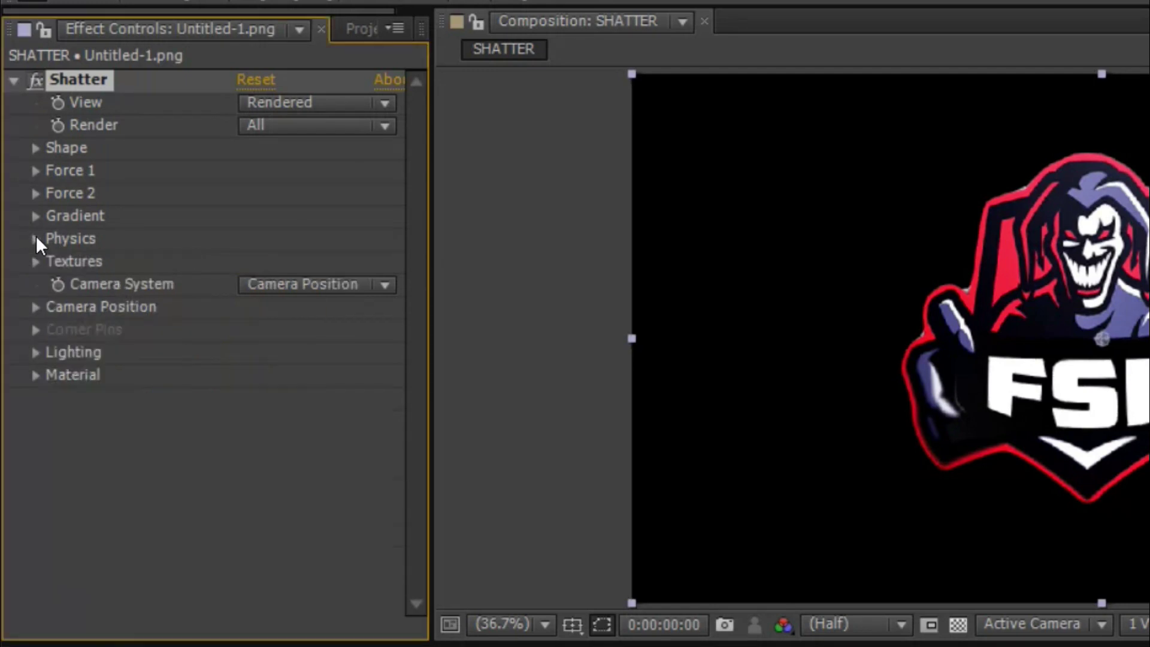
left_click(36, 148)
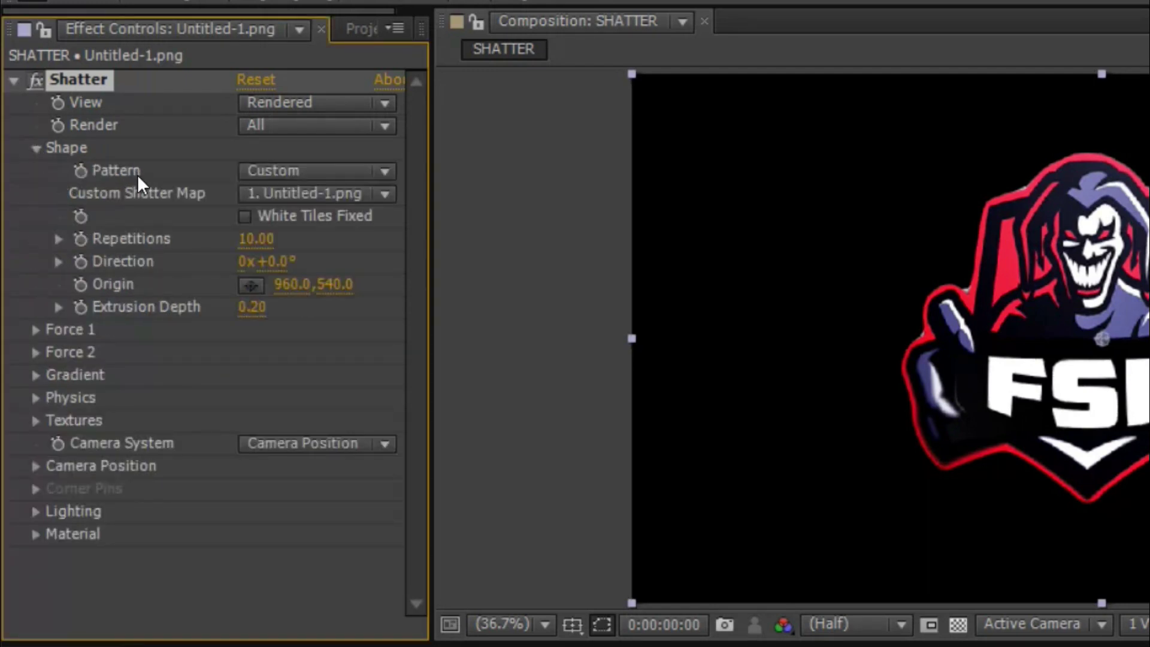
left_click(258, 308)
type("0")
key("Return")
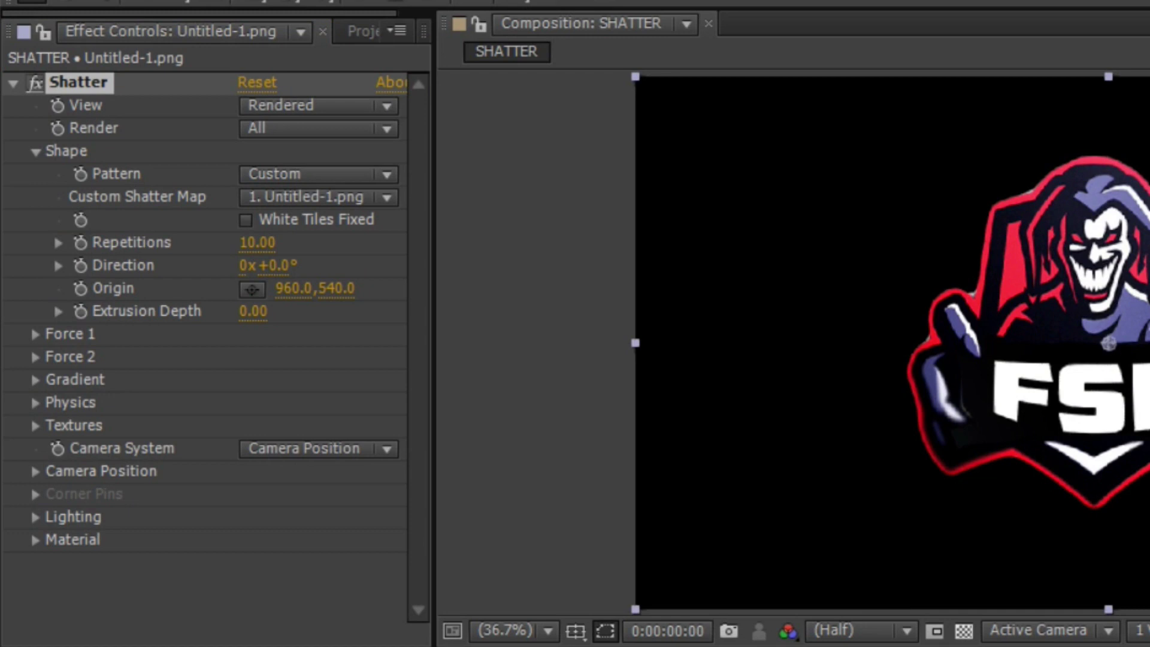
left_click(251, 317)
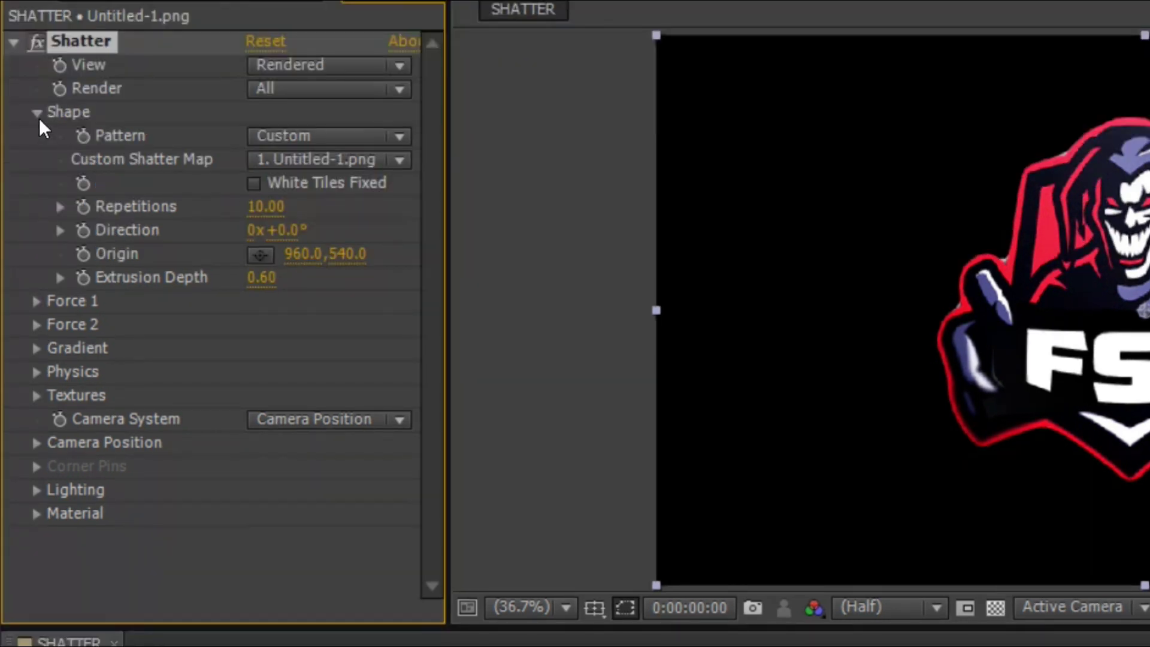
Set Viscosity to 0.30 in the Shatter effect's Physics settings
left_click(38, 115)
left_click(38, 209)
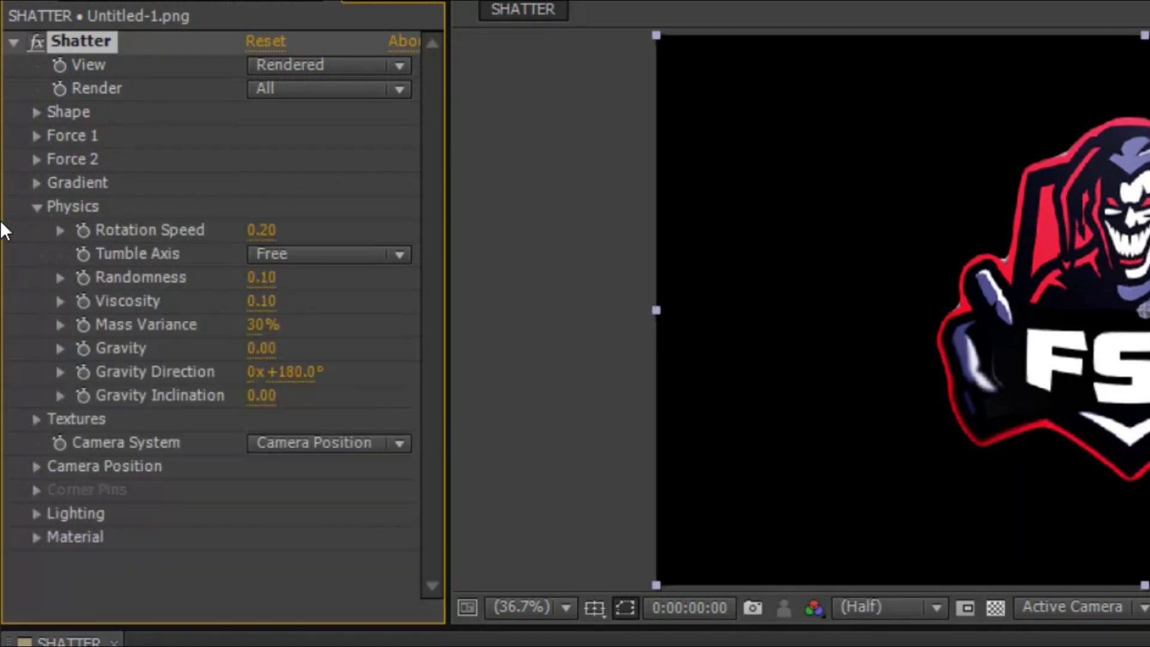
mouse_move(254, 309)
left_mouse_down()
mouse_move(188, 301)
mouse_move(296, 313)
mouse_move(238, 309)
left_mouse_up()
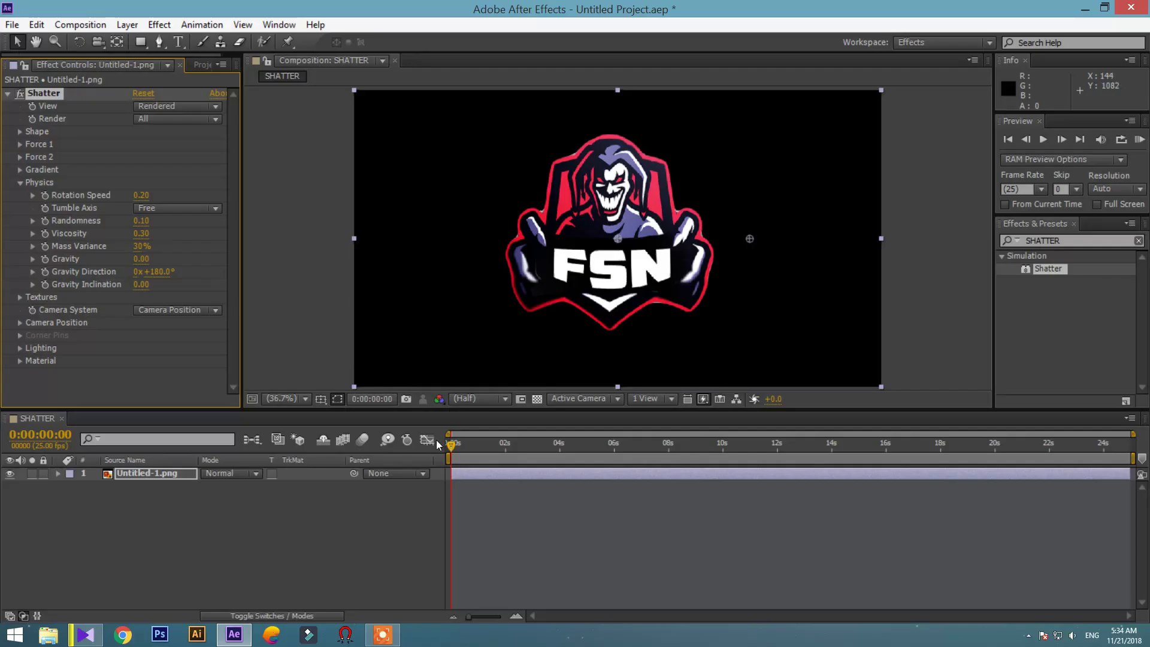
Preview the shatter animation up to 0:00:07:12, return the playhead to the start, and play it again
key("space")
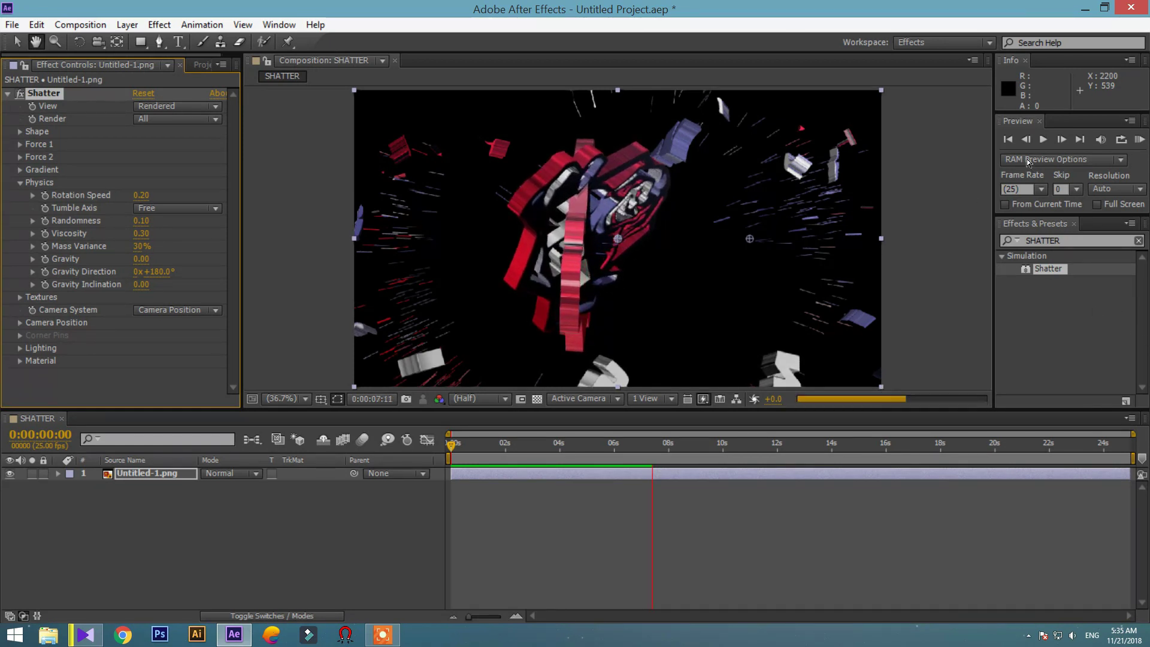
left_click(1042, 140)
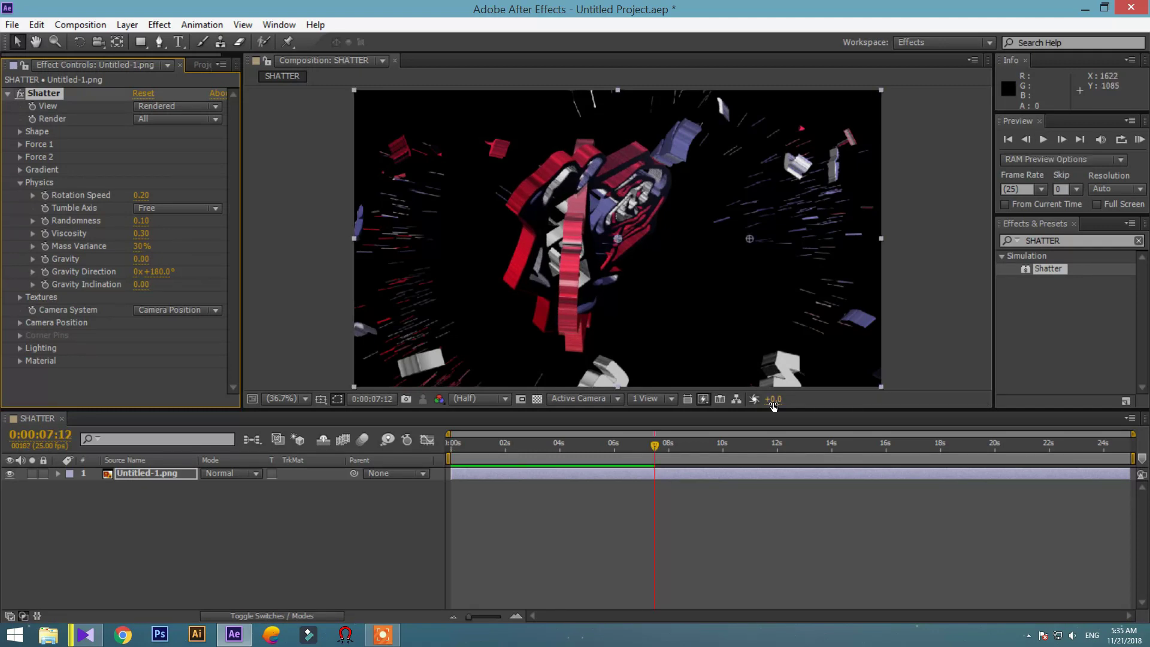
key("Home")
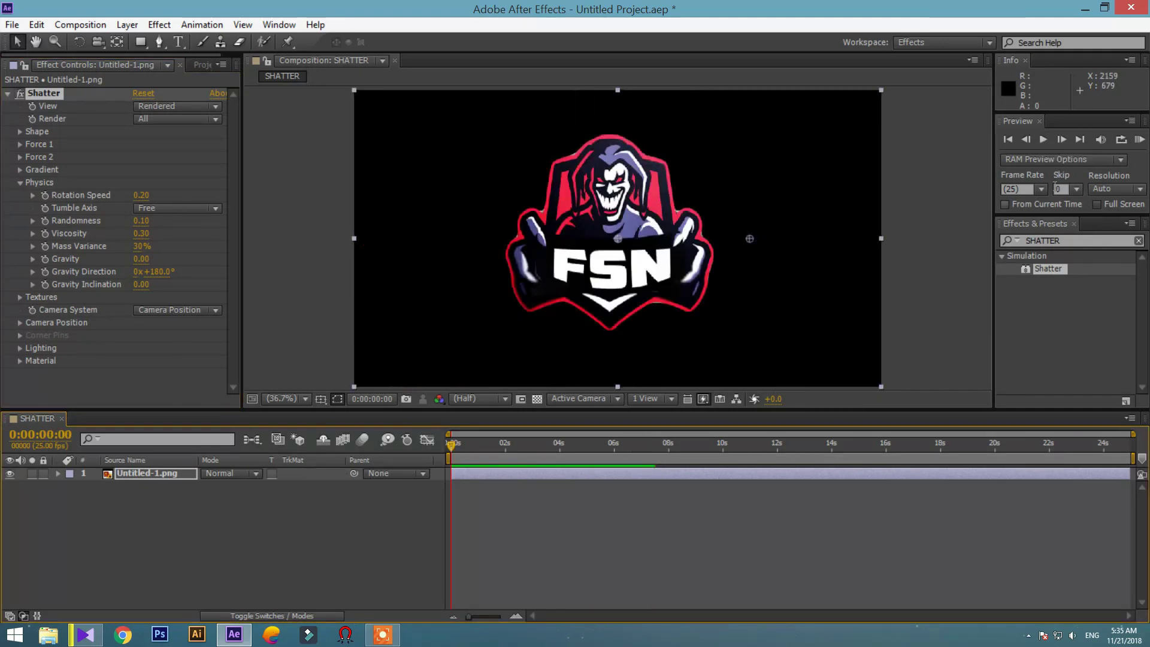
left_click(1038, 142)
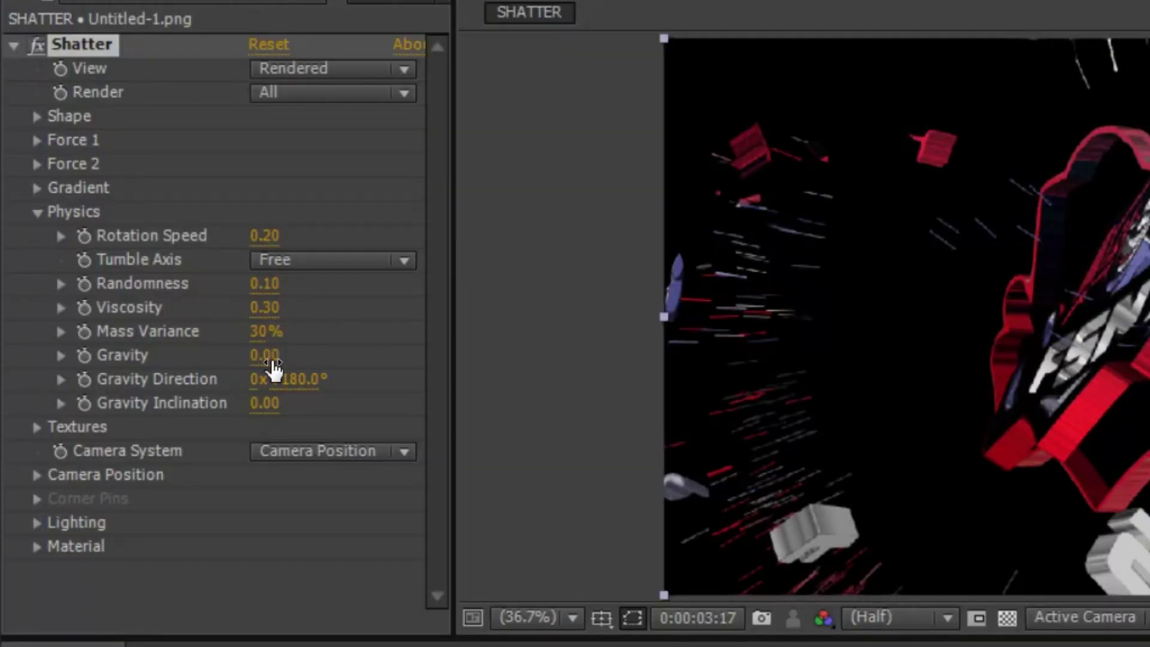
Set Randomness to 0.38 in the Shatter effect's Physics settings and preview the opening frames from the start
left_click(293, 292)
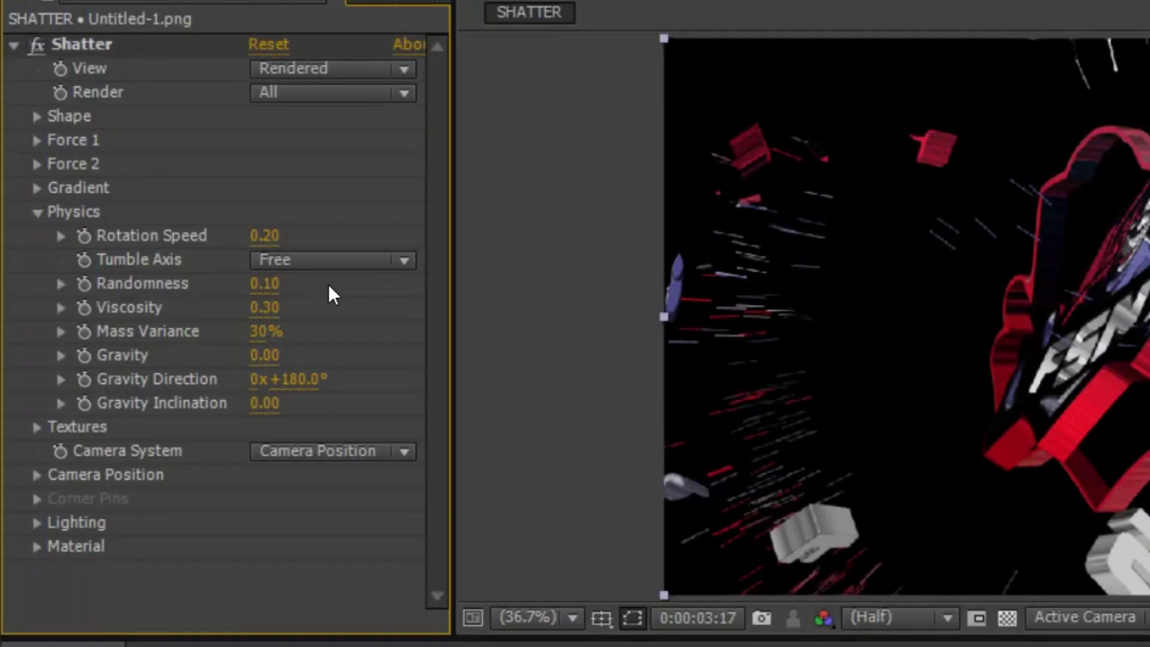
left_click_drag(273, 292, 324, 297)
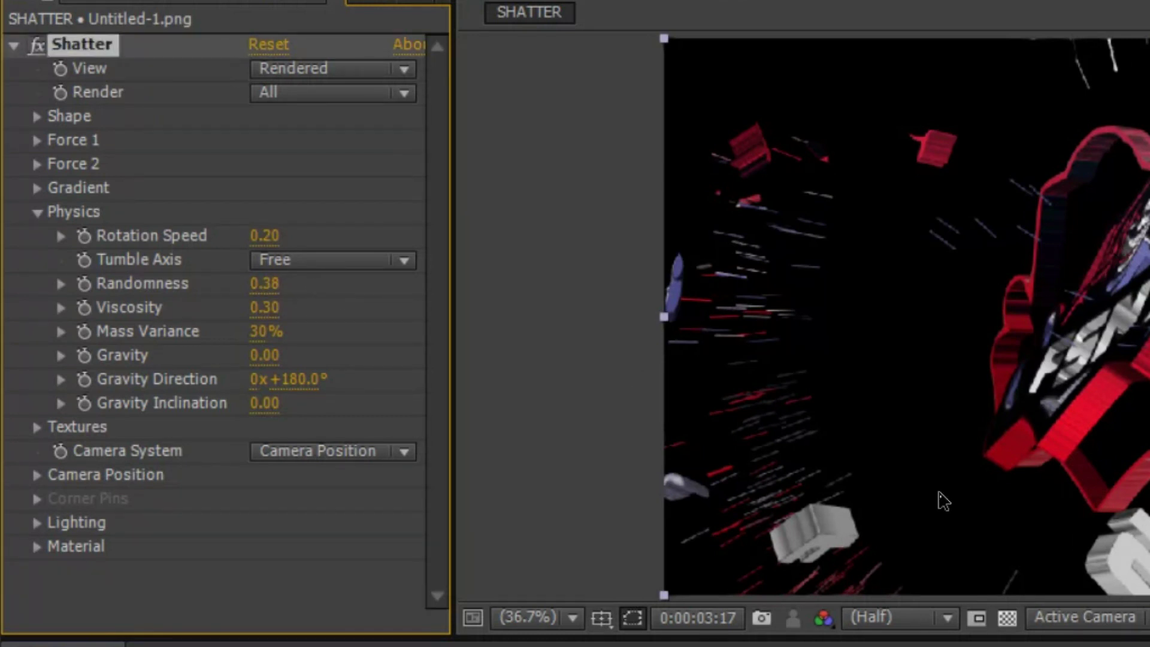
key("Home")
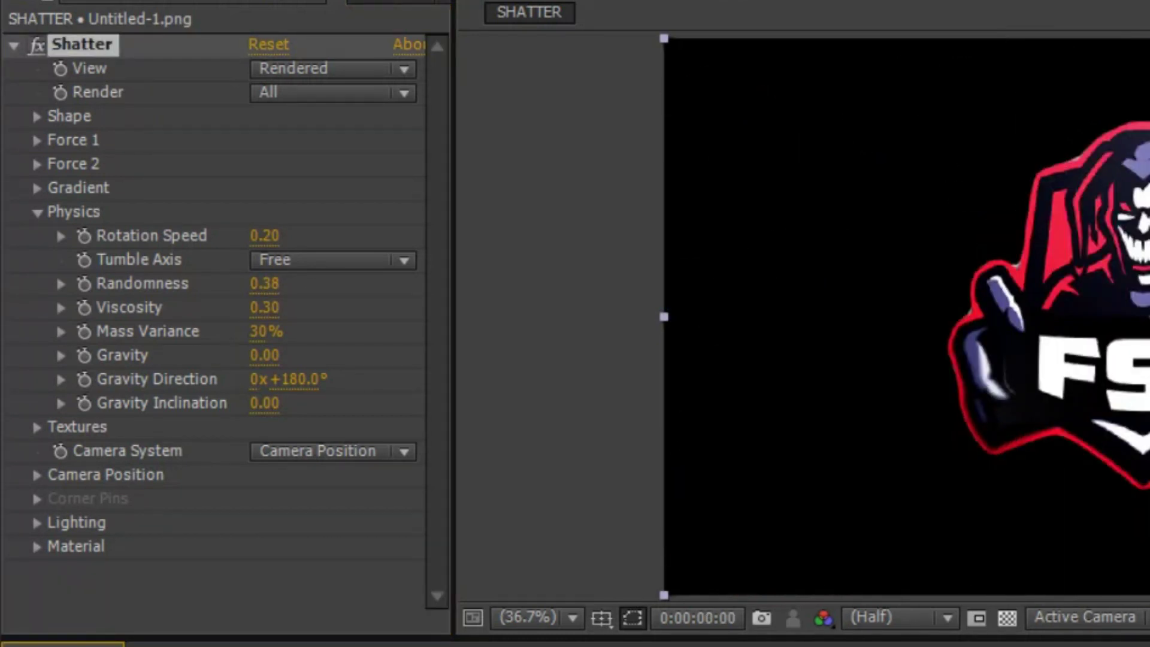
key("space")
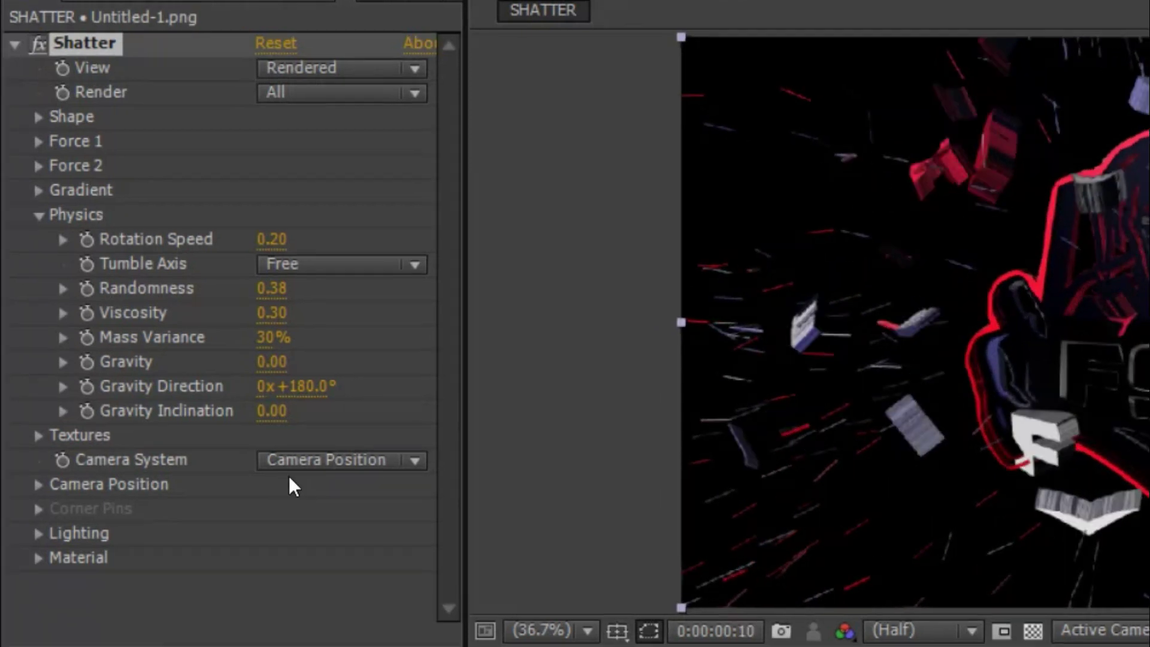
Set Randomness to 0.57 and Viscosity to 0.37 in Shatter's Physics settings, and return the playhead to the start
left_click_drag(273, 289, 314, 294)
mouse_move(287, 315)
left_mouse_down()
mouse_move(319, 311)
mouse_move(298, 312)
left_mouse_up()
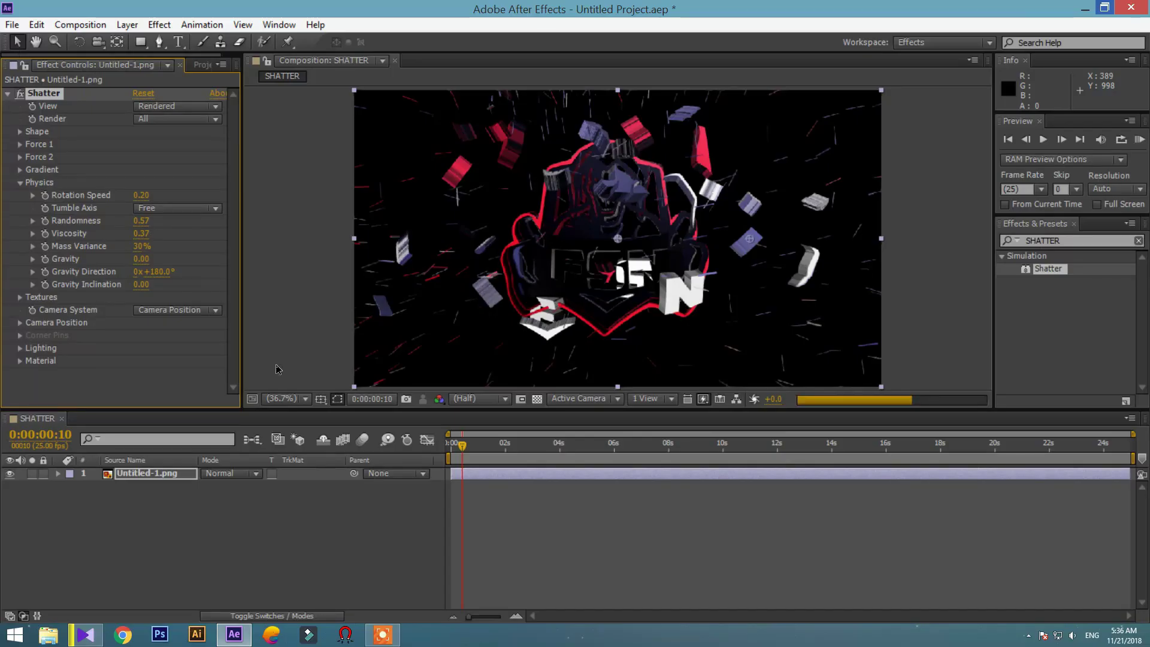
mouse_move(460, 449)
left_mouse_down()
mouse_move(500, 449)
mouse_move(450, 448)
left_mouse_up()
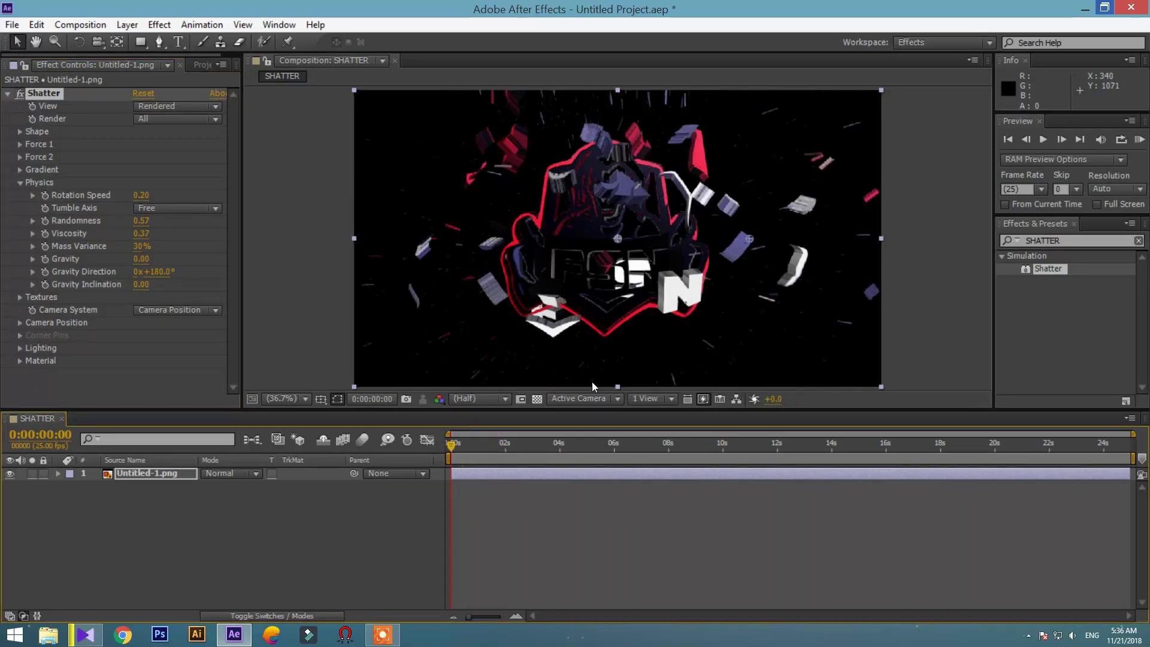
Play back the shatter animation through about 0:00:11:03 to judge the new physics, and return the playhead to the start
left_click(1042, 142)
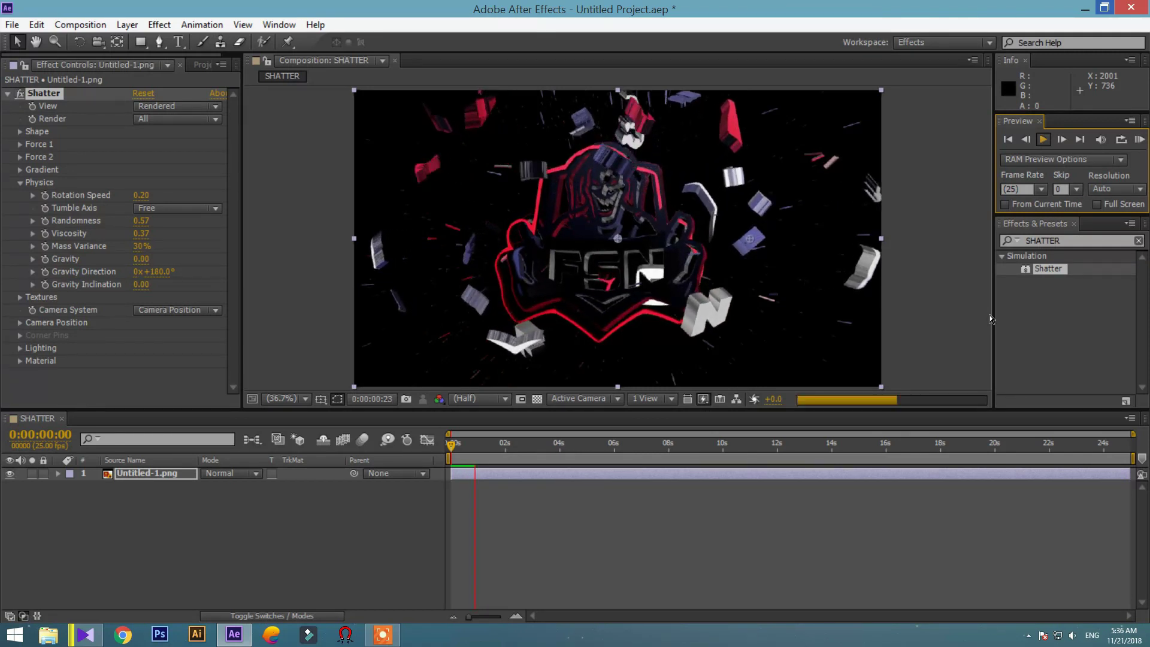
key("space")
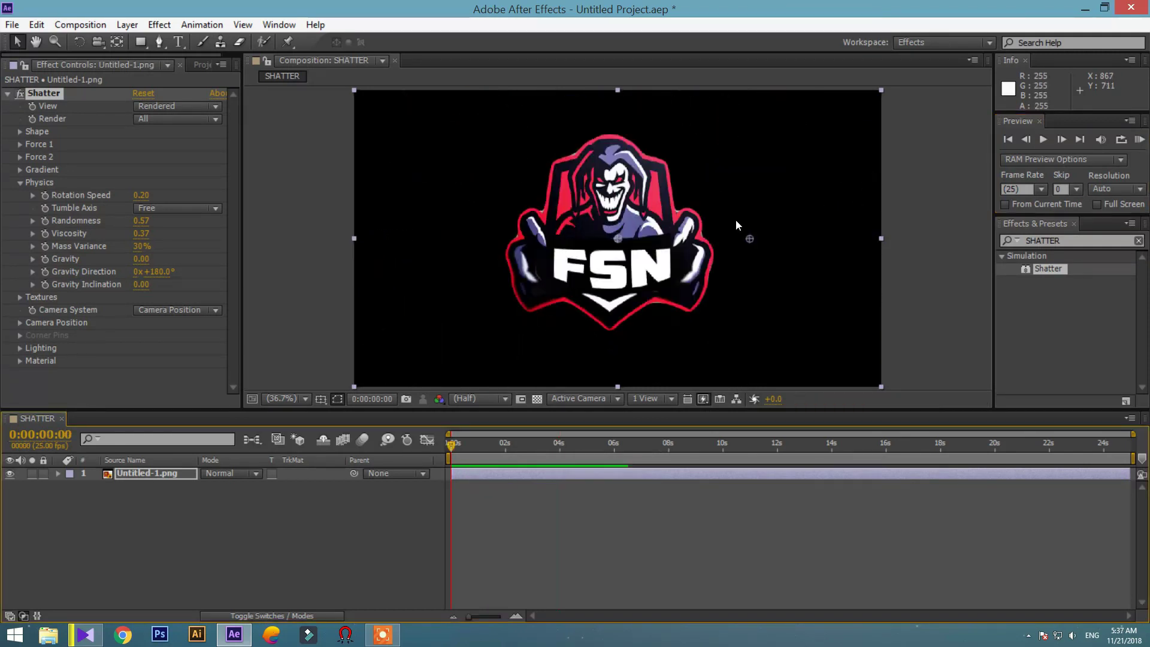
left_click(1043, 139)
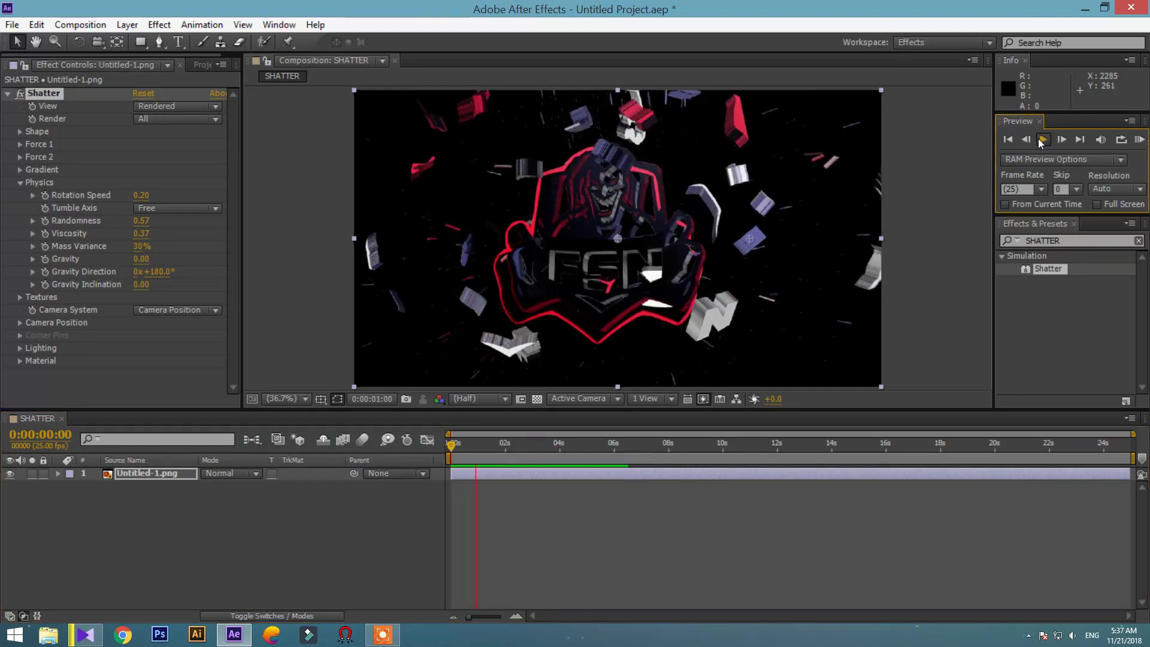
left_click(510, 517)
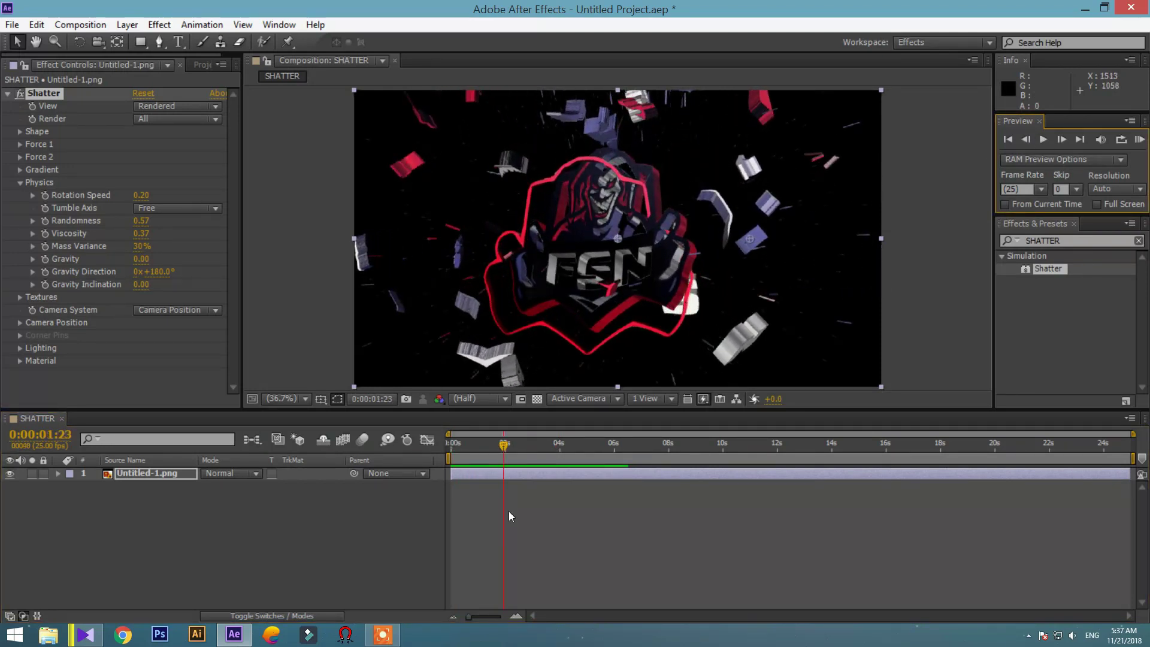
key("Home")
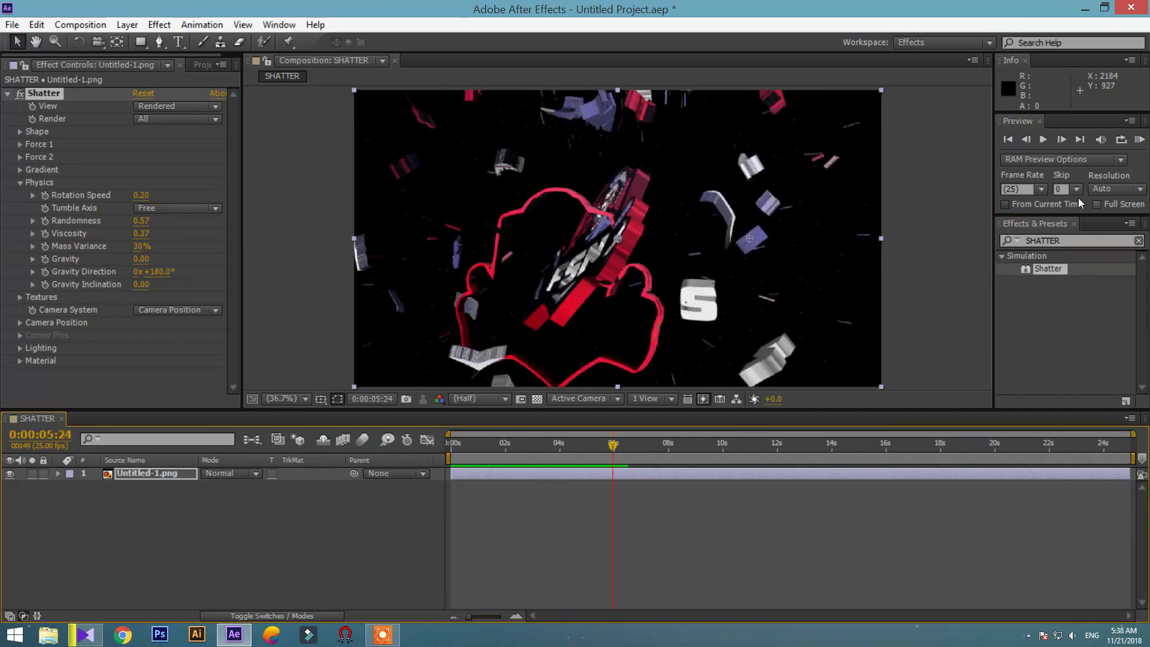
left_click(1043, 140)
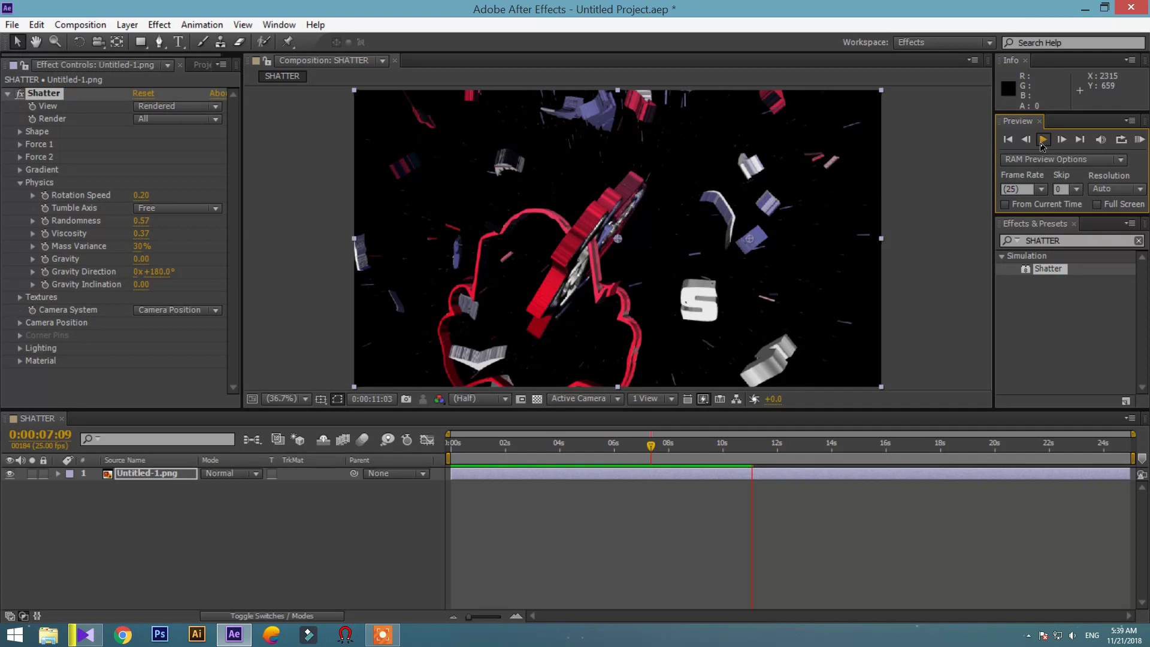
left_click_drag(755, 444, 410, 455)
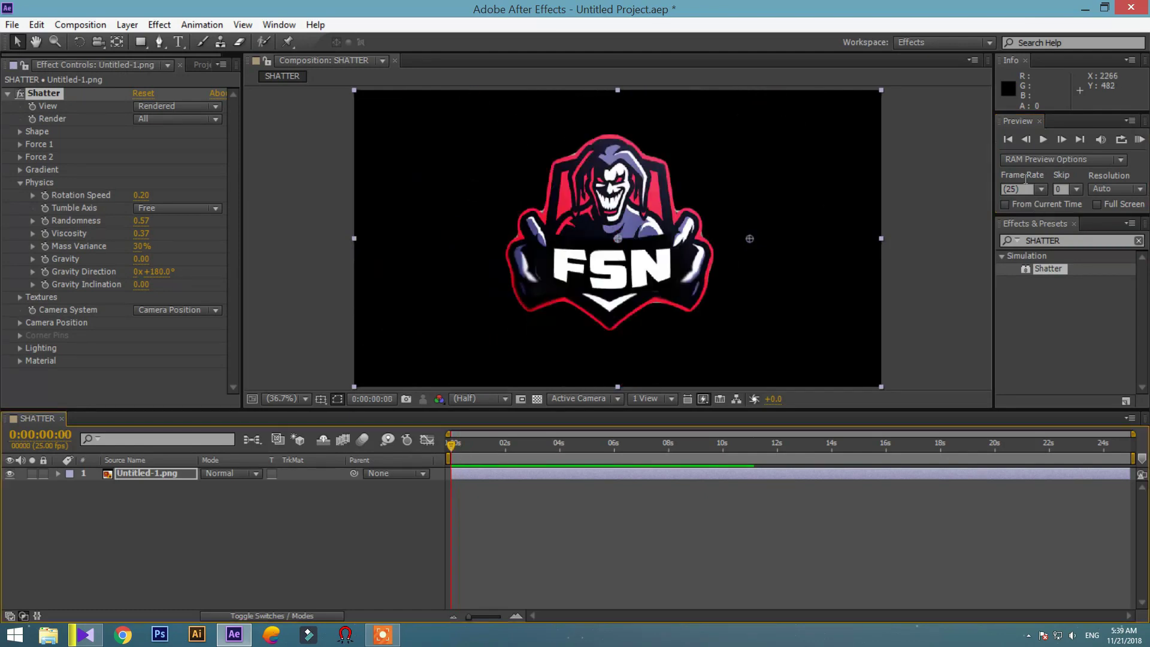
Replay the shatter animation from the start several times, stop it at 0:00:01:16, and deselect the logo layer
left_click(1041, 143)
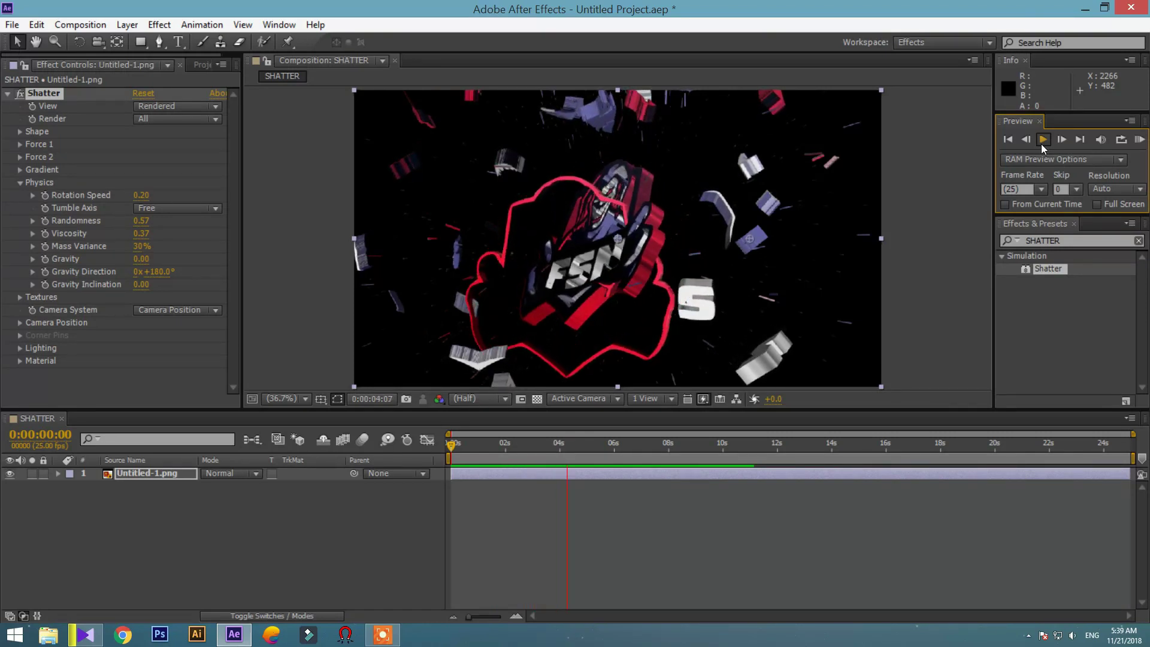
left_click(1042, 139)
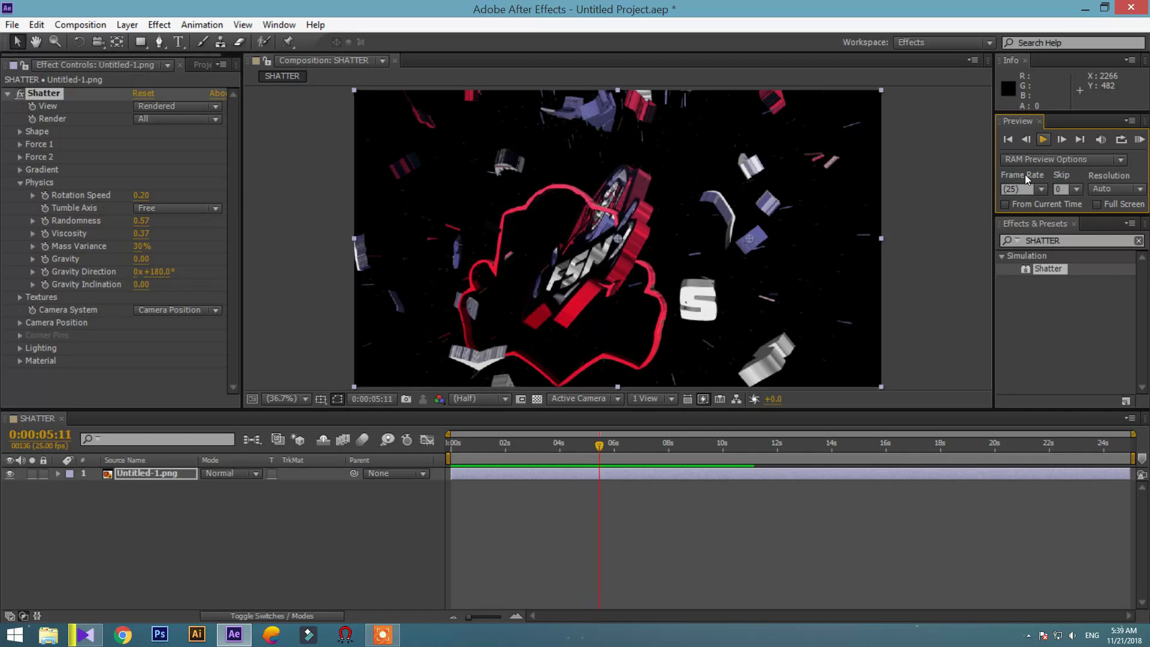
key("Home")
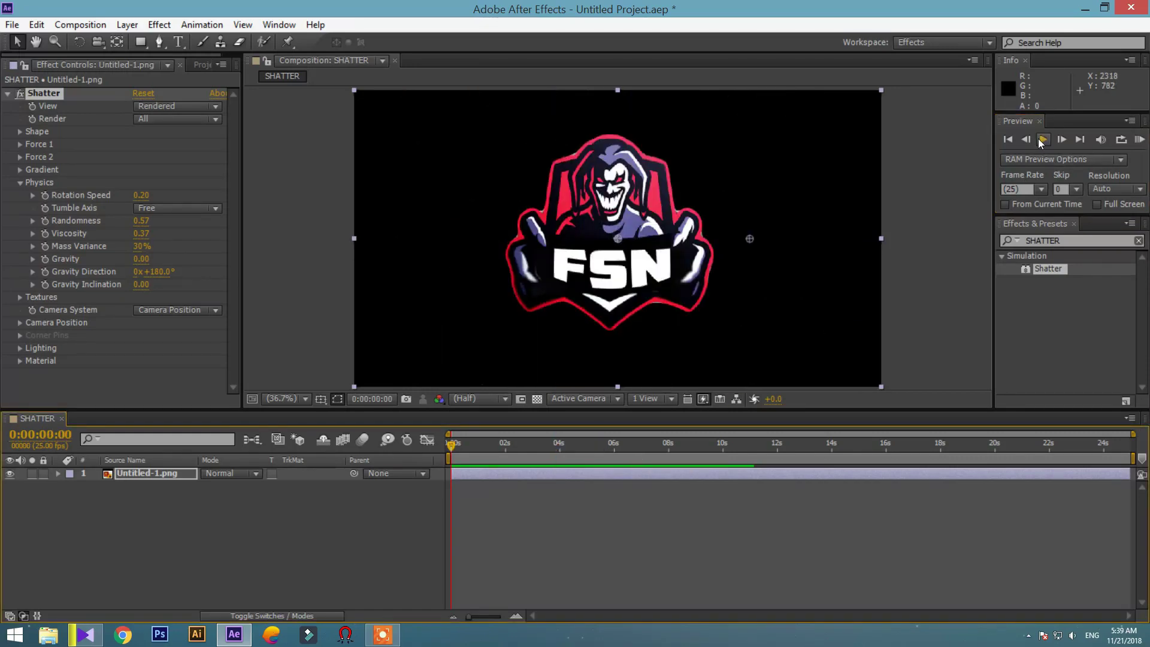
left_click(1042, 140)
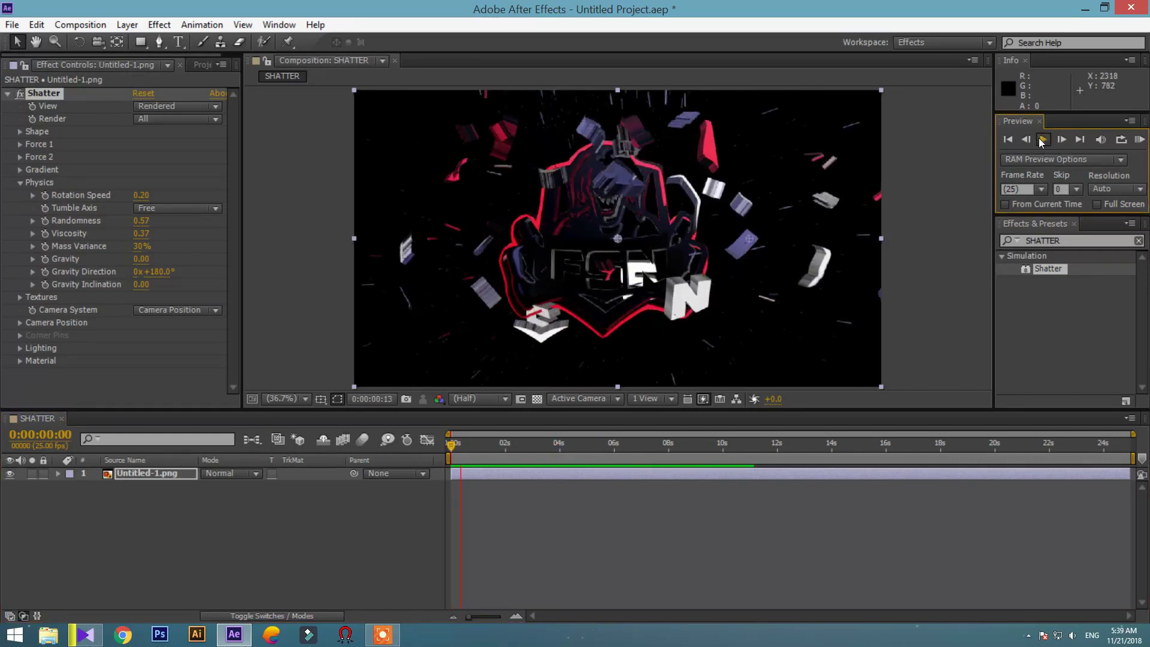
left_click(1042, 139)
left_click_drag(500, 446, 447, 453)
left_click(1042, 140)
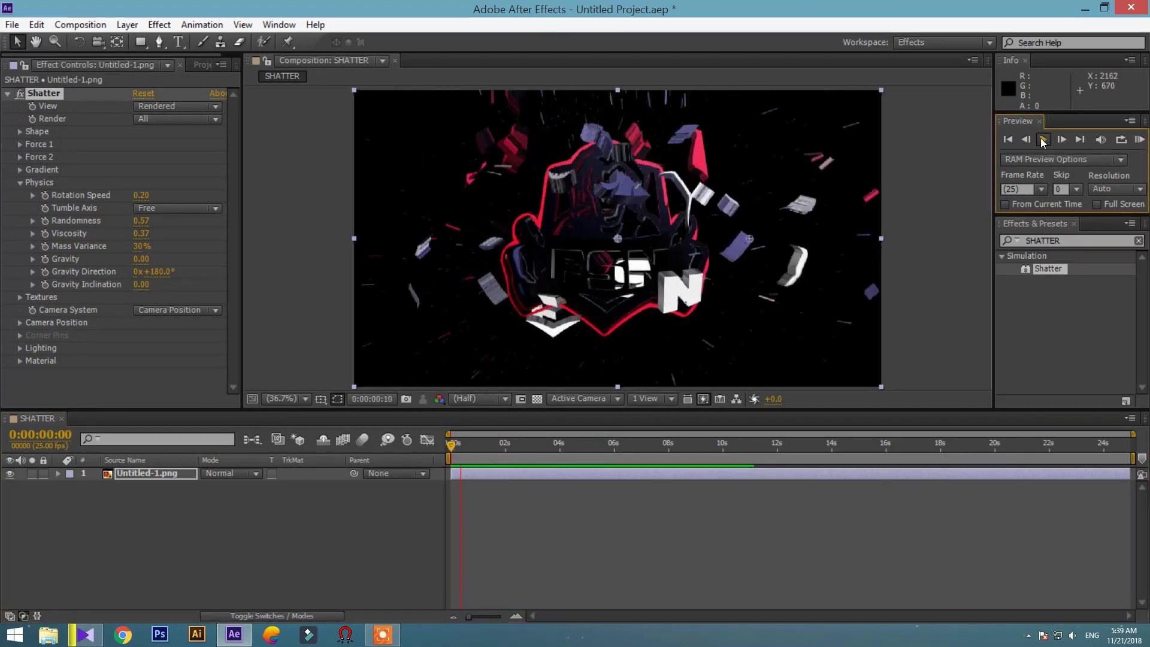
left_click(119, 568)
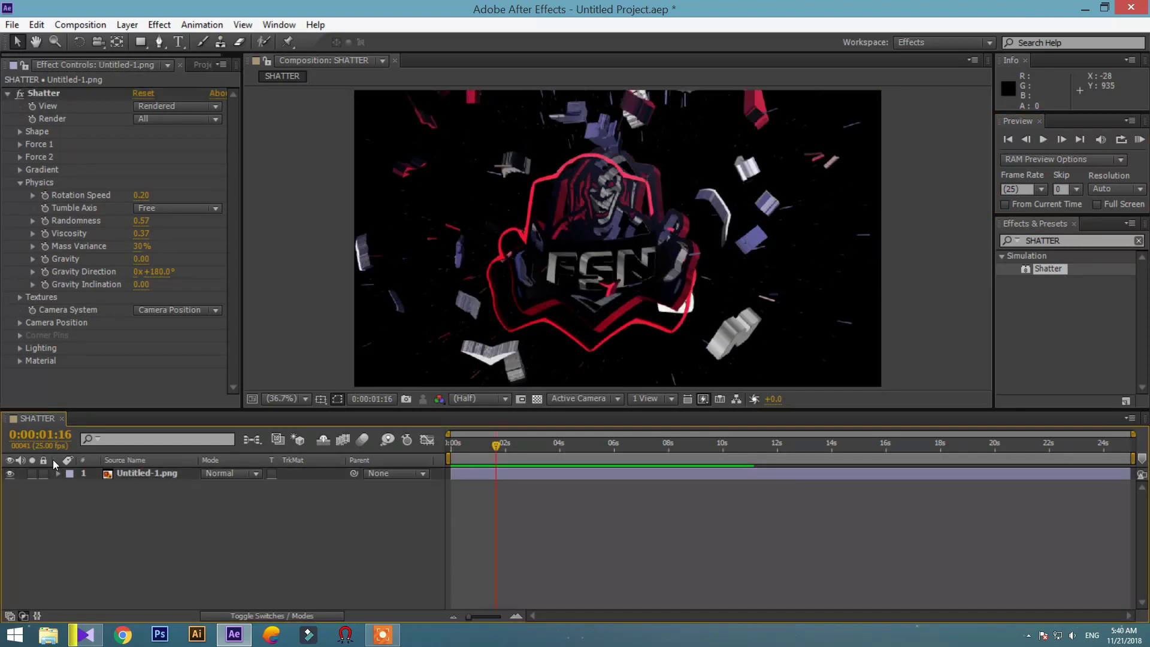
Create a new composition named LOGO ROTATION with the HDTV 1080 25 preset and a duration of 0:00:25:00
left_click(80, 25)
left_click(98, 42)
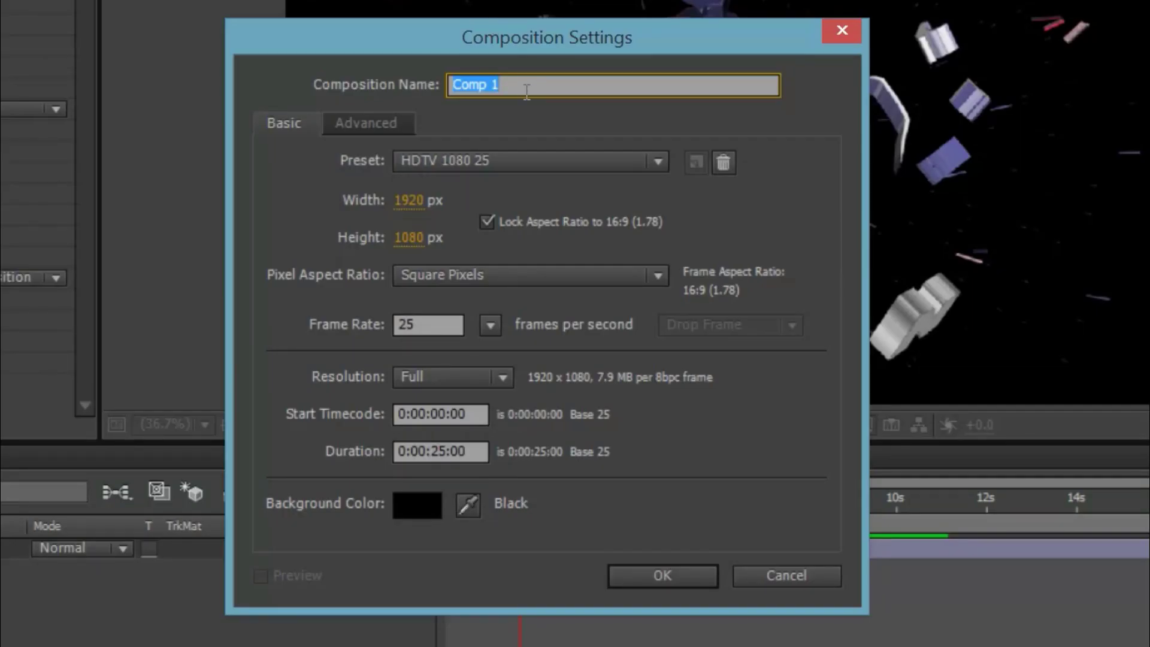
key("BackSpace")
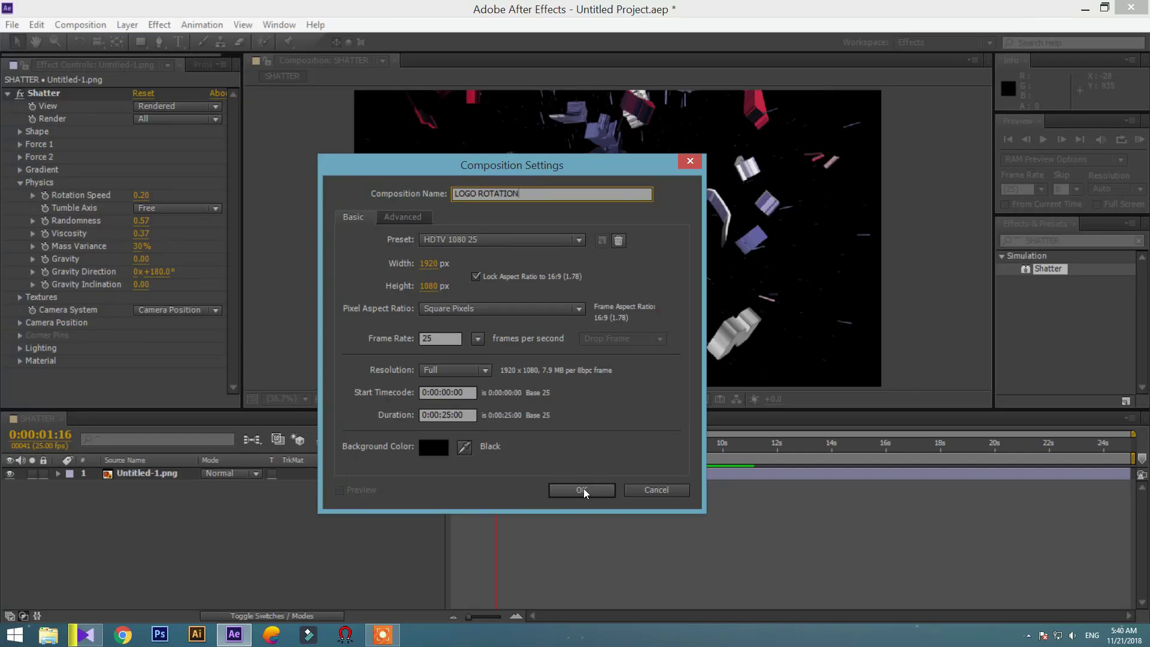
left_click(659, 575)
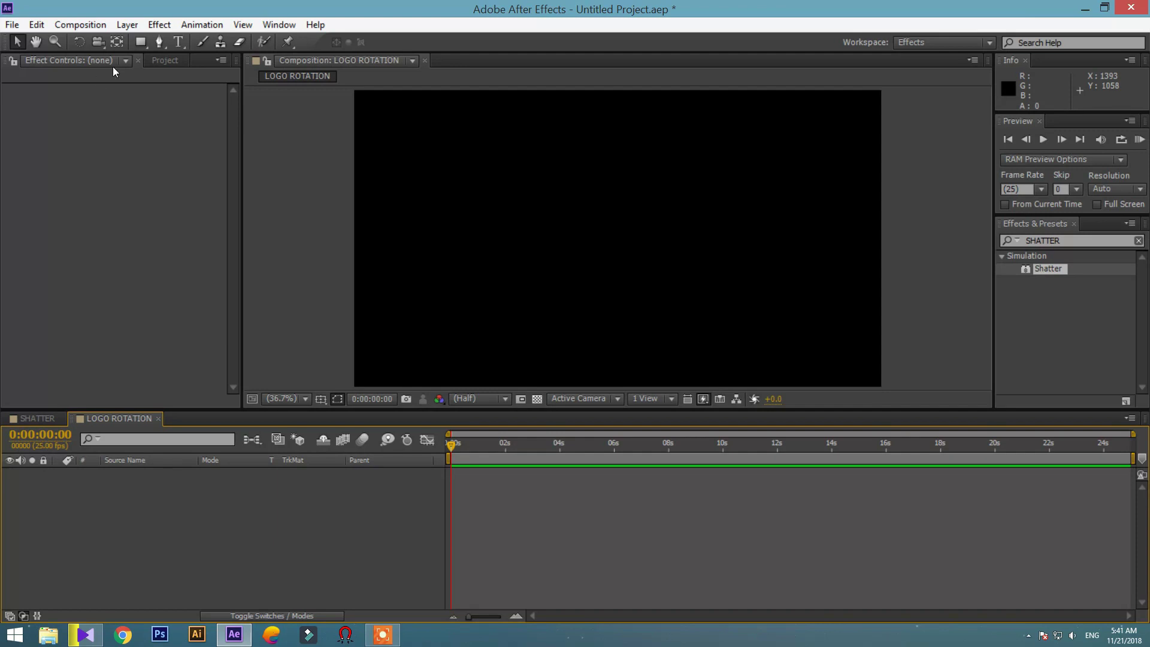
Add Untitled-1.png from the project files as a layer in the LOGO ROTATION composition
left_click(169, 61)
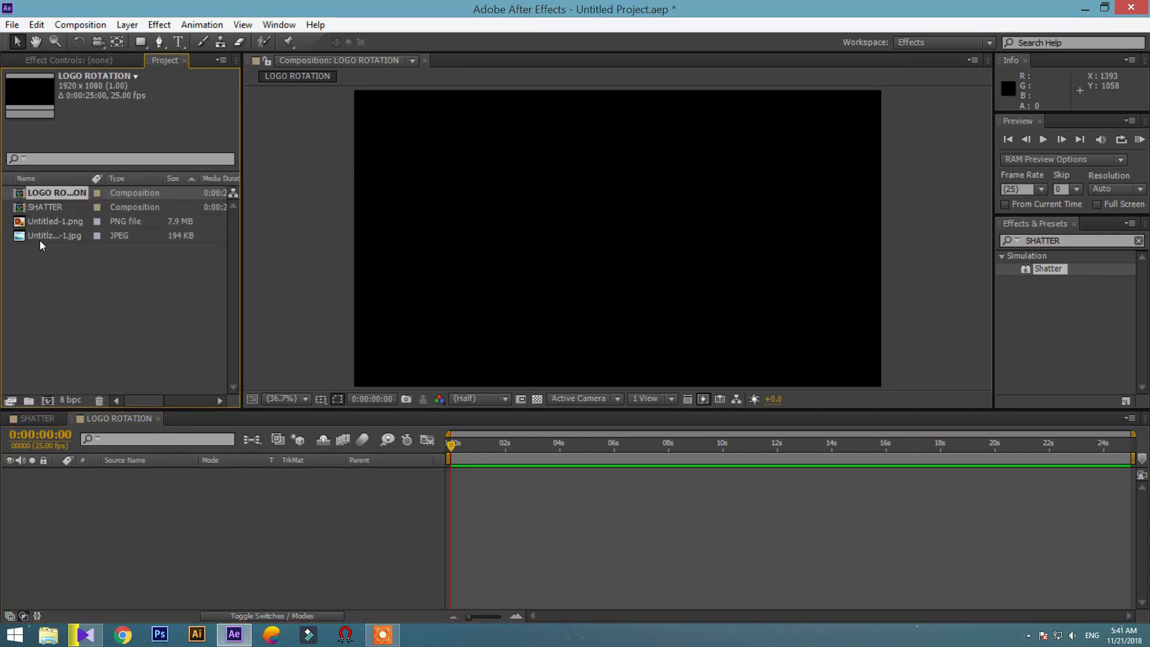
left_click(48, 222)
left_click_drag(52, 222, 138, 498)
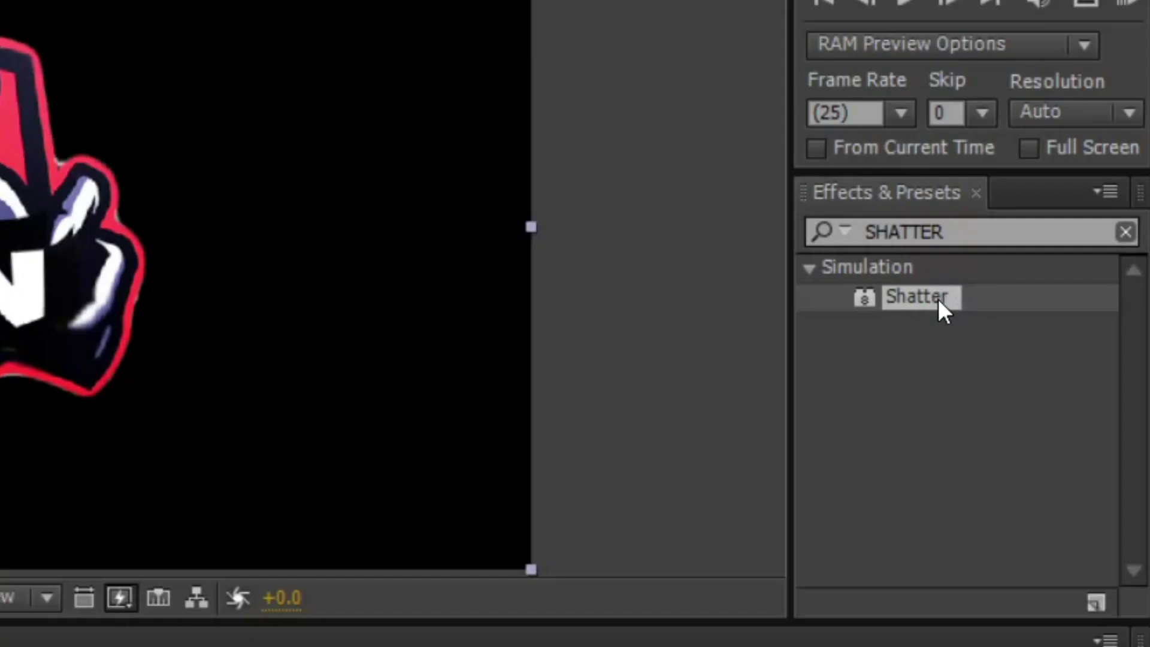
Apply the Shatter effect to the Untitled-1.png layer in LOGO ROTATION and set its View to Rendered
left_click_drag(1054, 269, 172, 475)
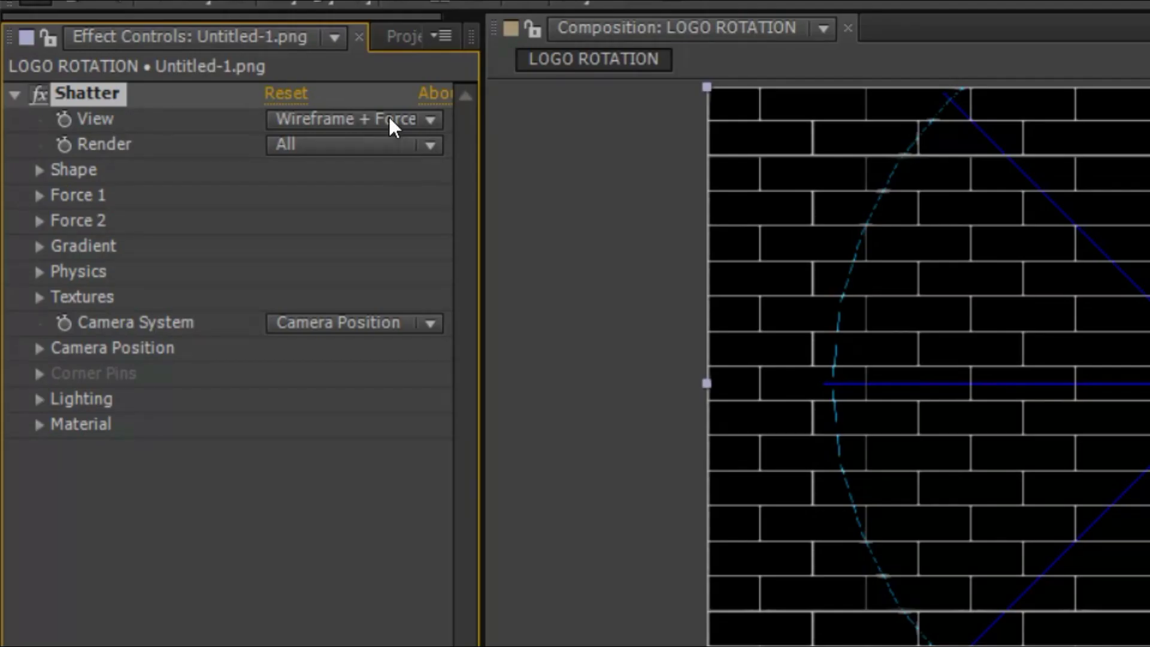
left_click(389, 116)
left_click(368, 154)
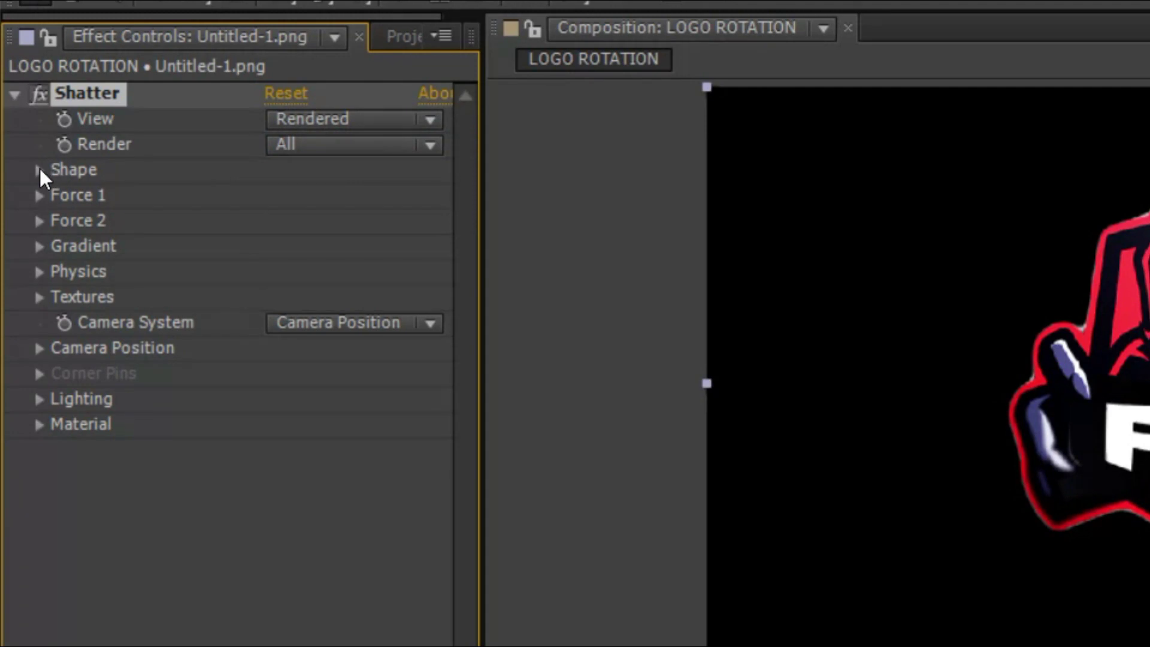
Set the Shatter pattern in LOGO ROTATION to Custom, using Untitled-1.png as the custom shatter map
left_click(39, 171)
left_click(300, 195)
left_click(321, 223)
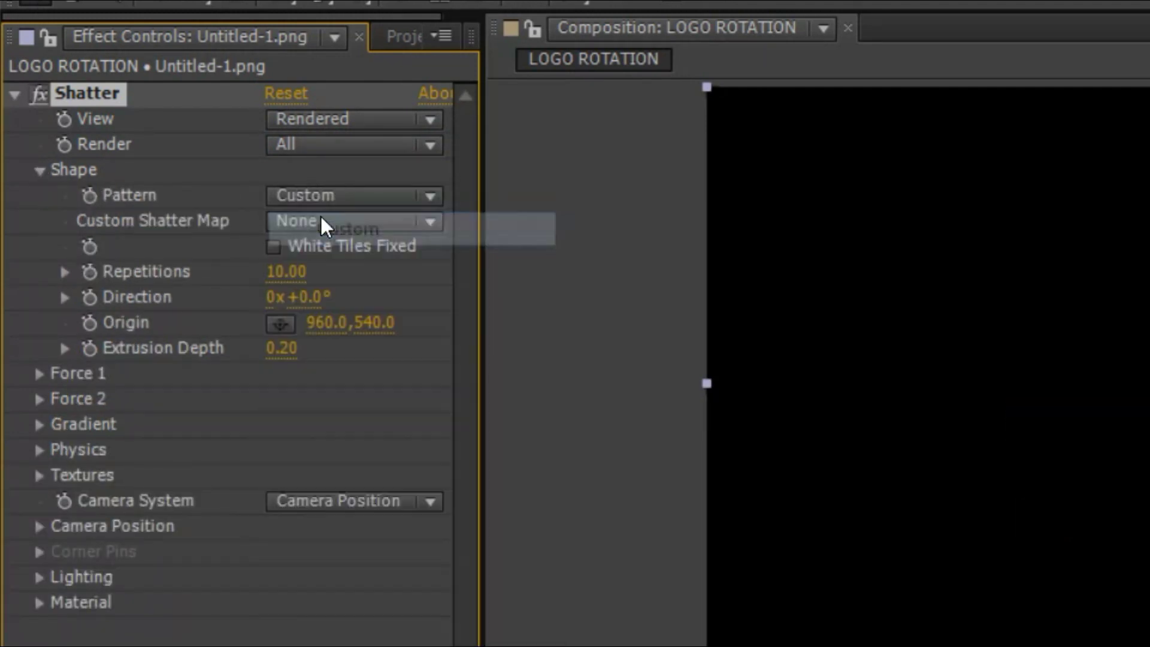
left_click(323, 221)
left_click(375, 298)
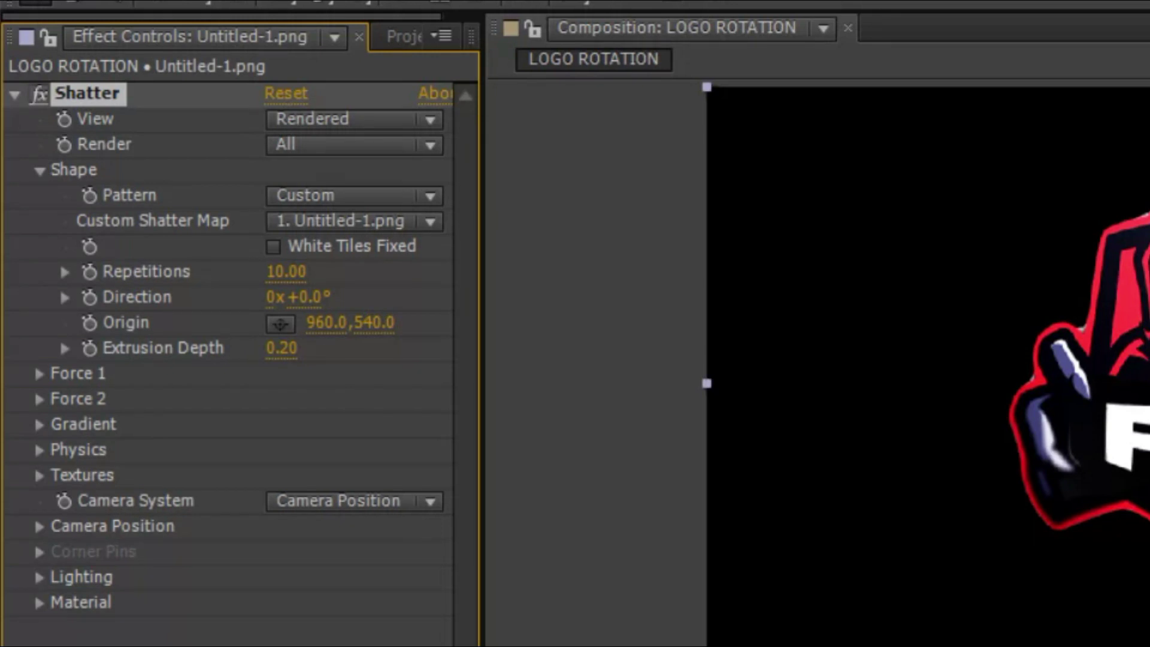
left_click(53, 123)
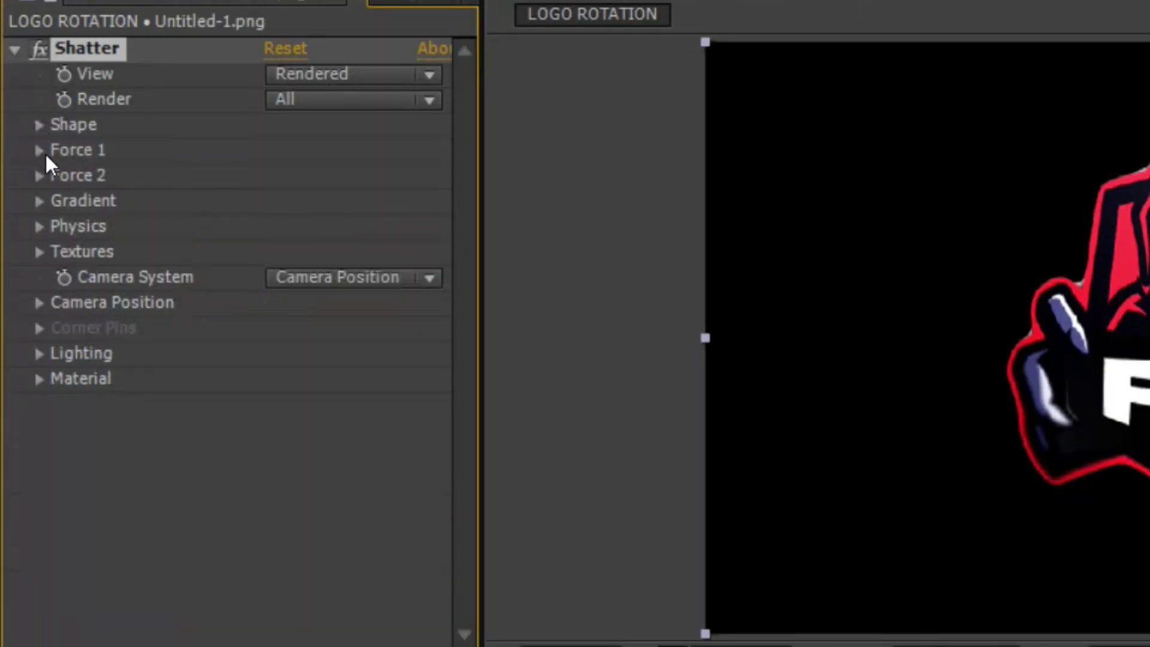
Set the Shatter effect's Force 1 Strength to 0 on the Untitled-1.png layer
left_click(39, 152)
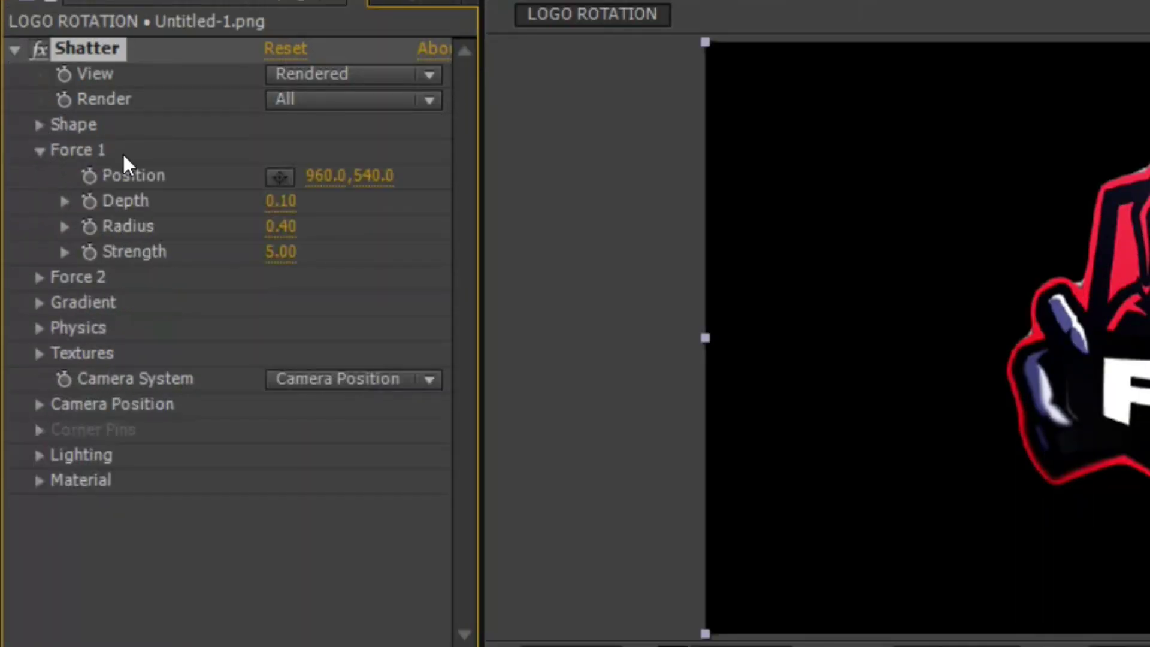
left_click(282, 263)
left_click(353, 389)
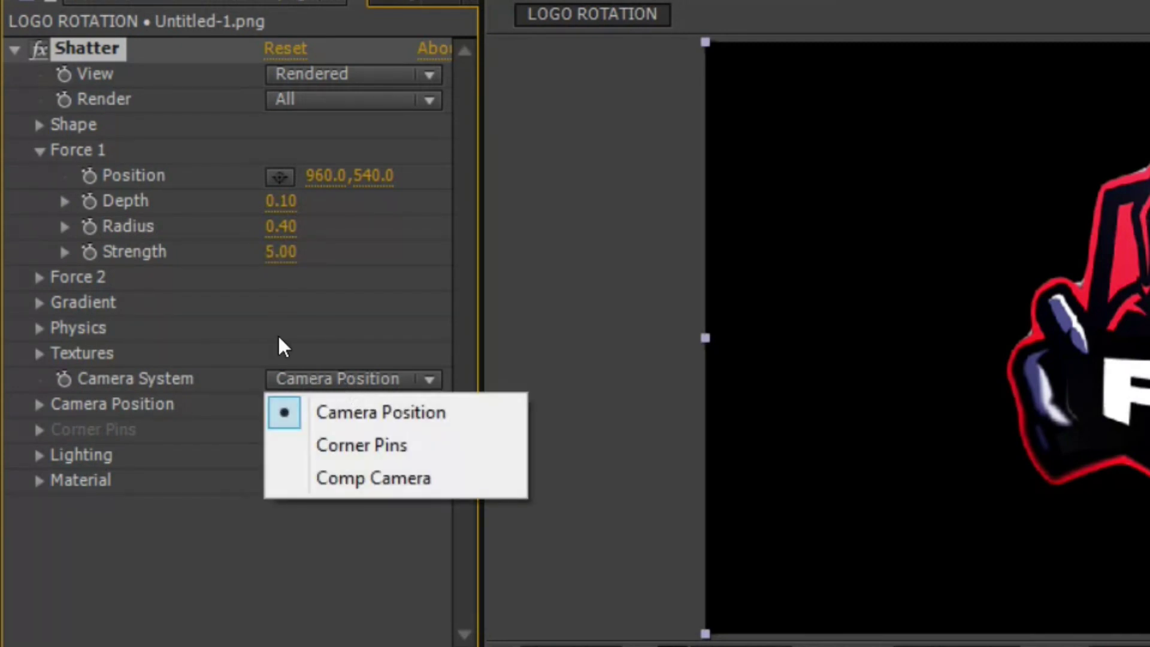
left_click(278, 252)
left_click(277, 253)
key("Return")
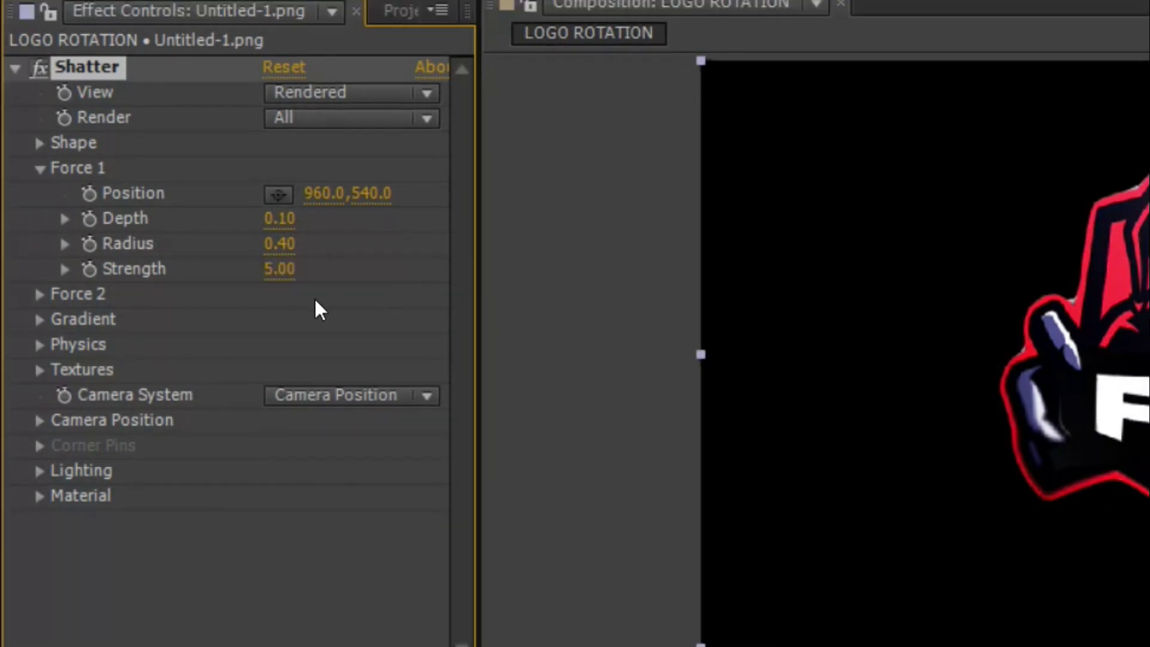
left_click(280, 274)
type("0")
key("Return")
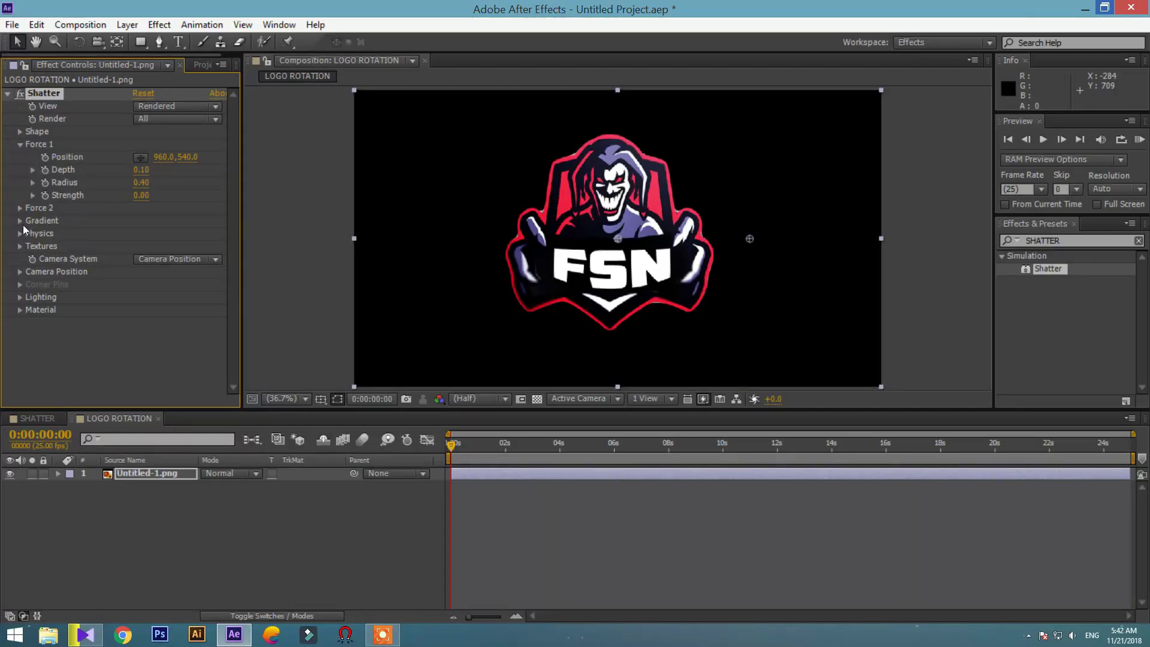
left_click(19, 144)
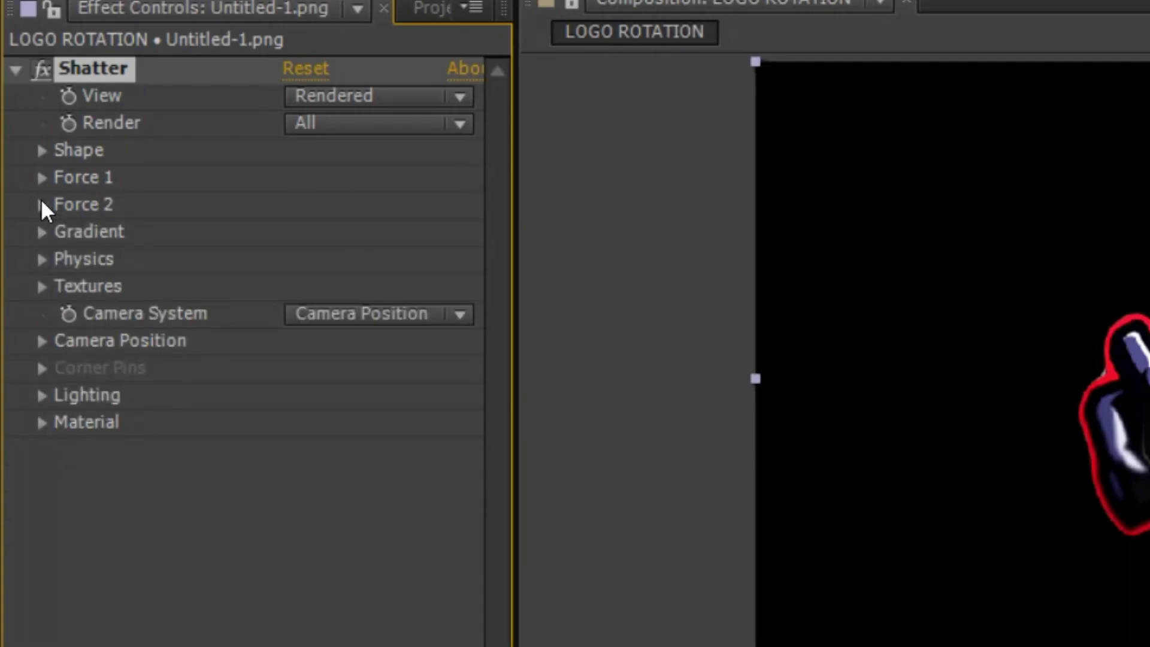
Set the Shatter effect's Force 2 Strength to 0 on the same layer
left_click(18, 157)
left_click(310, 323)
type("0")
key("Return")
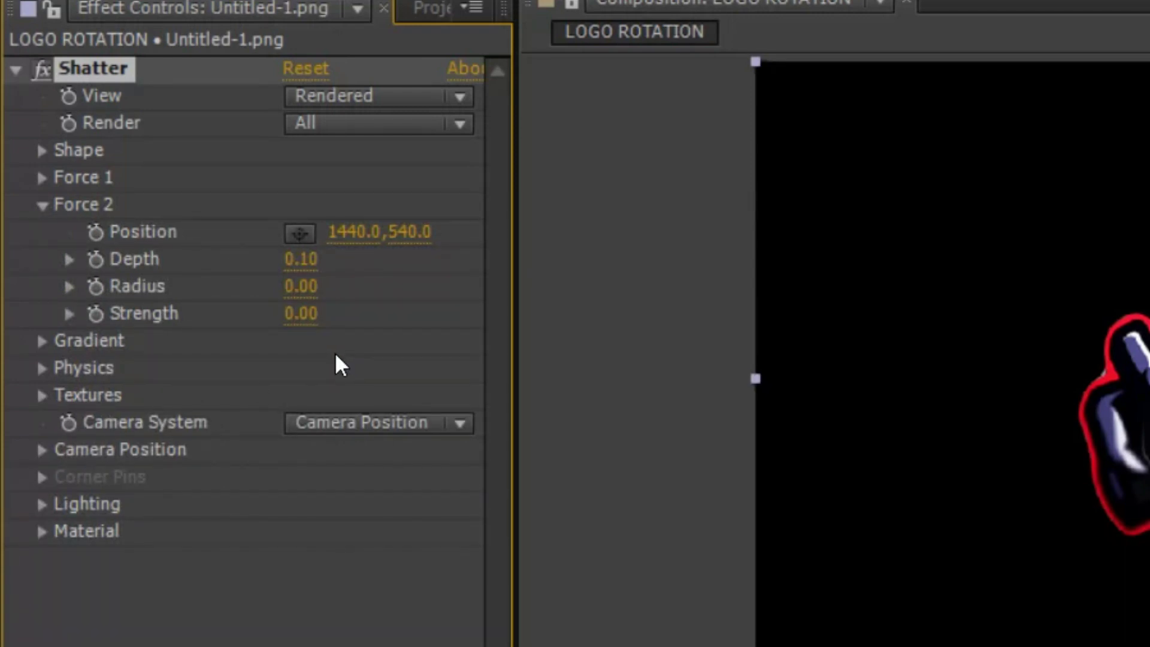
left_click(42, 205)
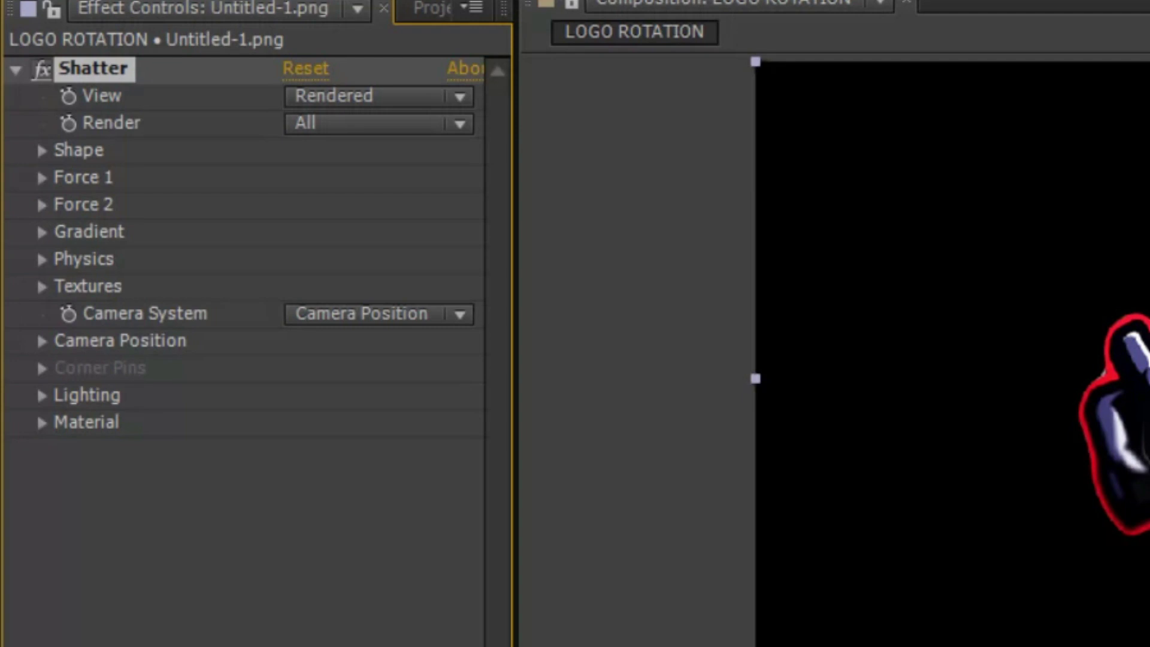
Set Gravity to 0 in the Shatter effect's Physics settings
left_click(42, 259)
left_click(299, 423)
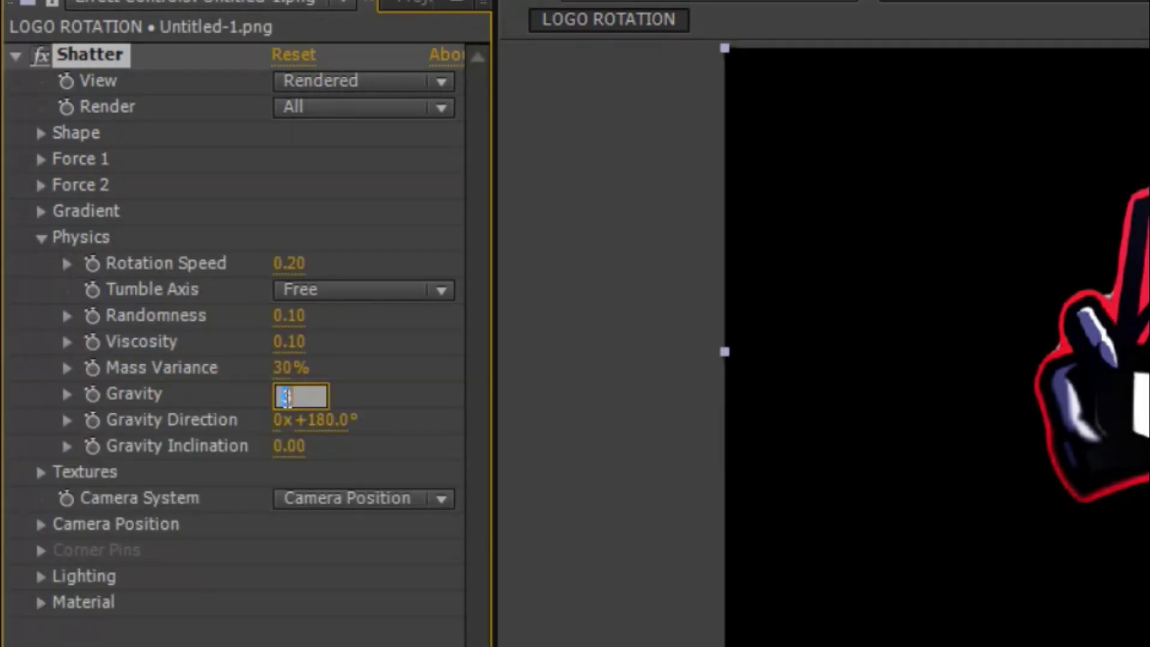
type("0")
key("Return")
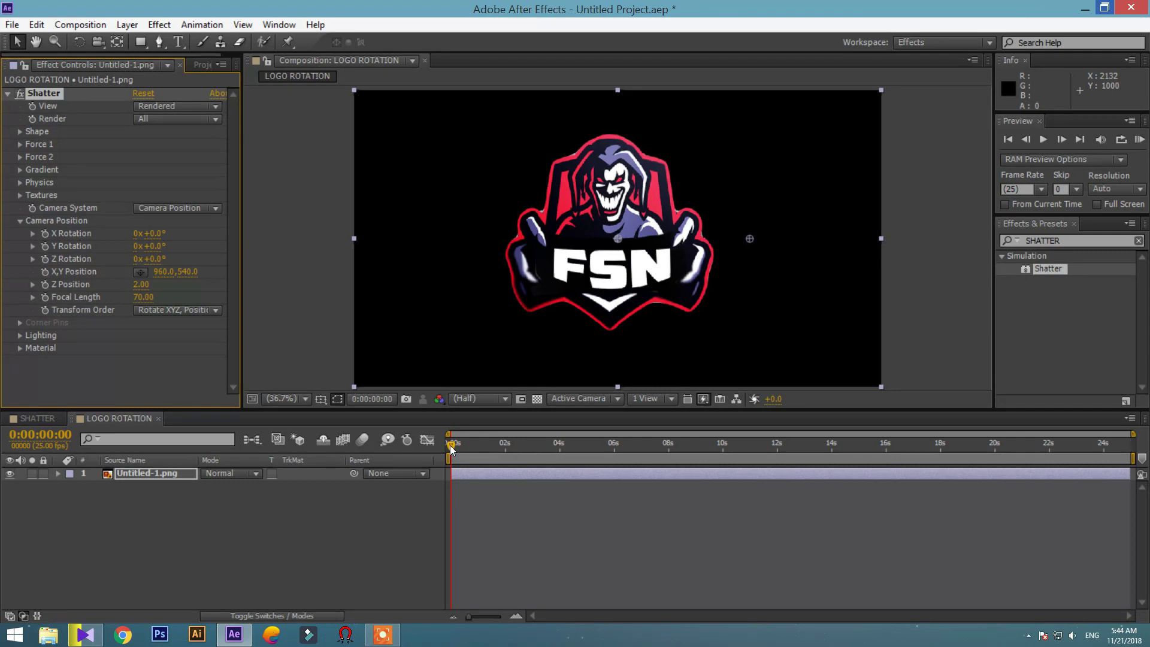
Keyframe the Shatter camera's Y Rotation from 0x at 0:00:00:00 to 4x at 0:00:09:24
left_click_drag(452, 448, 402, 454)
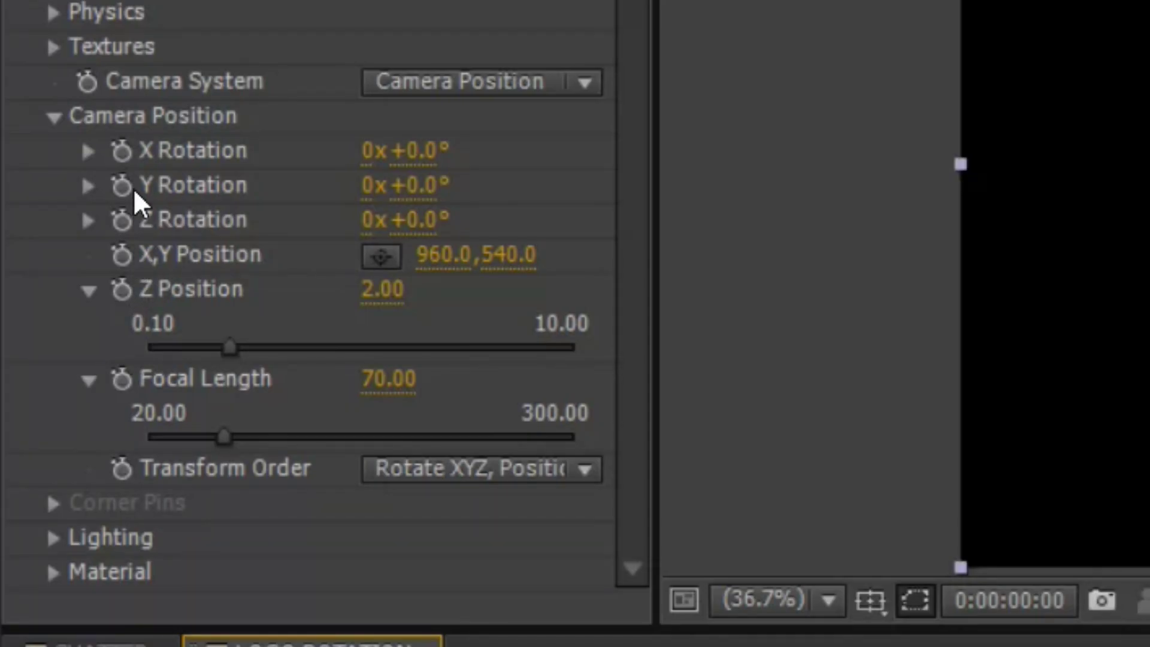
left_click(120, 185)
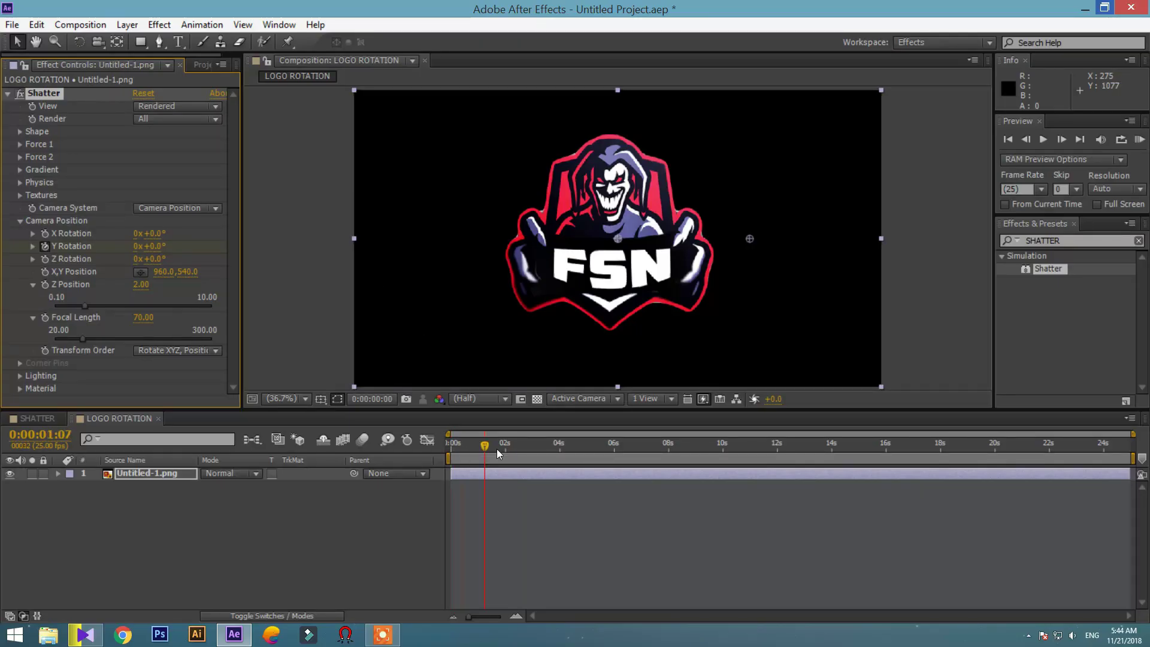
left_click_drag(711, 486, 721, 487)
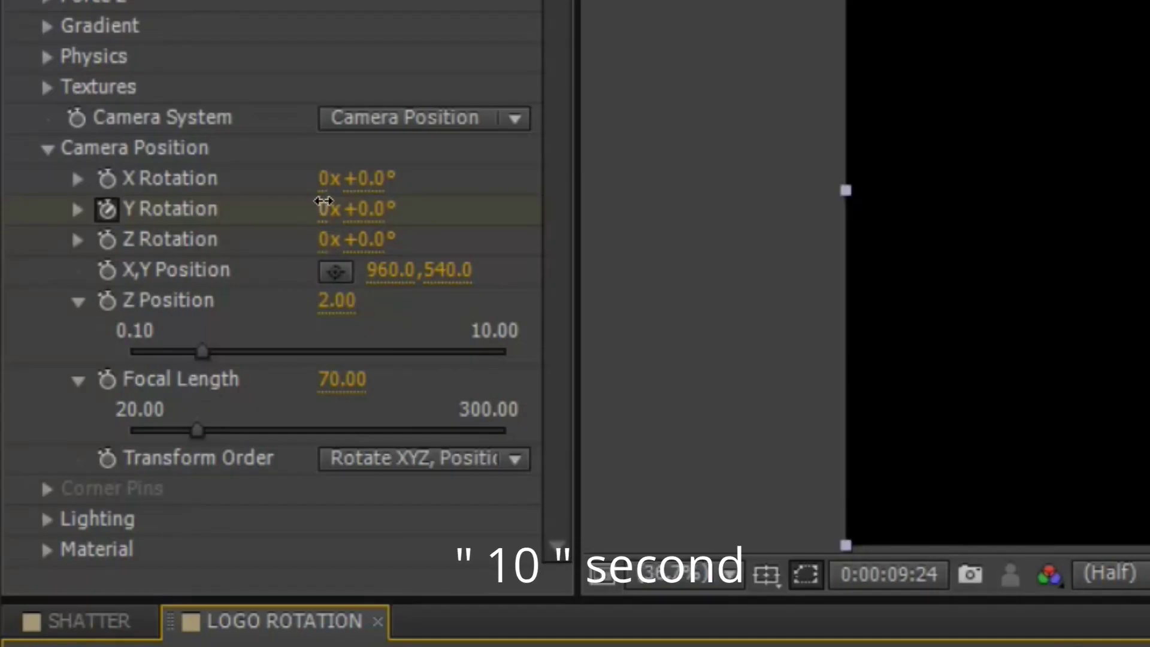
left_click(325, 209)
type("4")
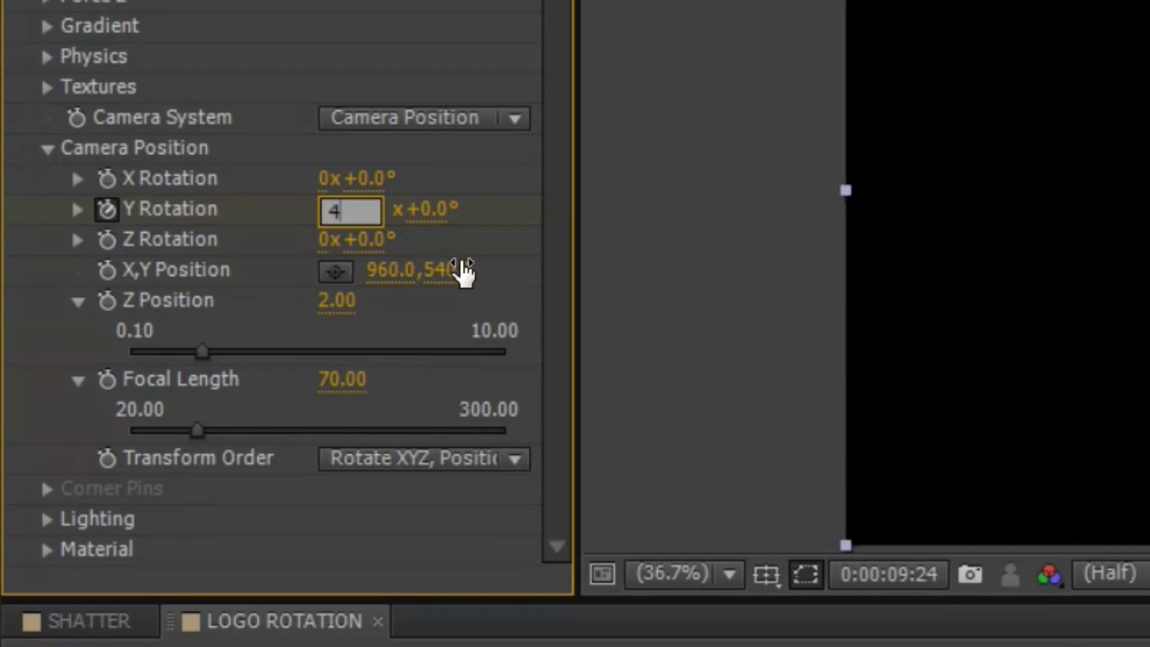
key("Return")
Play back the LOGO ROTATION composition from the start to check the camera rotation
key("Home")
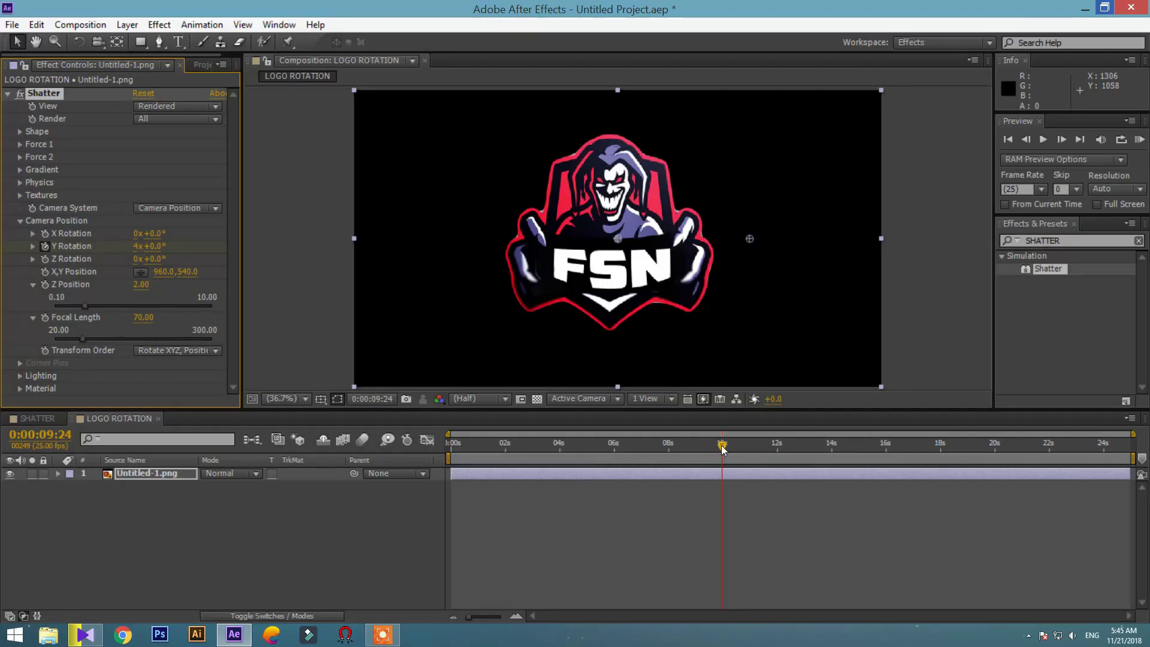
key("space")
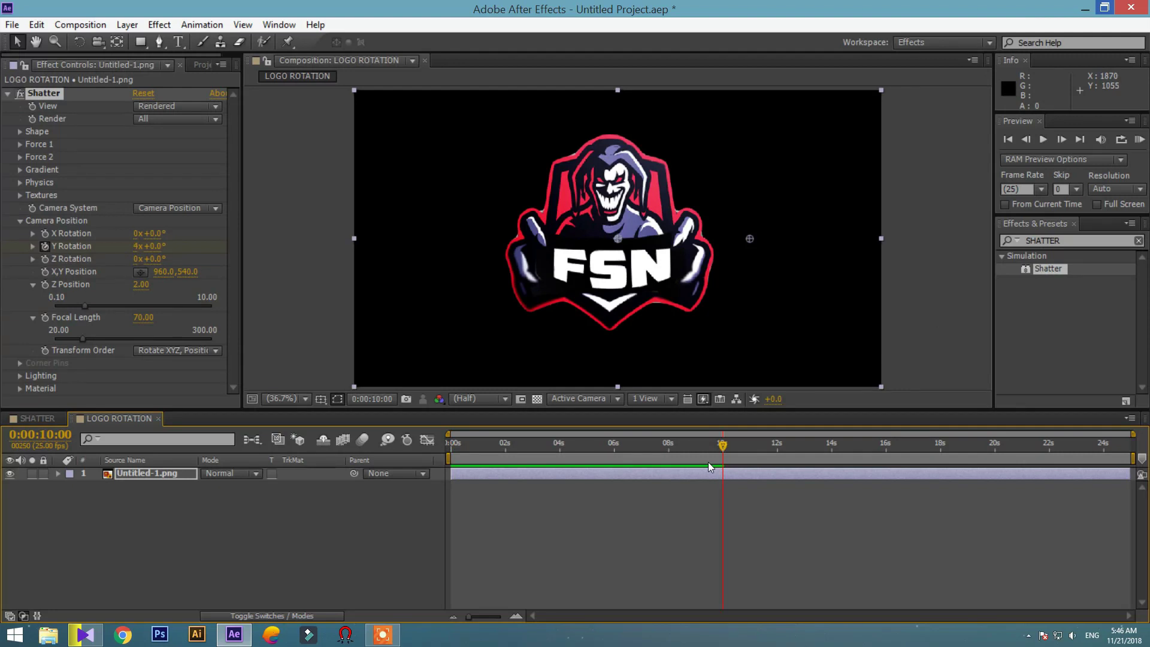
left_click(1049, 138)
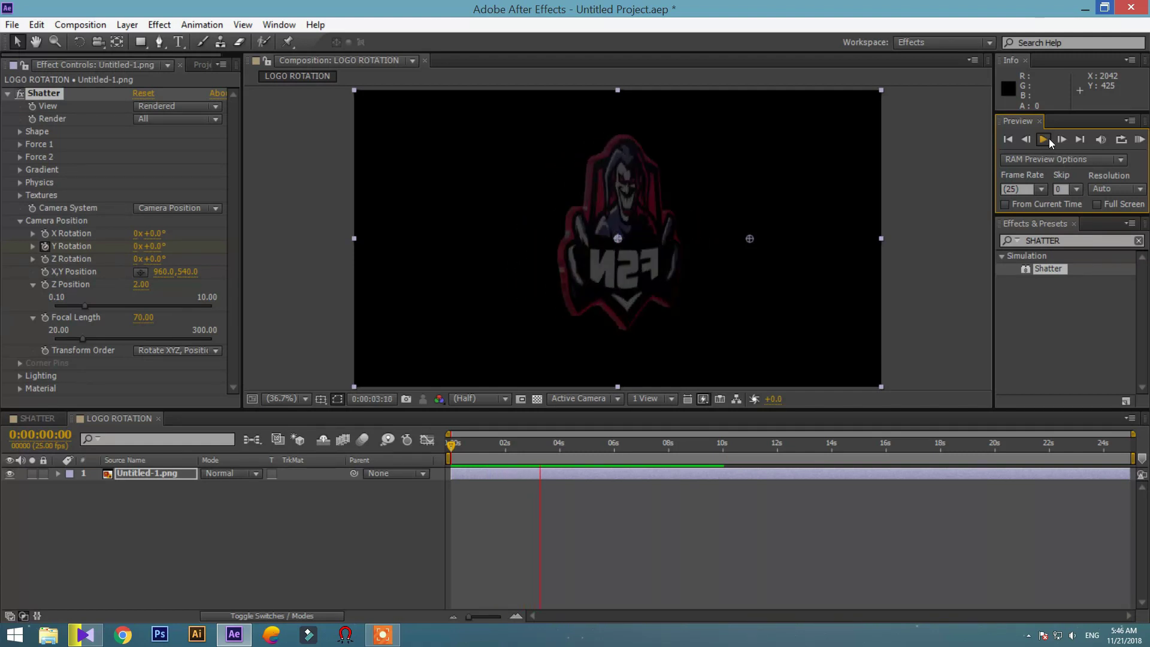
left_click(1048, 140)
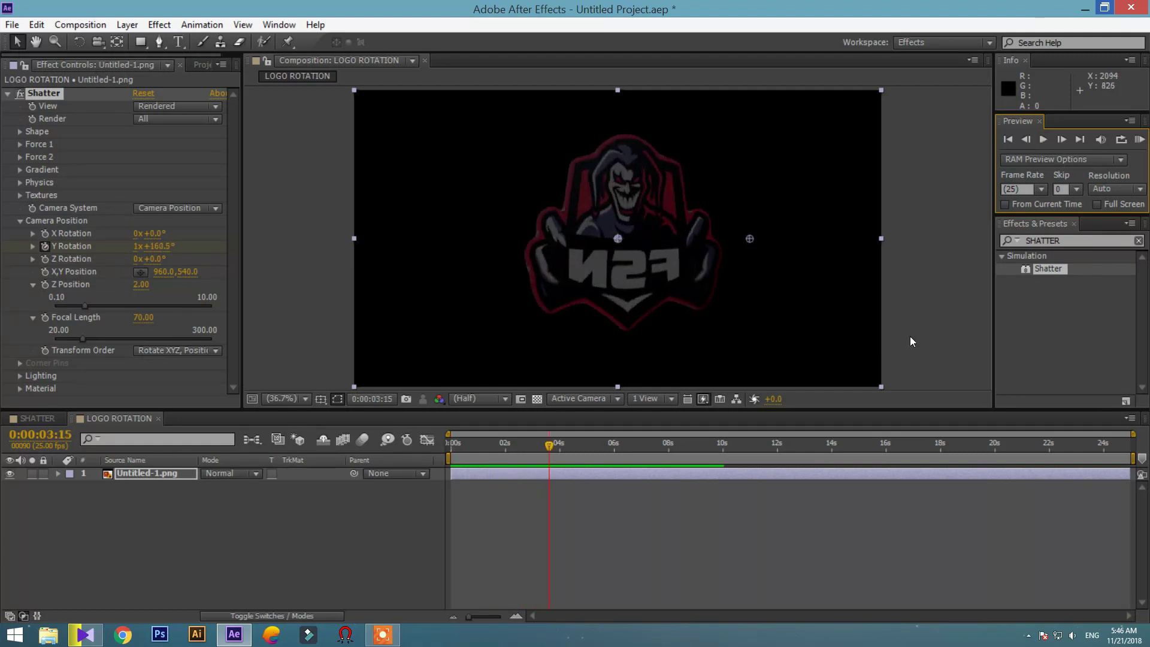
Set the Shatter shape's Extrusion Depth to 0.60, checking the logo at 0:00:02:22
left_click(550, 448)
left_click_drag(452, 447, 528, 459)
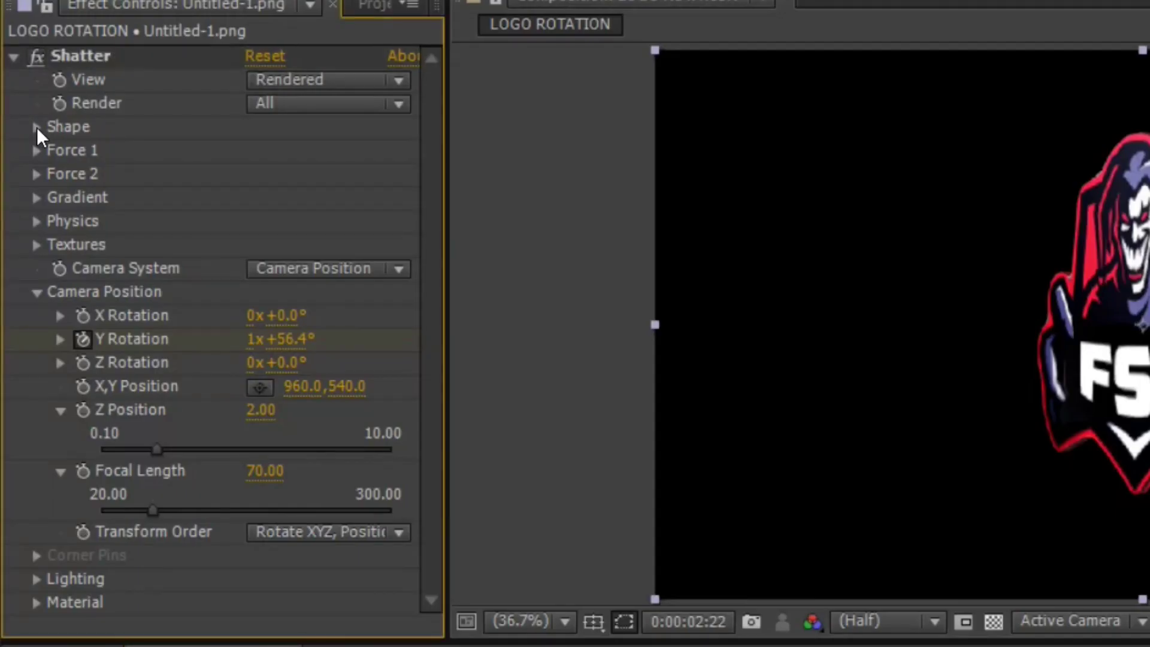
left_click(36, 127)
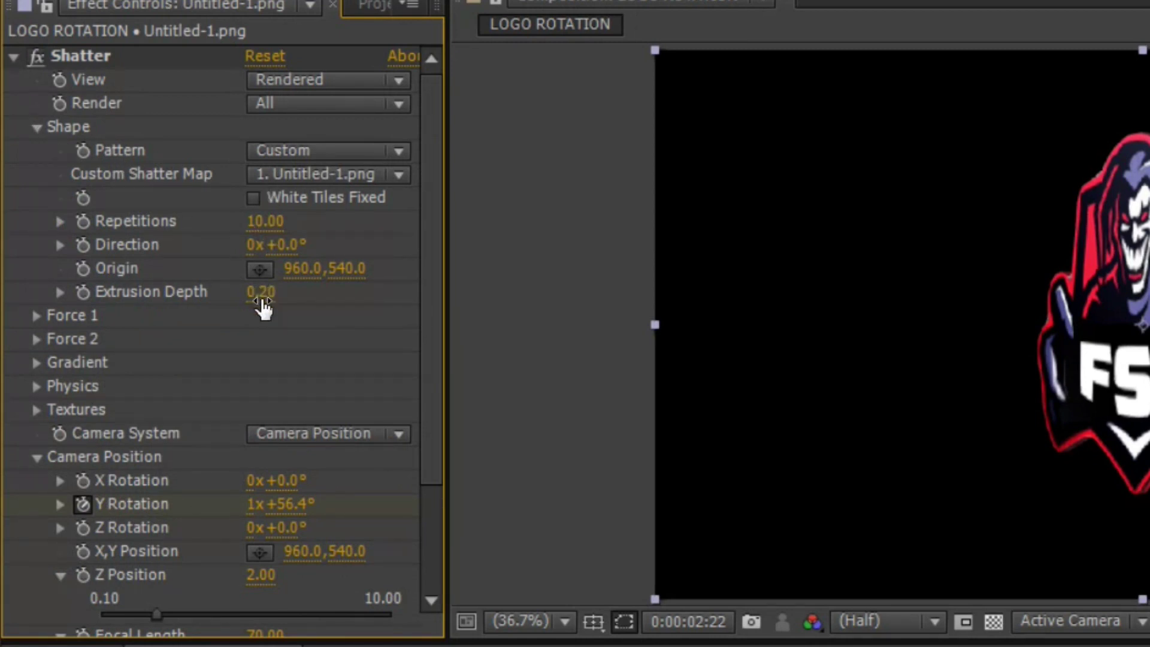
type("0.60")
key("Return")
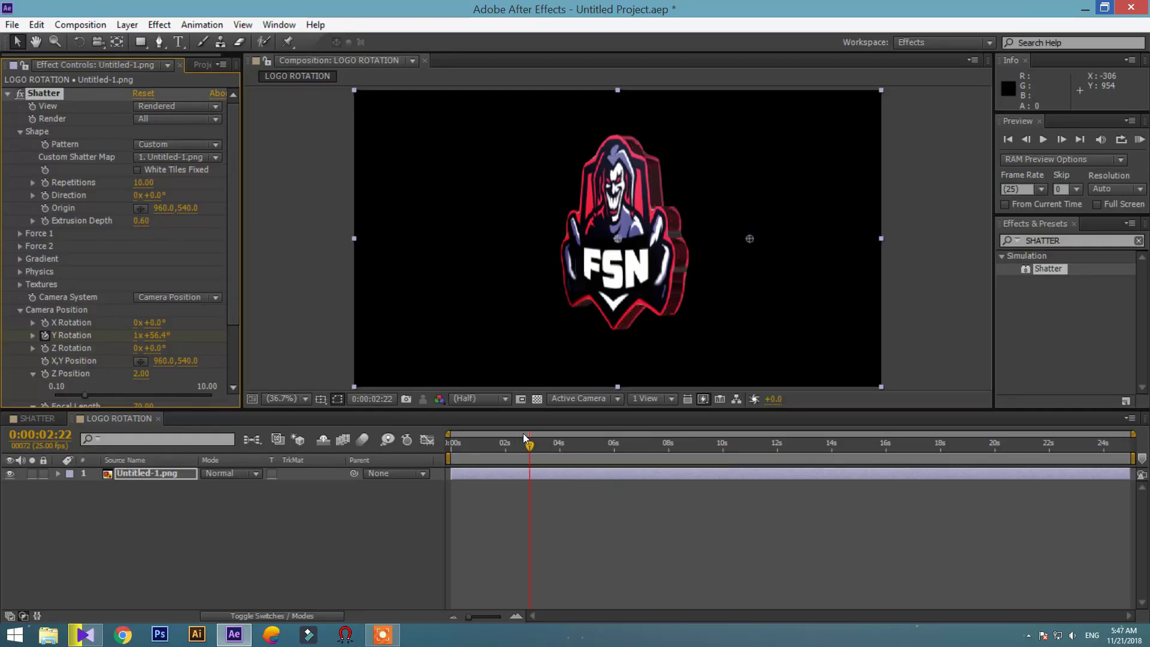
Preview the extruded logo's rotation from the start of LOGO ROTATION and scrub to about 0:00:06:18
left_click_drag(530, 446, 421, 459)
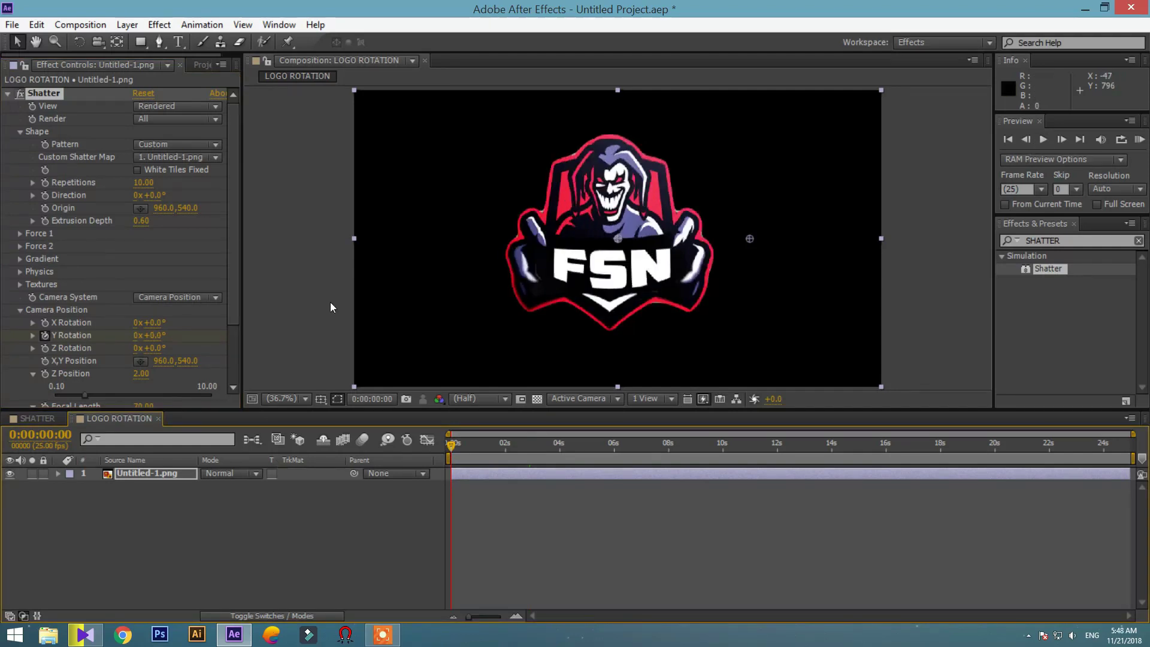
left_click(1043, 139)
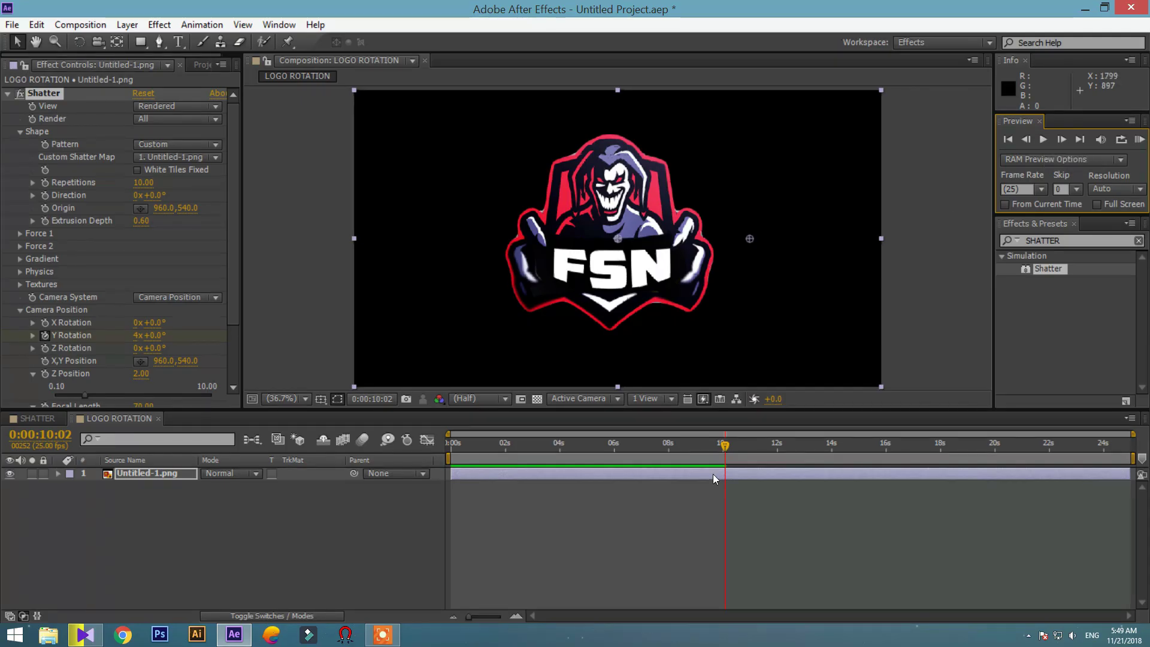
left_click(1042, 141)
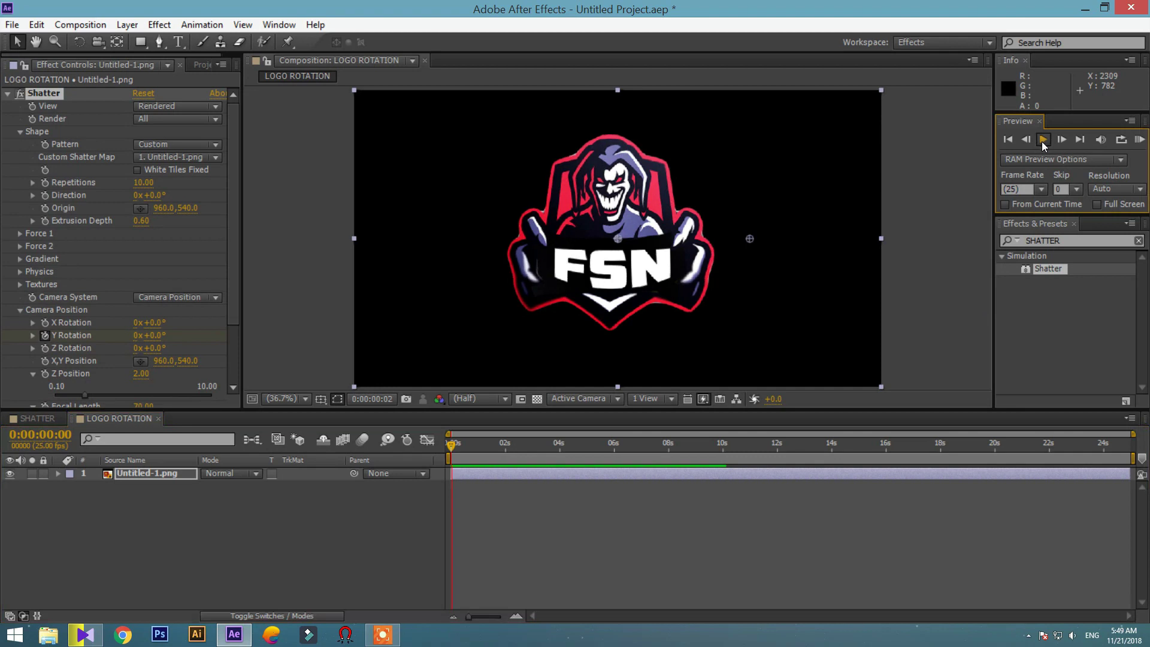
left_click(624, 453)
left_click(1041, 140)
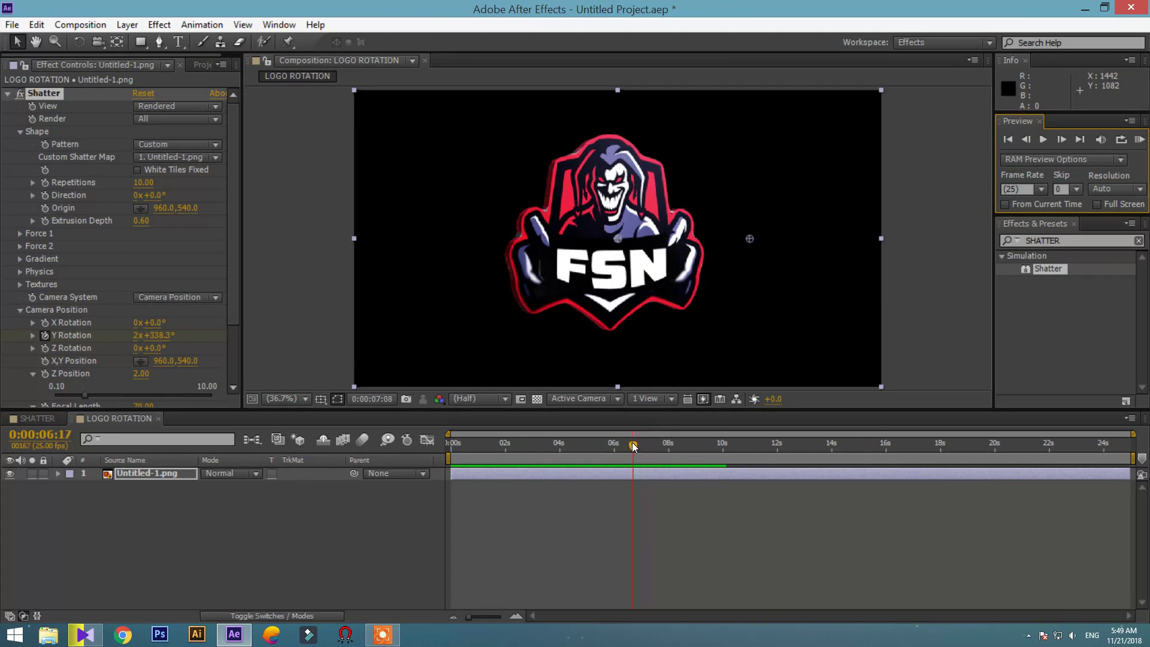
left_click(228, 605)
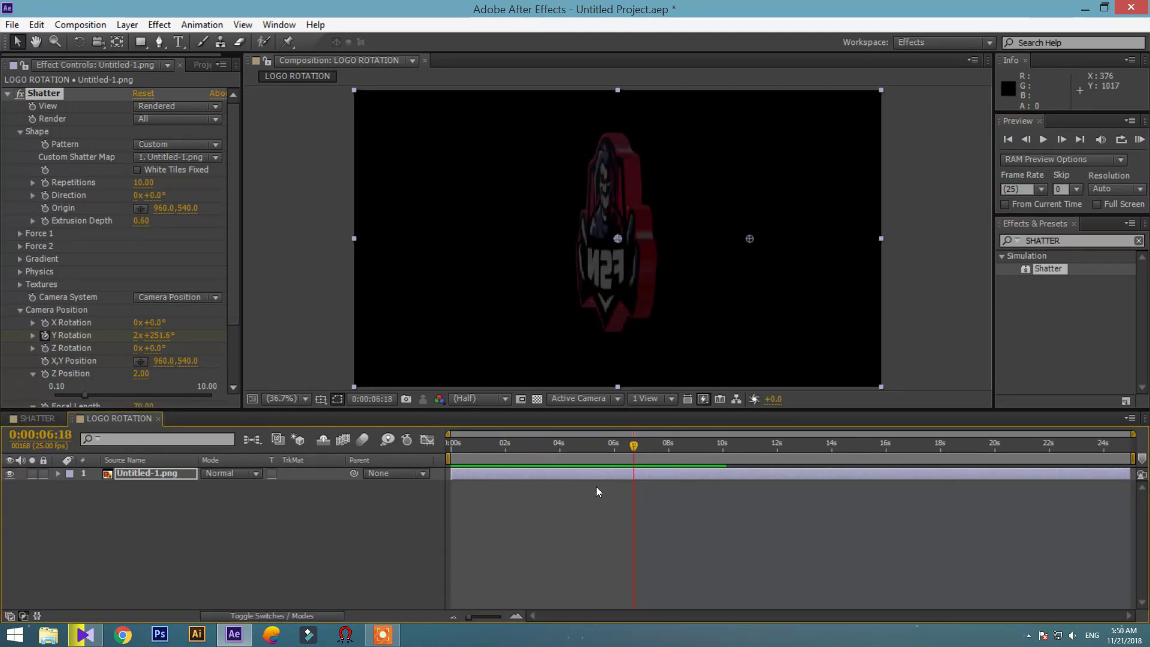
Create a new composition named FINAL COMP with the HDTV 1080 25 preset and a duration of 0:00:25:00
left_click(106, 530)
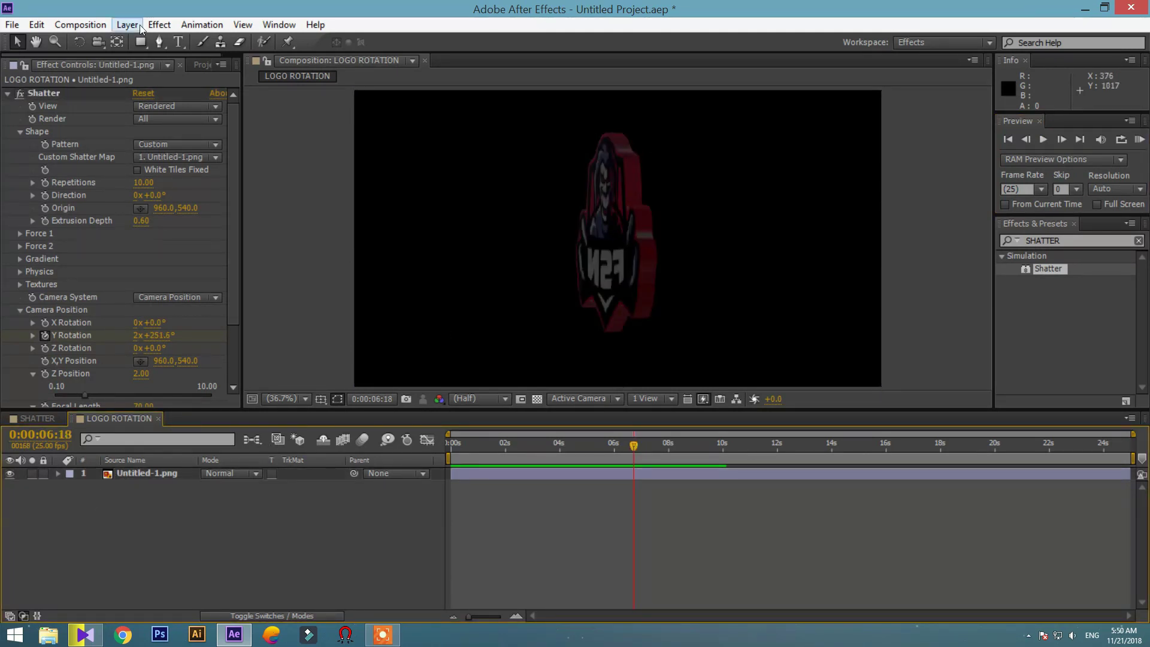
left_click(80, 25)
left_click(102, 41)
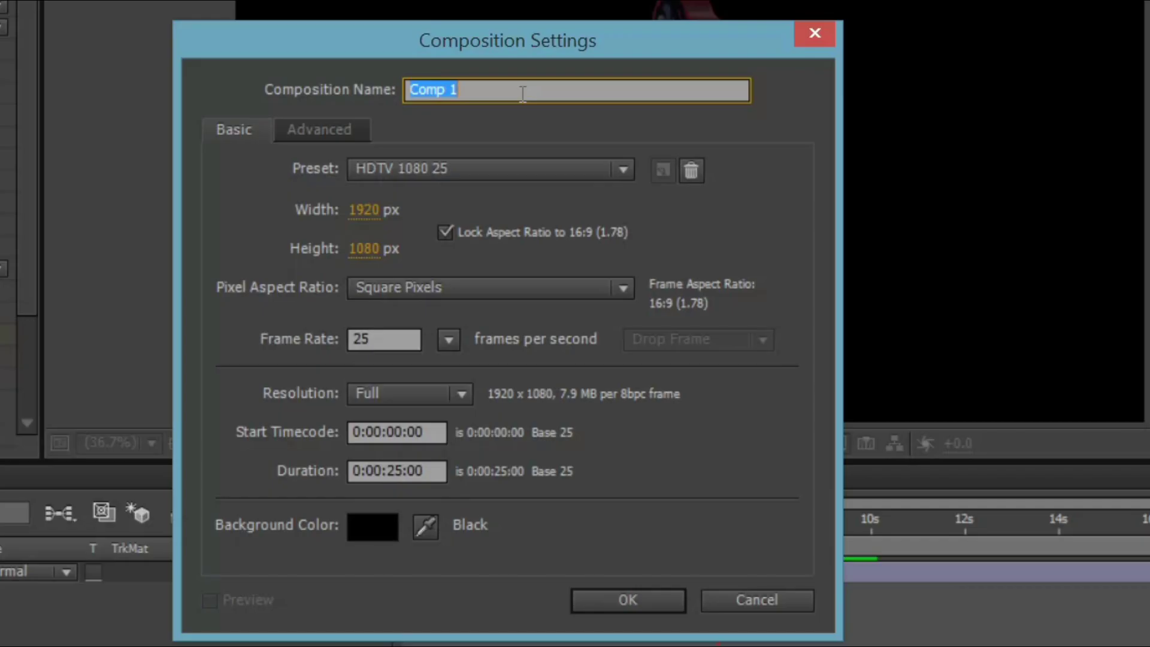
key("BackSpace")
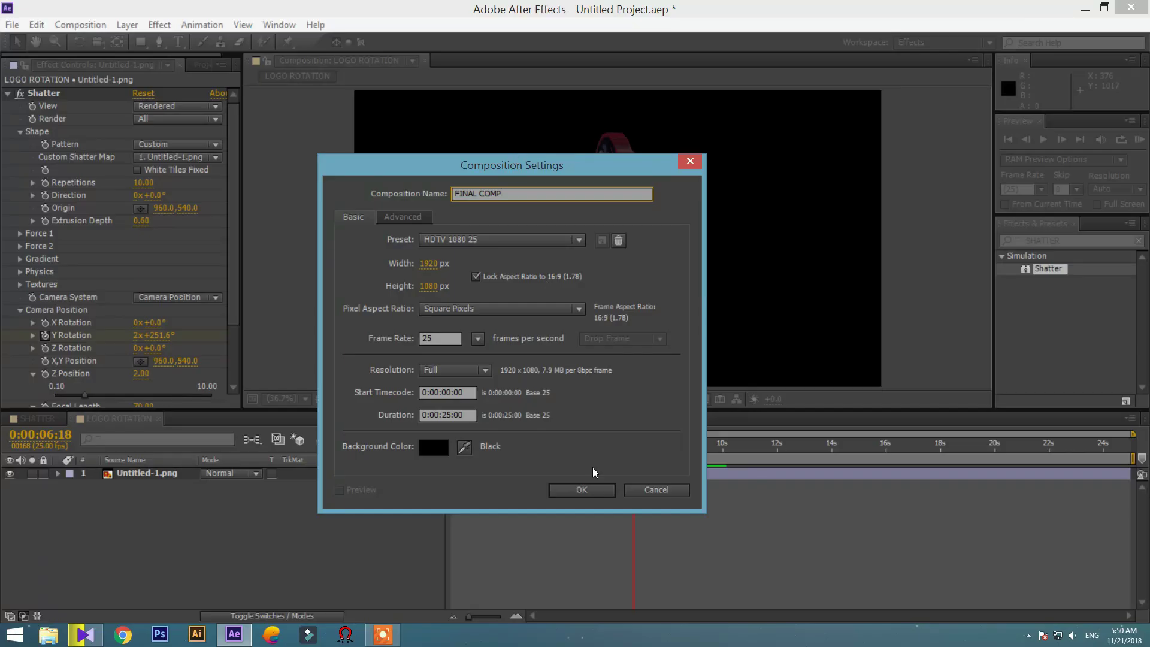
left_click(653, 602)
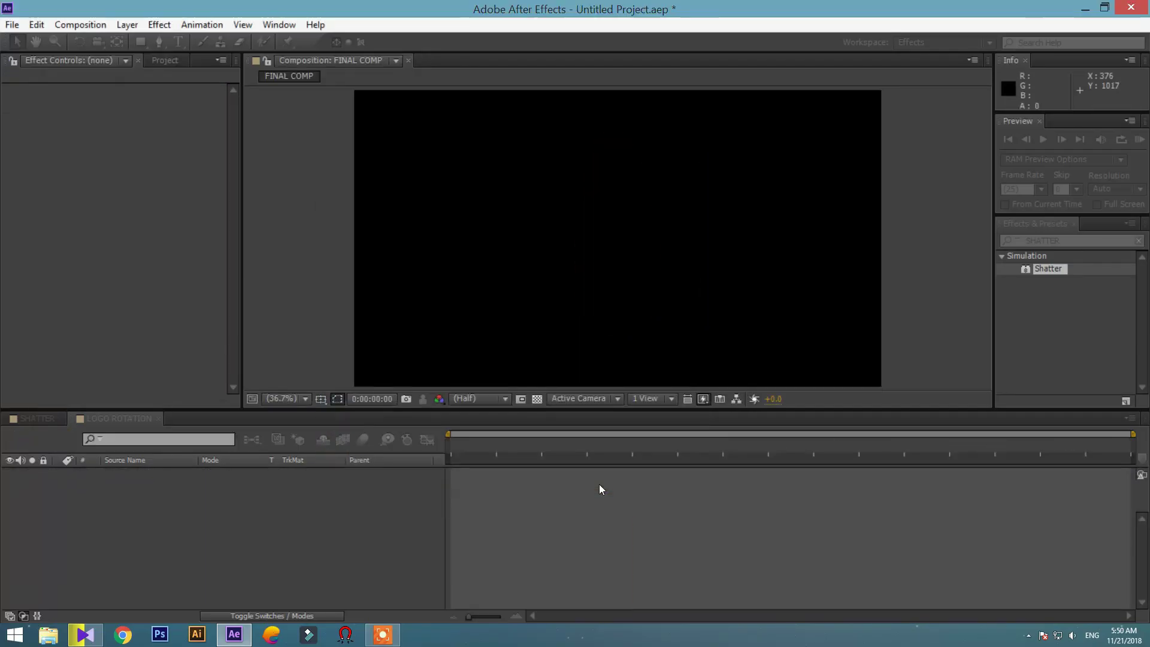
Add the SHATTER composition to FINAL COMP with LOGO ROTATION below it, starting LOGO ROTATION at about 10 seconds
left_click(163, 60)
left_click(56, 222)
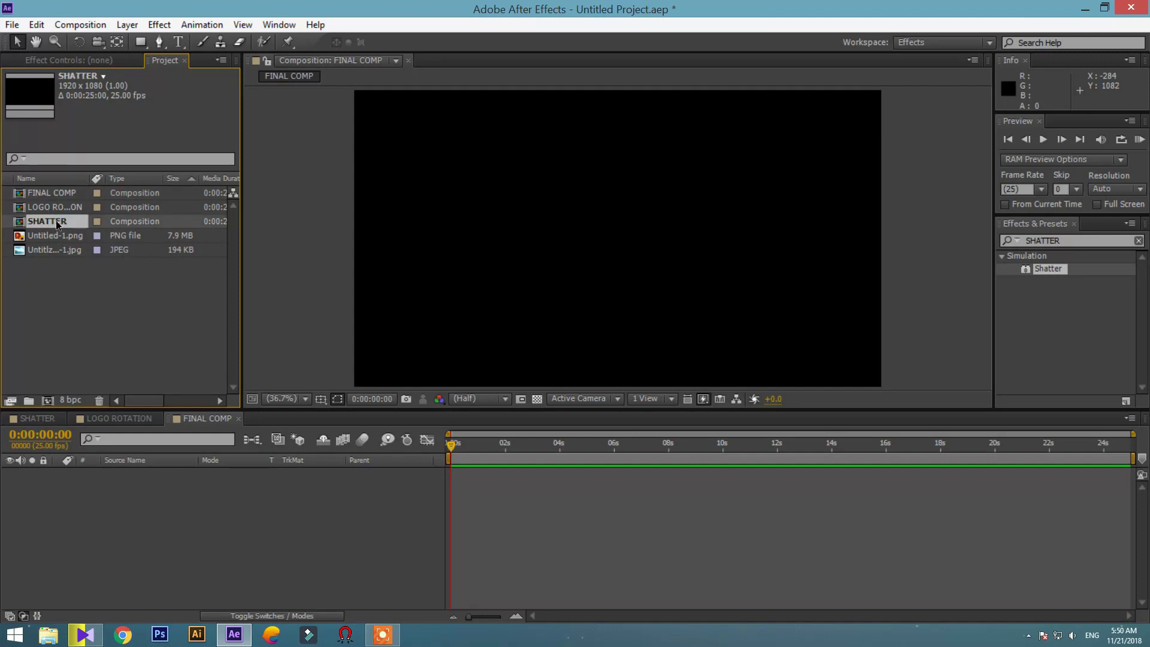
left_click_drag(93, 365, 97, 496)
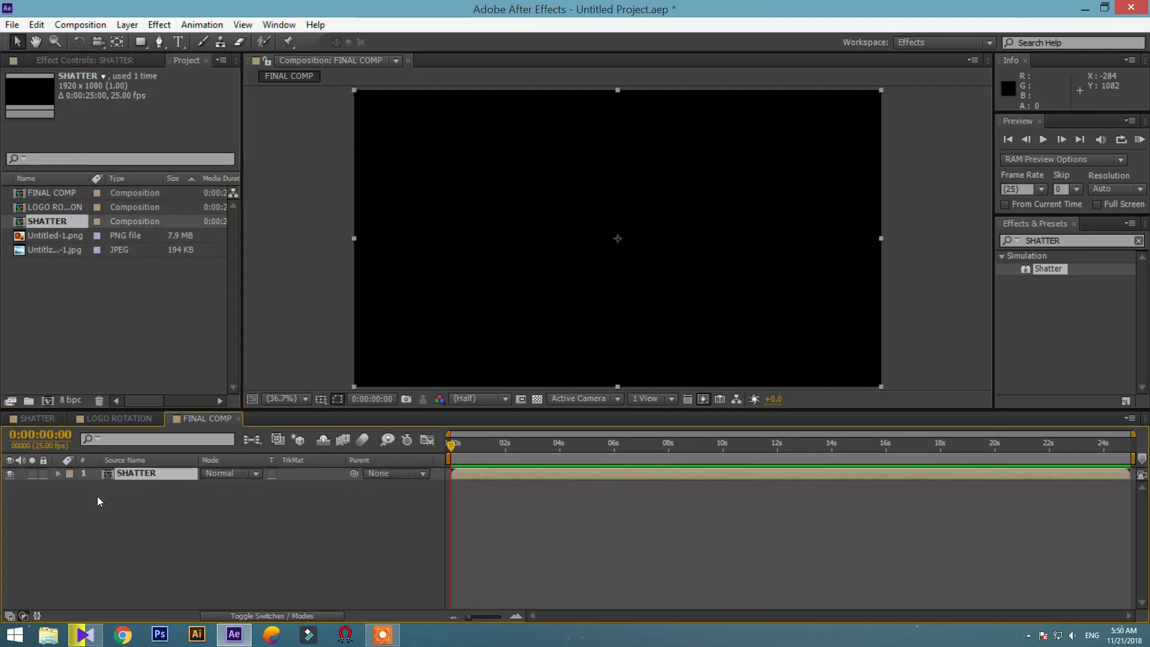
left_click_drag(47, 206, 127, 512)
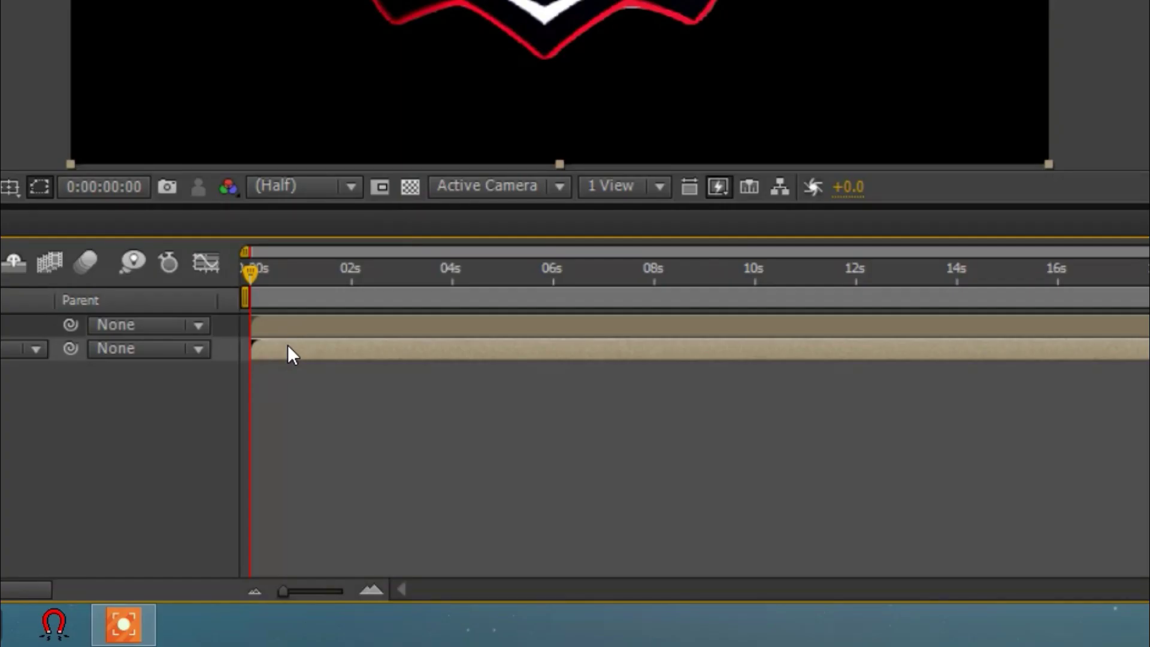
left_click_drag(471, 487, 703, 492)
left_click_drag(716, 359, 793, 363)
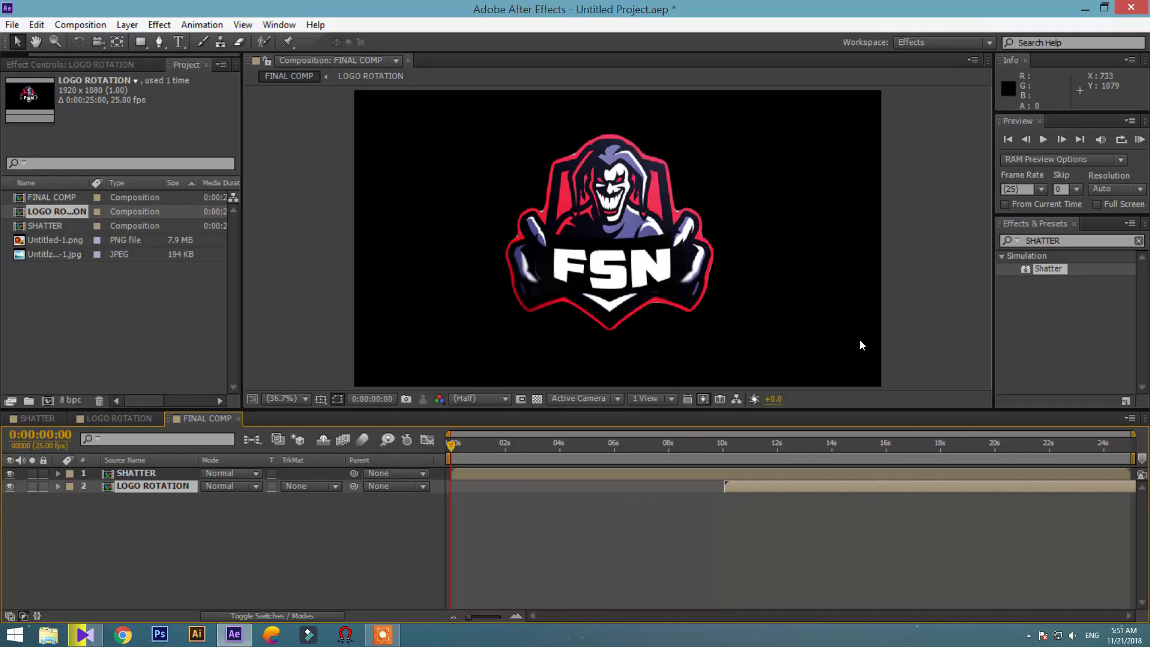
Preview FINAL COMP from the start and scrub back through the first five seconds of the shatter animation
left_click(1044, 139)
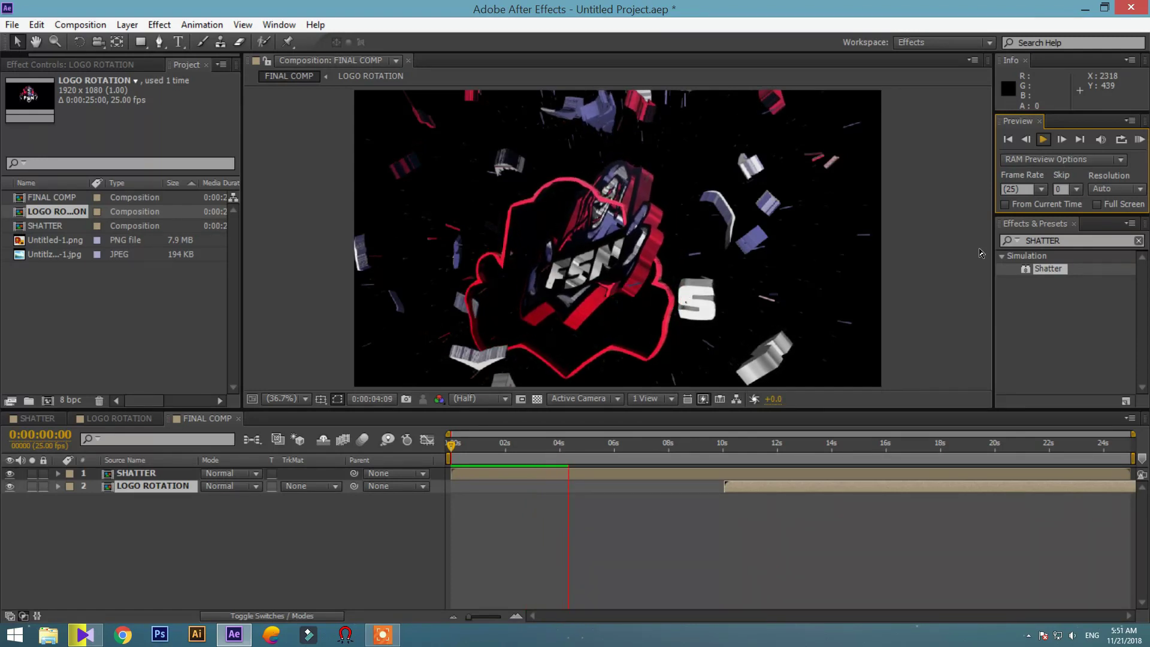
left_click(593, 443)
left_click_drag(597, 442, 556, 457)
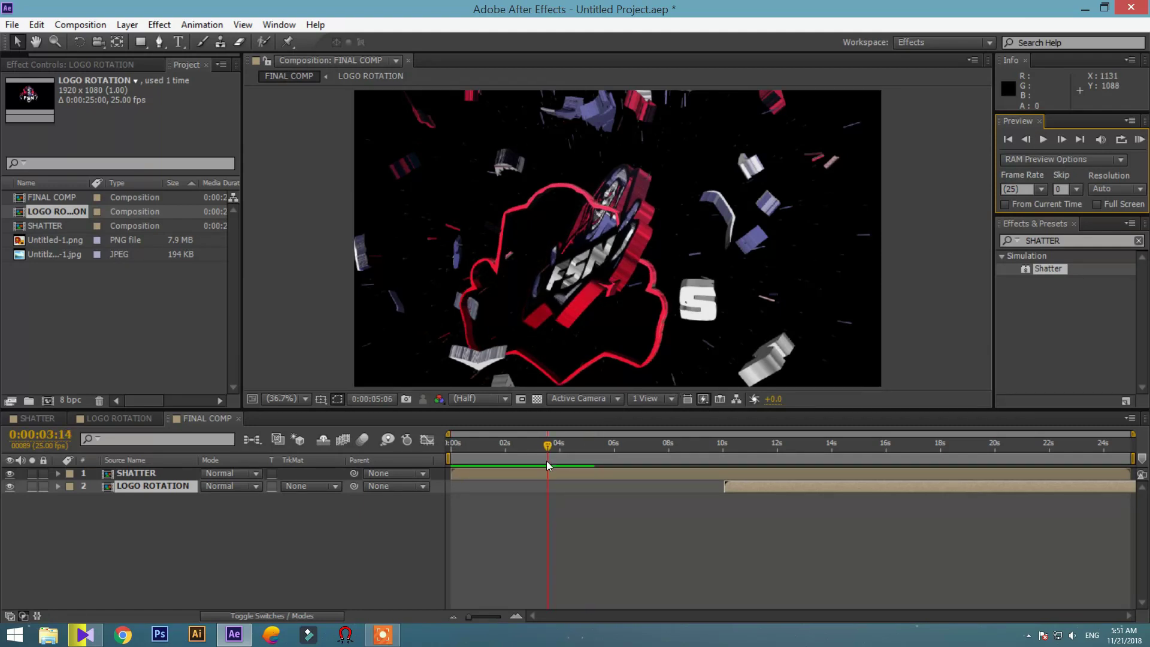
Enable time remapping on the SHATTER layer and add a Time Remap keyframe at 0:00:10:01
left_click(151, 474)
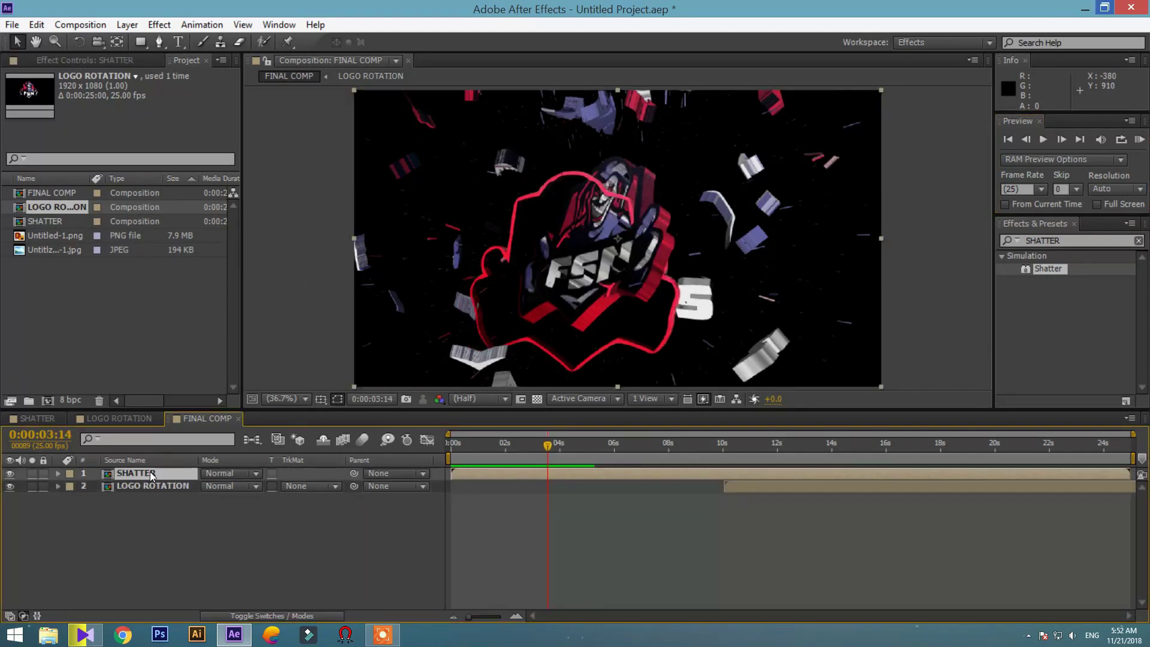
right_click(152, 477)
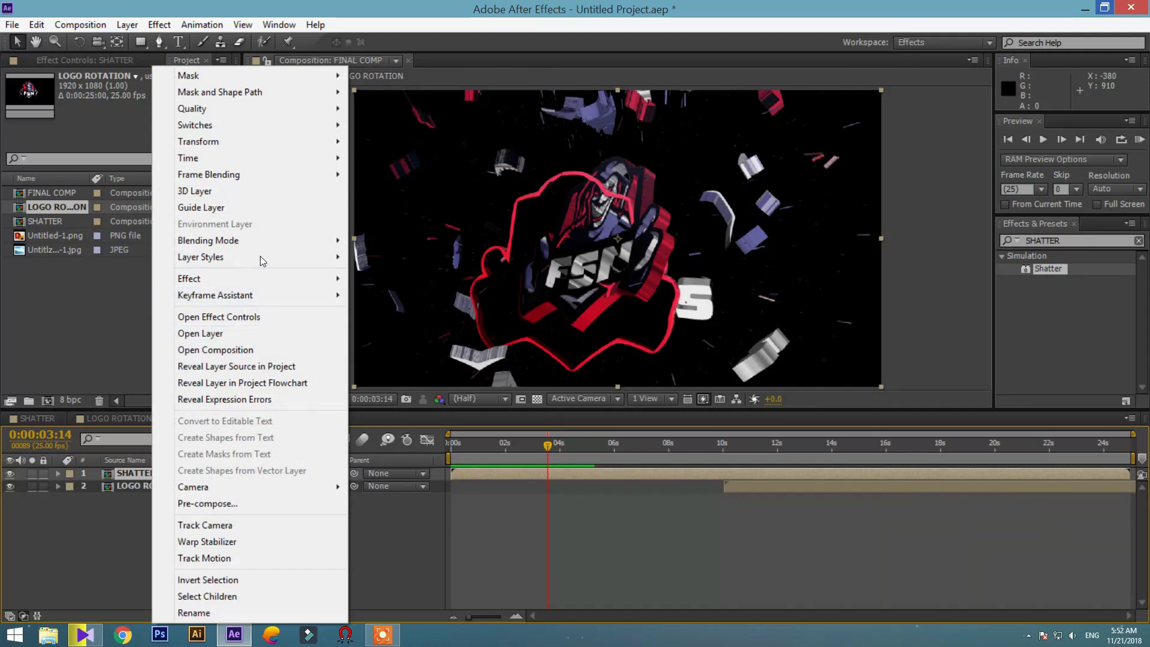
mouse_move(266, 160)
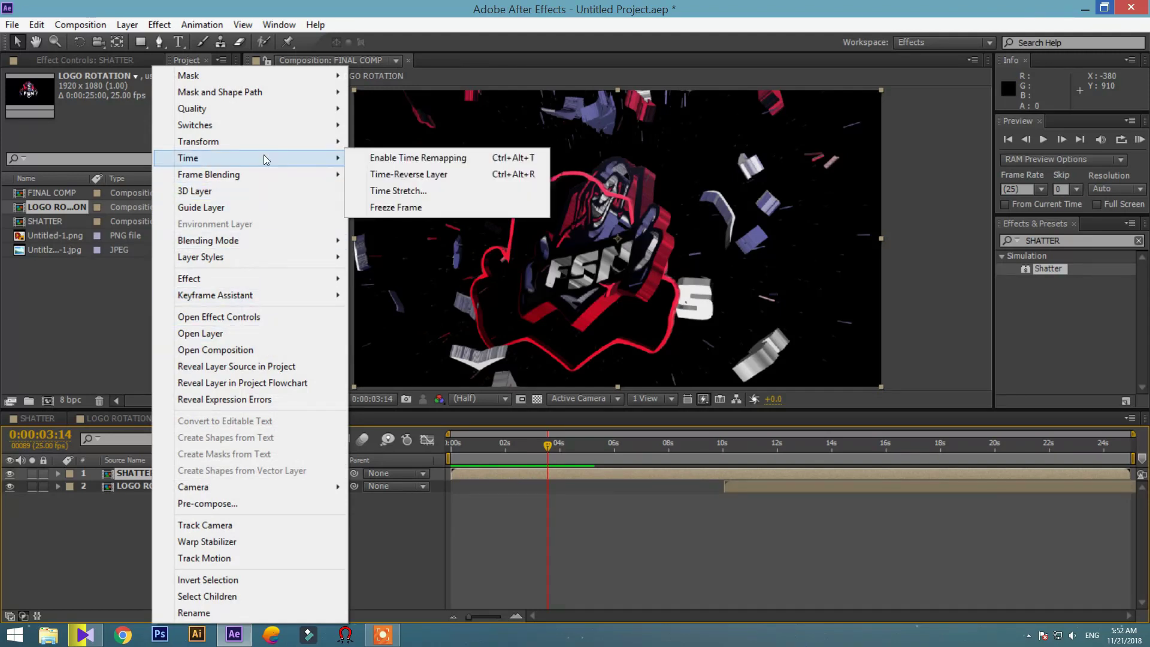
left_click(437, 159)
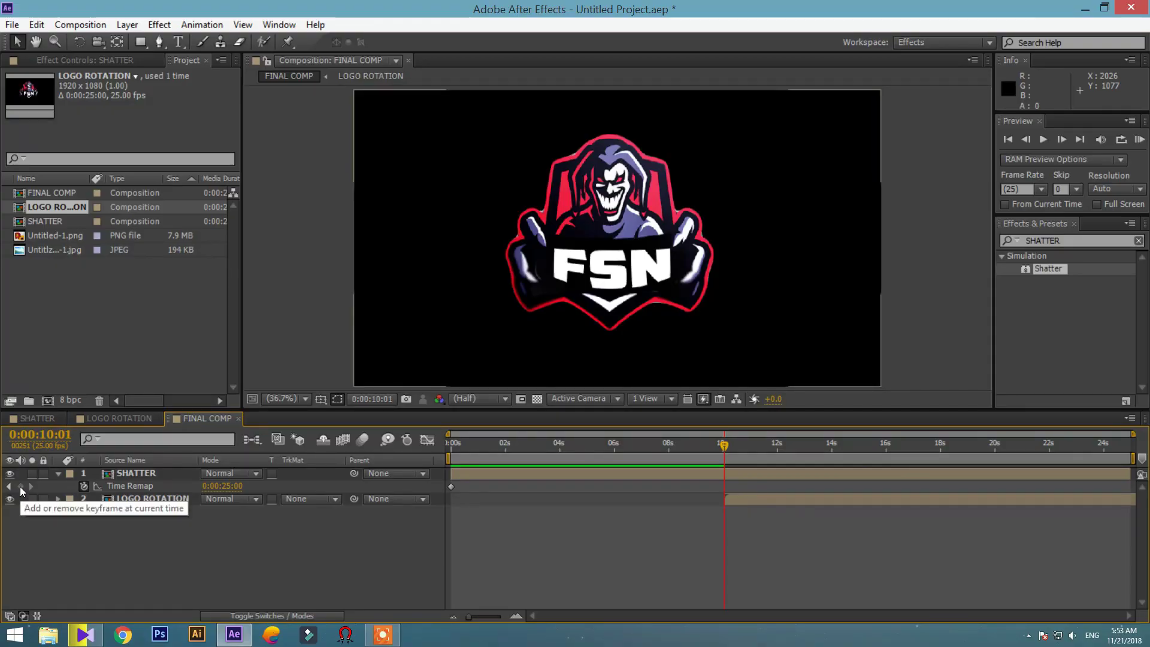
left_click(21, 486)
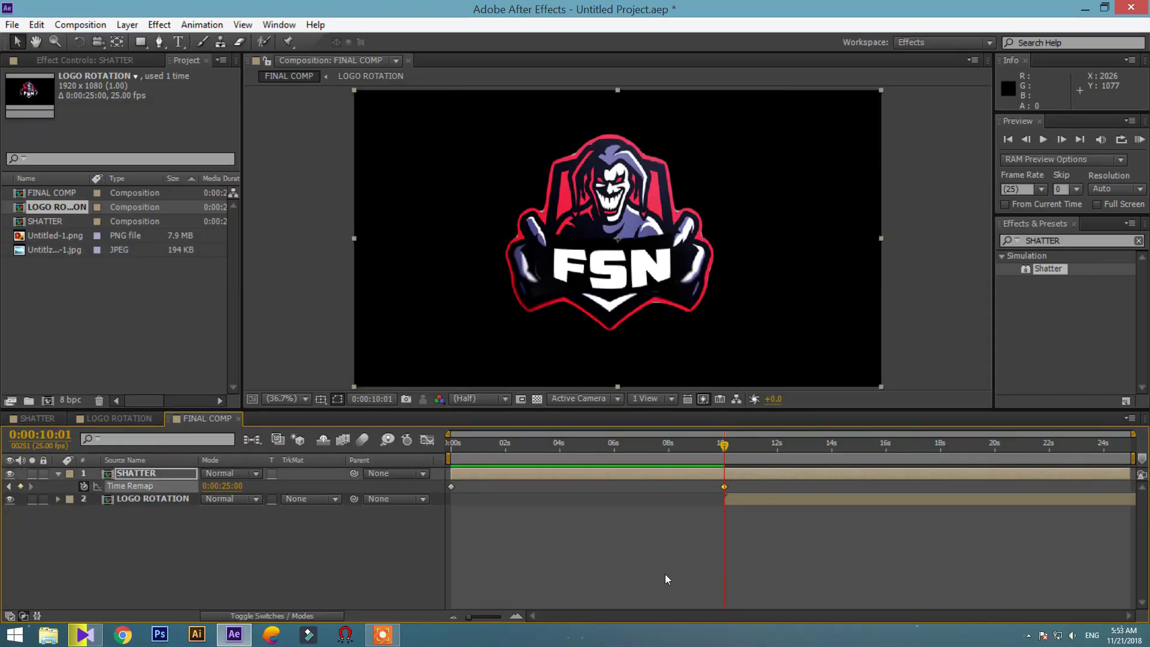
Swap SHATTER's two Time Remap keyframes between the composition start and 0:00:10:01 so the shatter plays in reverse
left_click_drag(723, 488, 701, 487)
left_click(451, 487)
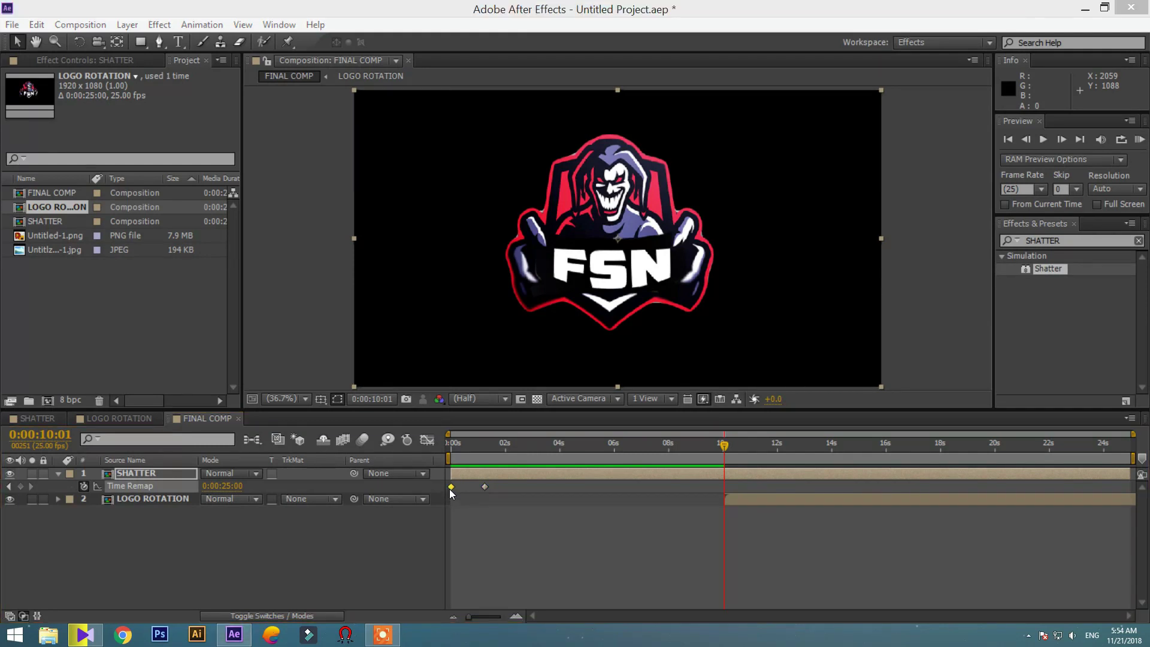
left_click_drag(451, 488, 724, 496)
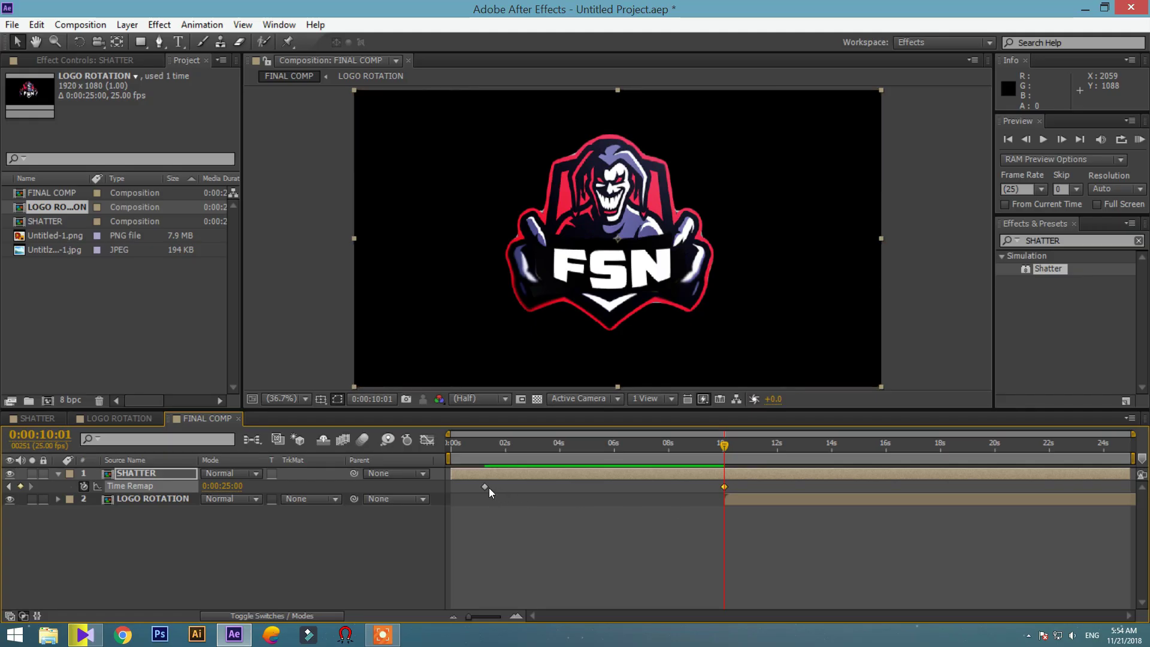
left_click_drag(456, 488, 455, 491)
Move SHATTER's second Time Remap keyframe and the start of the LOGO ROTATION layer to 0:00:10:00
left_click_drag(470, 617, 503, 632)
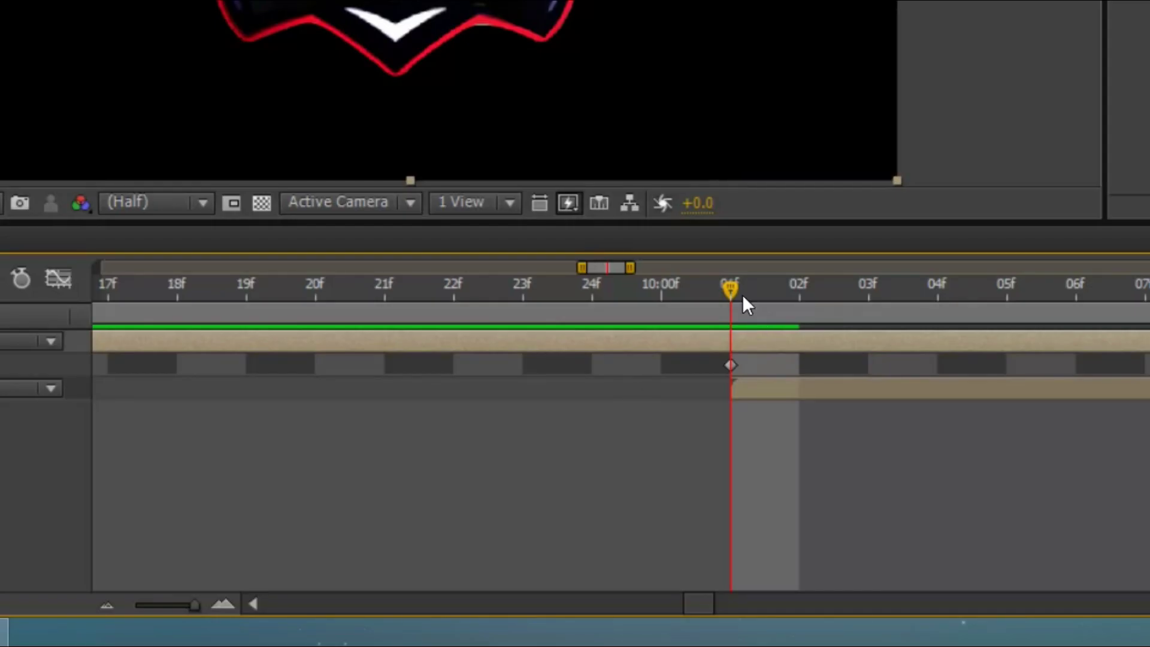
left_click(687, 292)
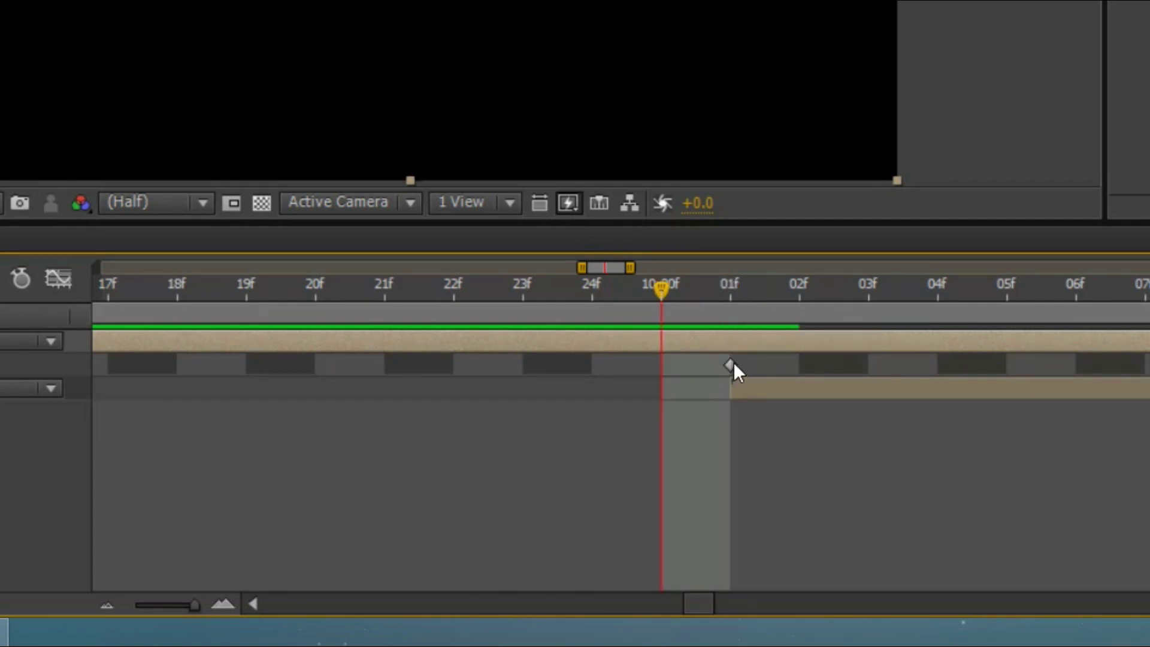
left_click_drag(762, 383, 702, 378)
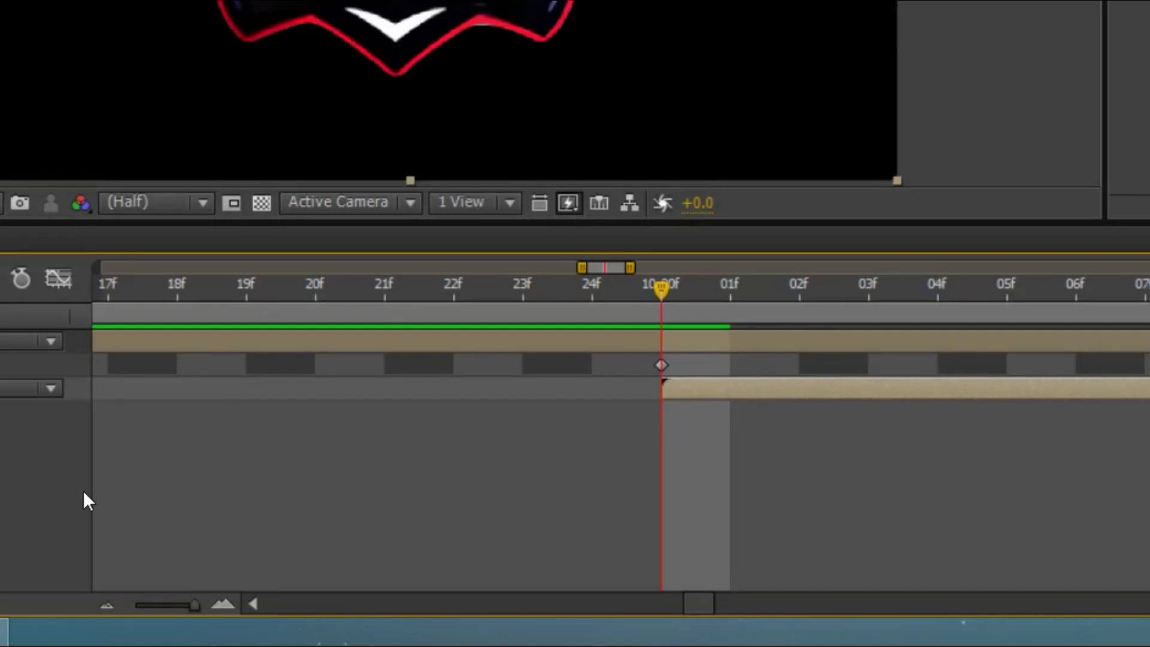
left_click_drag(195, 604, 137, 605)
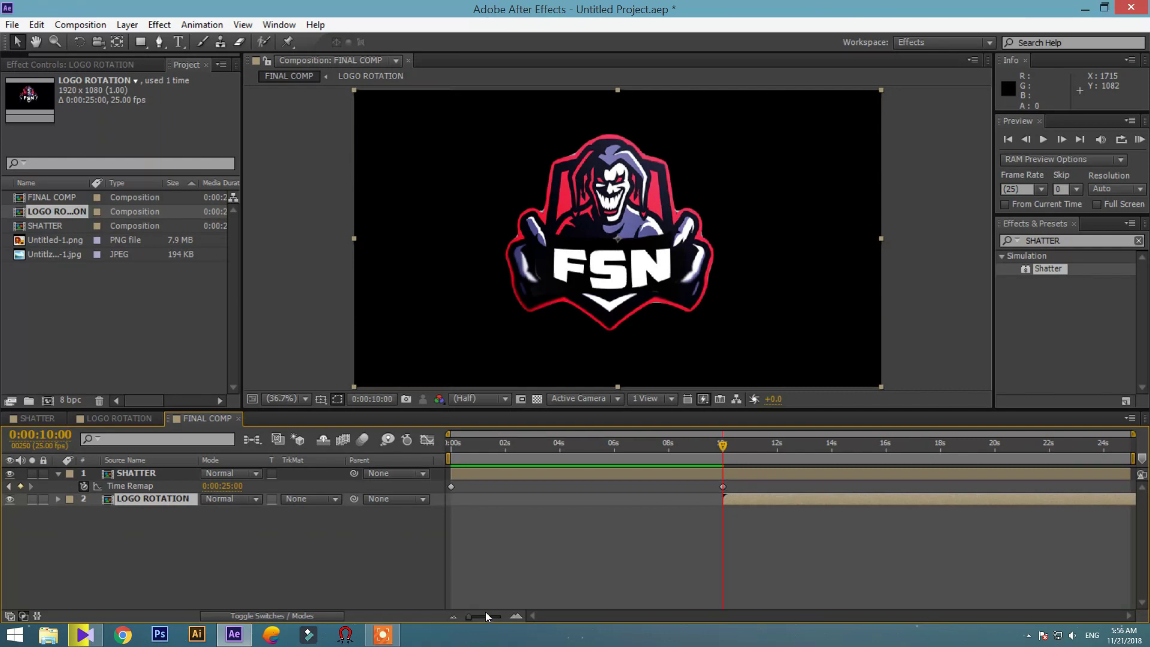
Move SHATTER's second Time Remap keyframe and the start of LOGO ROTATION to 0:00:09:24, and trim the end of SHATTER there
left_click_drag(489, 614, 572, 617)
left_click_drag(790, 447, 753, 445)
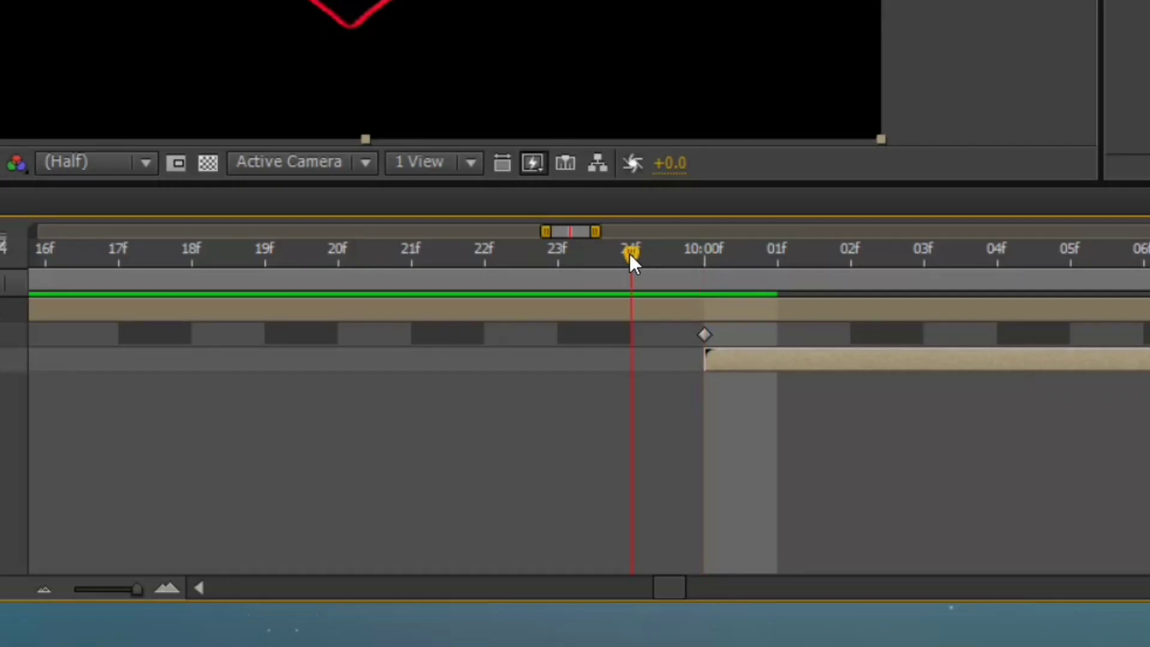
left_click_drag(704, 334, 632, 334)
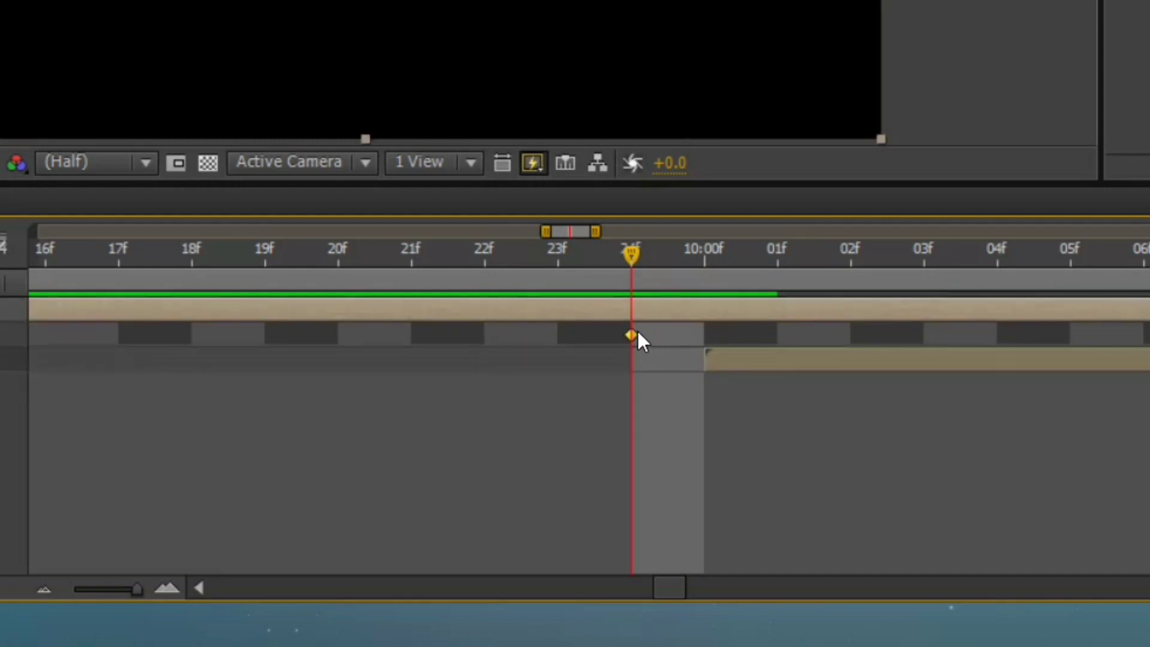
left_click(730, 357)
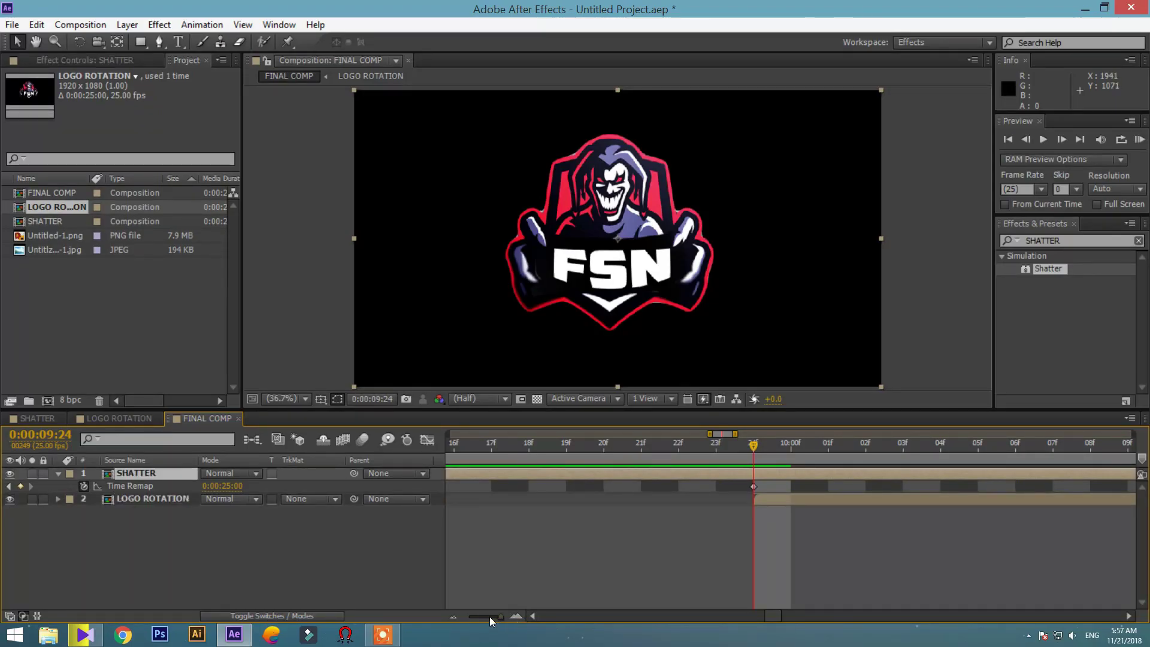
left_click_drag(490, 616, 455, 616)
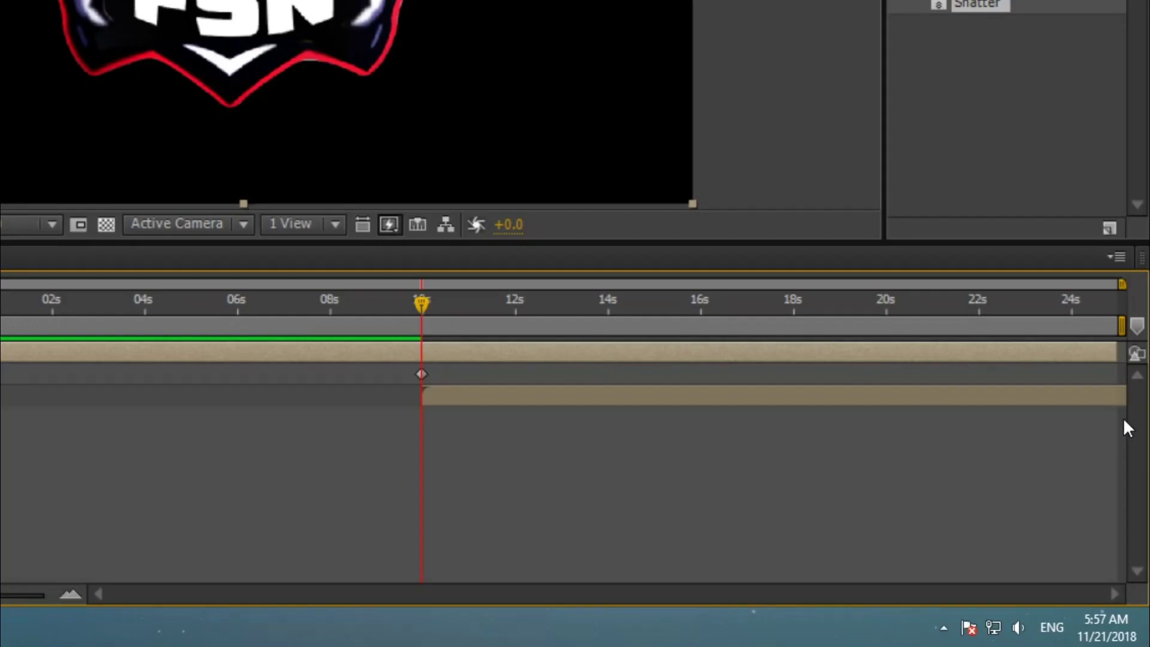
left_click_drag(1129, 474, 876, 480)
left_click_drag(683, 362, 422, 363)
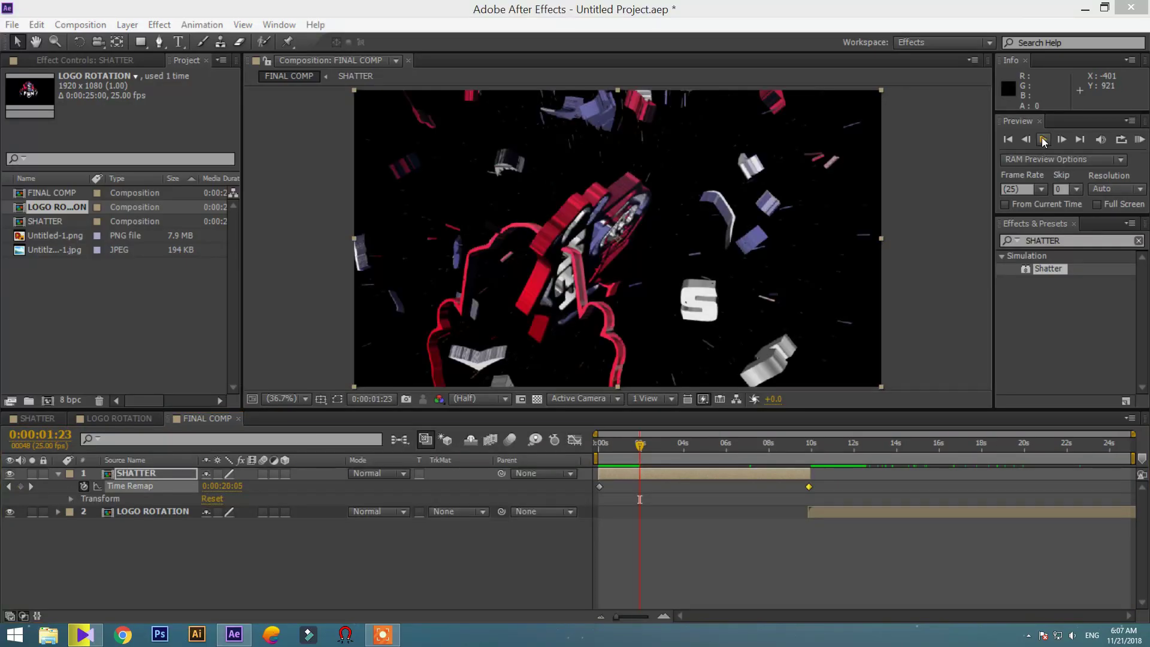
Preview FINAL COMP from the start and from 0:00:11:24 up to about 20 seconds, and scrub back through the shatter animation
left_click(1043, 139)
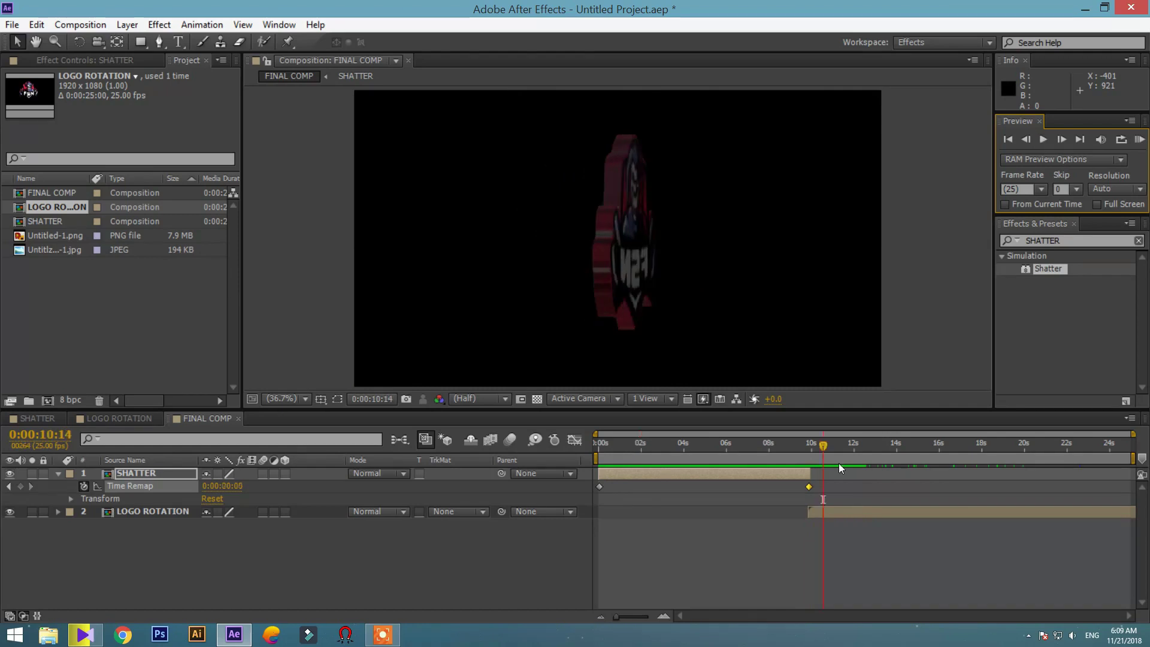
left_click(899, 567)
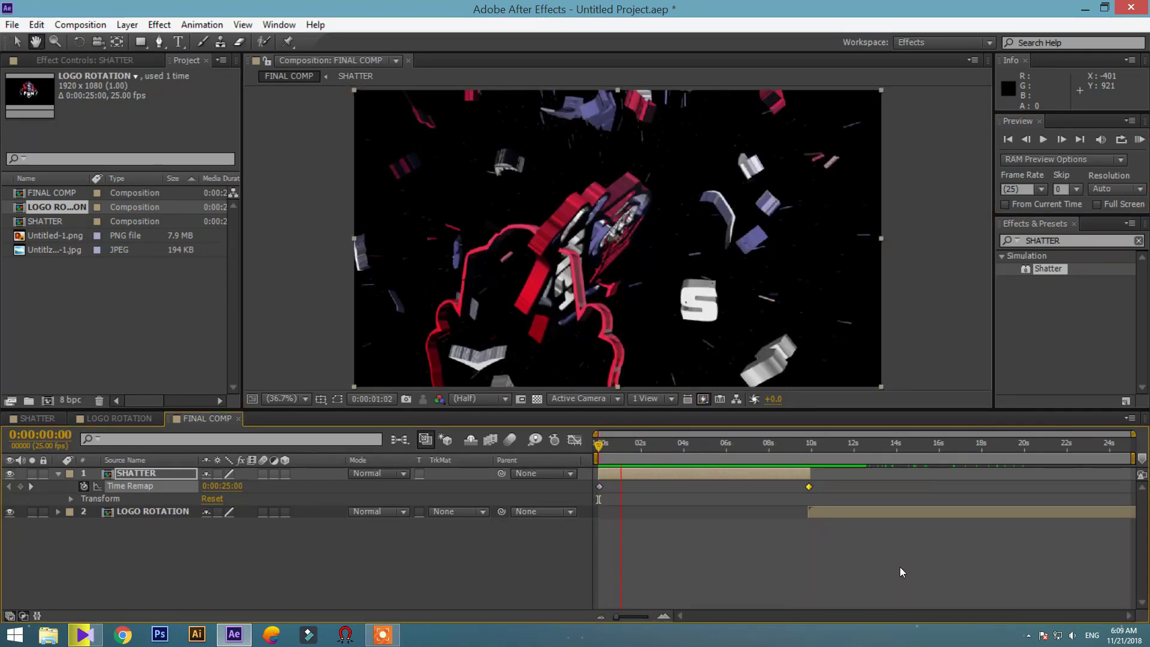
key("space")
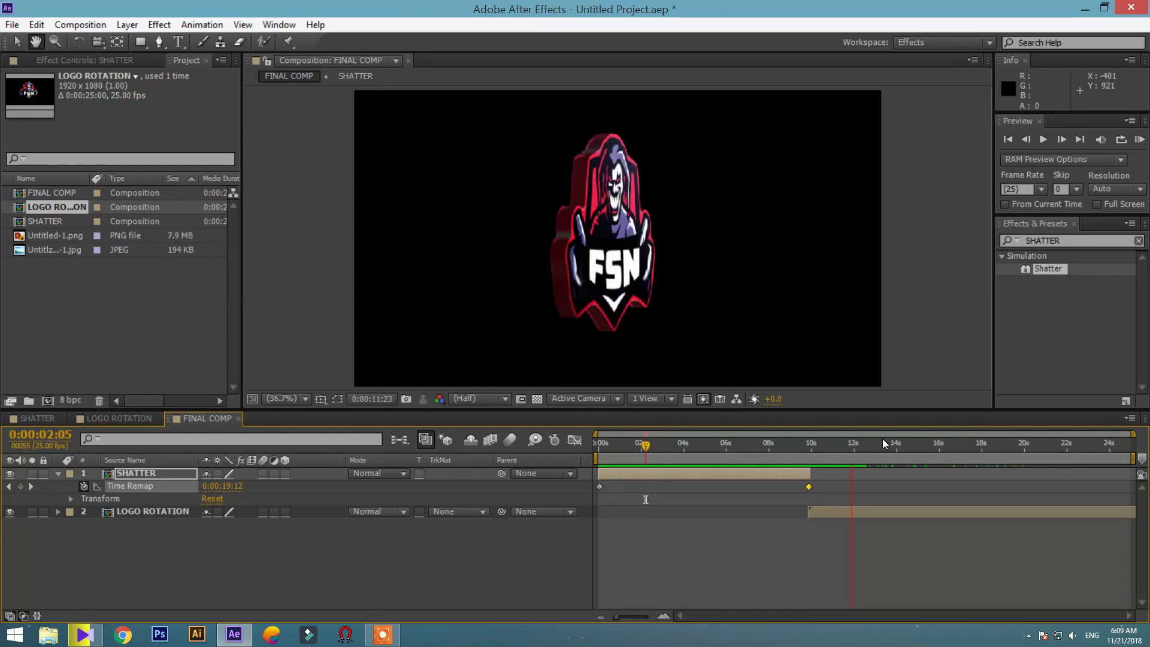
key("space")
left_click_drag(860, 449, 638, 490)
left_click(854, 445)
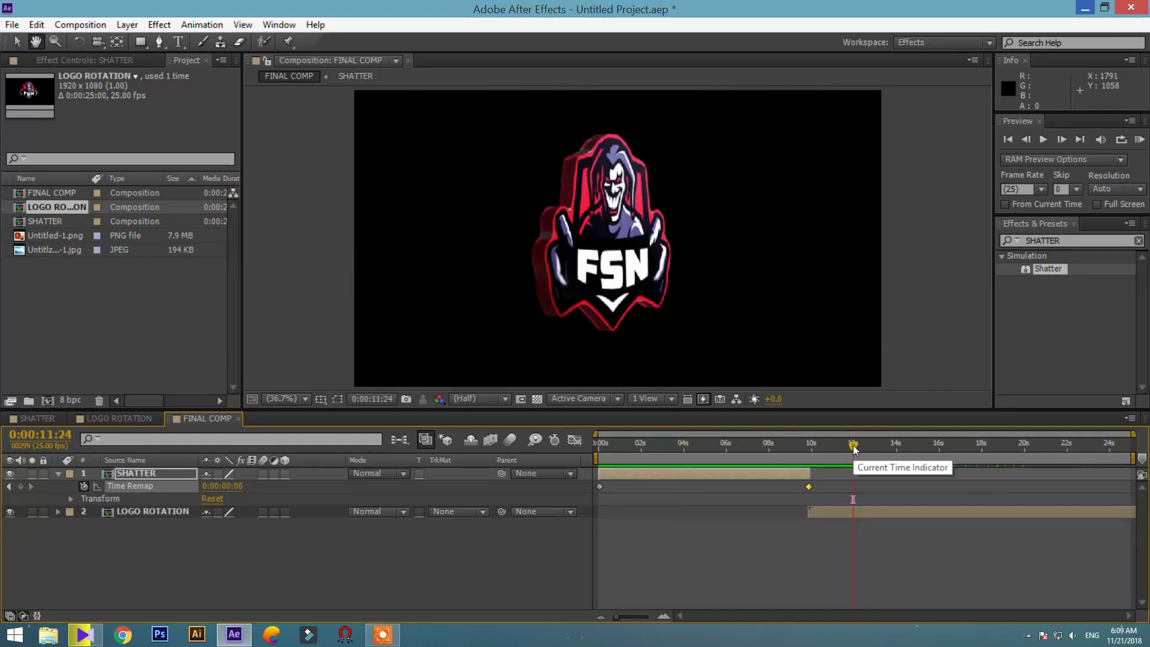
key("space")
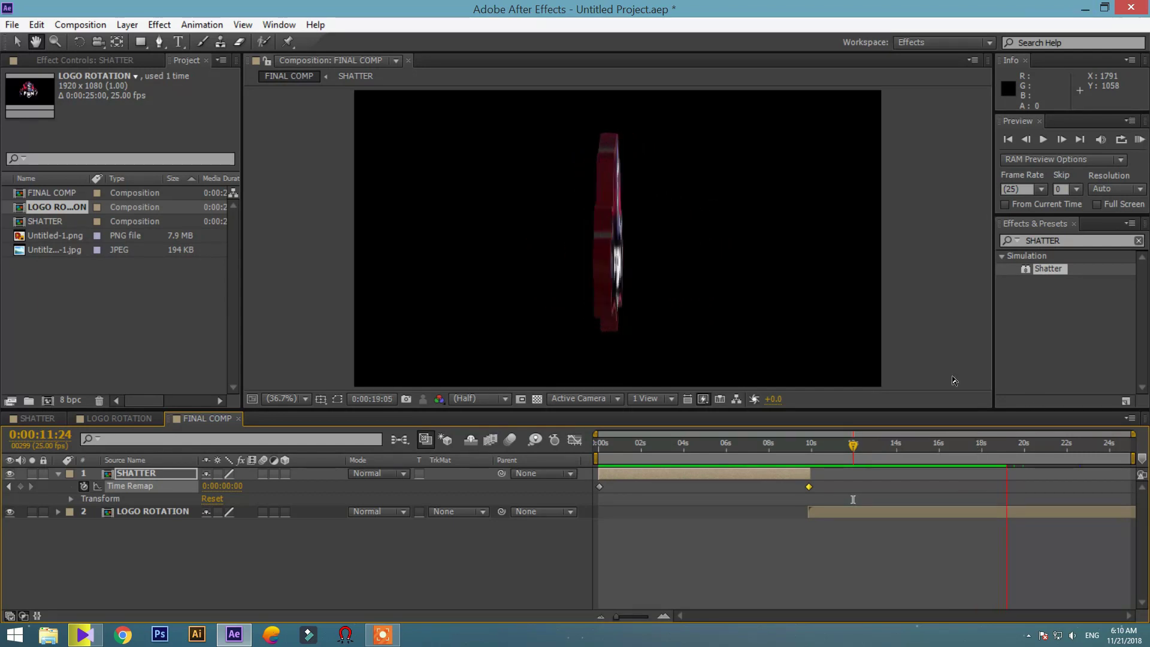
key("space")
key("space")
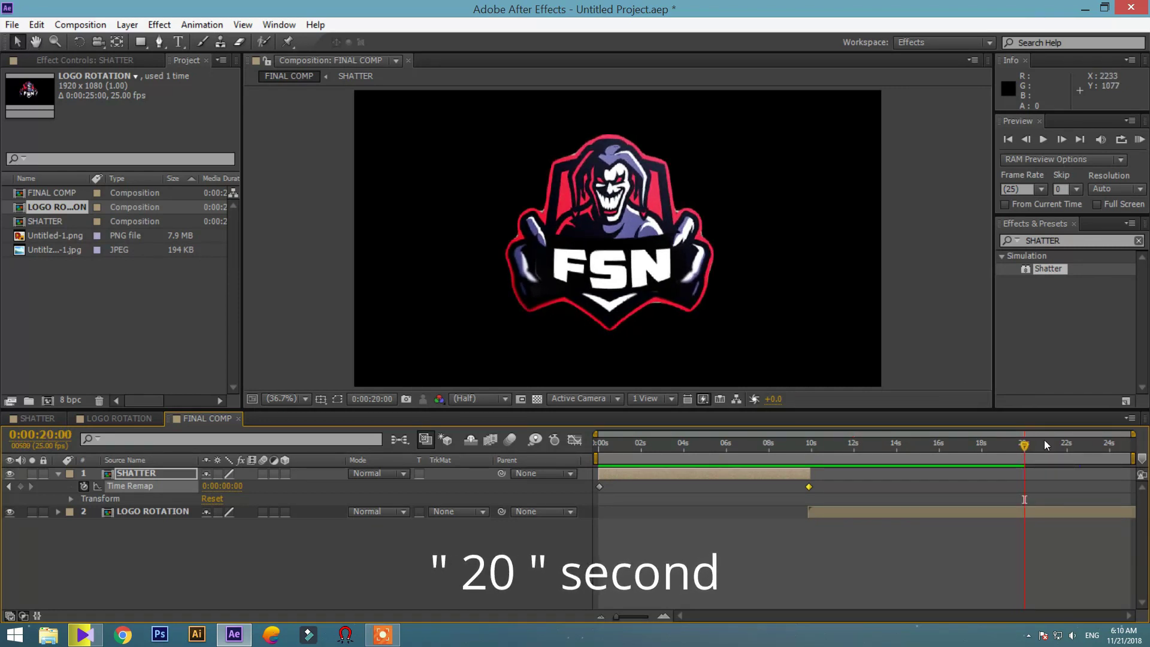
left_click_drag(1027, 446, 819, 484)
left_click_drag(689, 494, 776, 517)
Duplicate the LOGO ROTATION layer in FINAL COMP
left_click(832, 511)
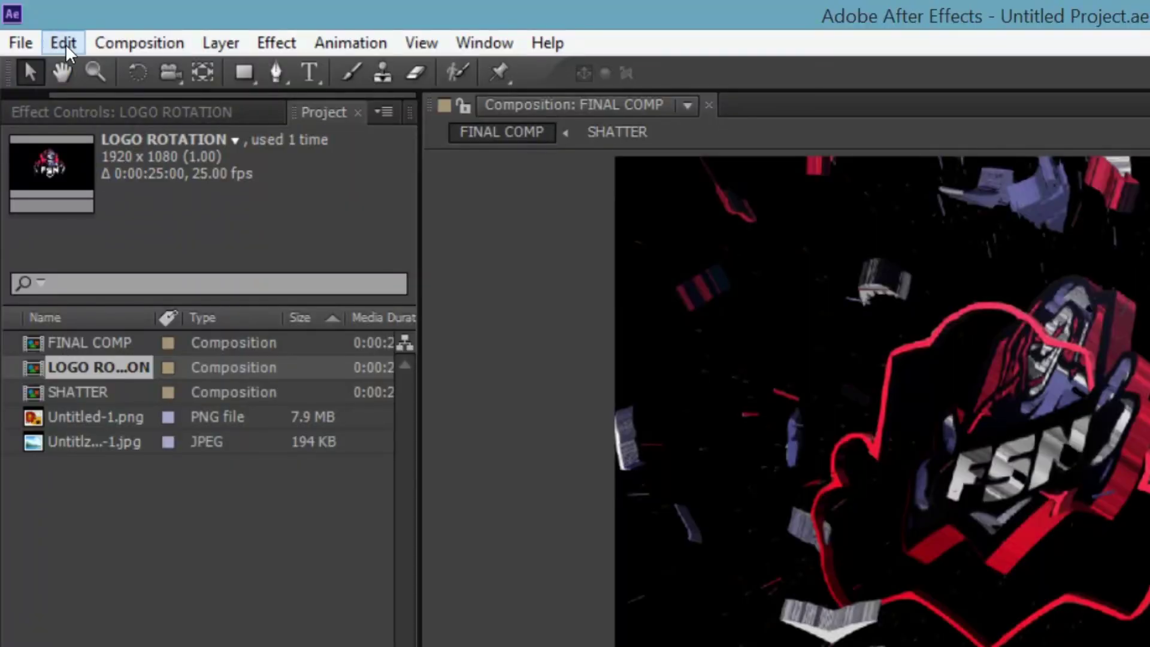
left_click(65, 44)
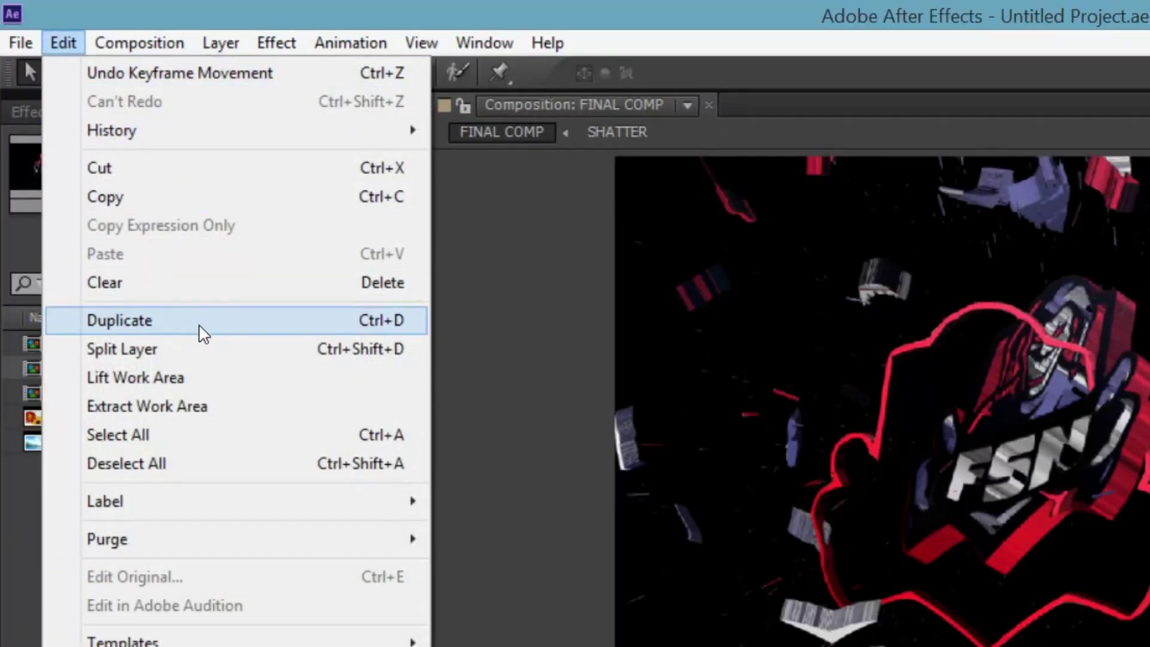
left_click(261, 322)
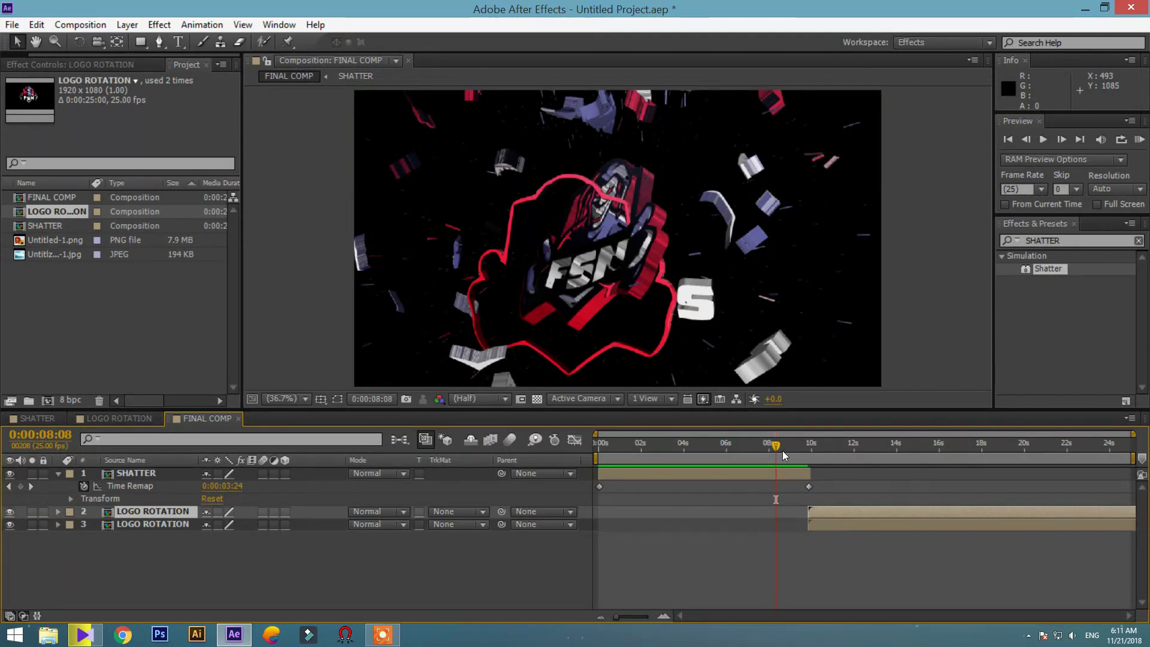
Flip the upper LOGO ROTATION copy vertically in the composition view, working at 0:00:20:03
left_click_drag(775, 450, 1026, 486)
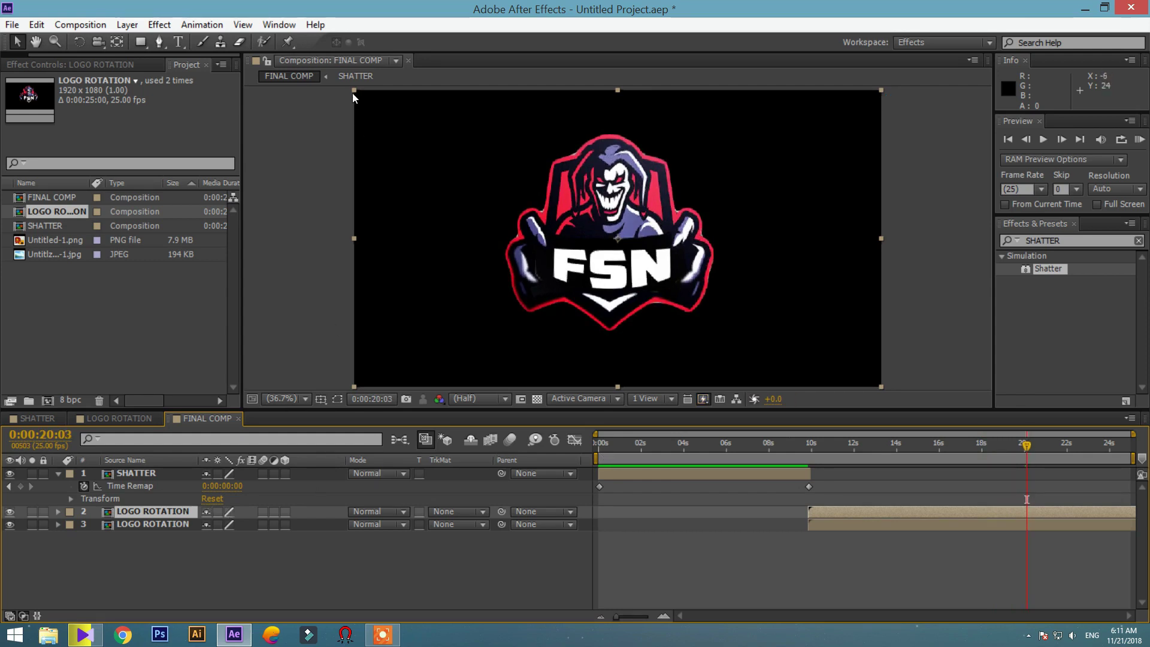
left_click_drag(354, 88, 356, 386)
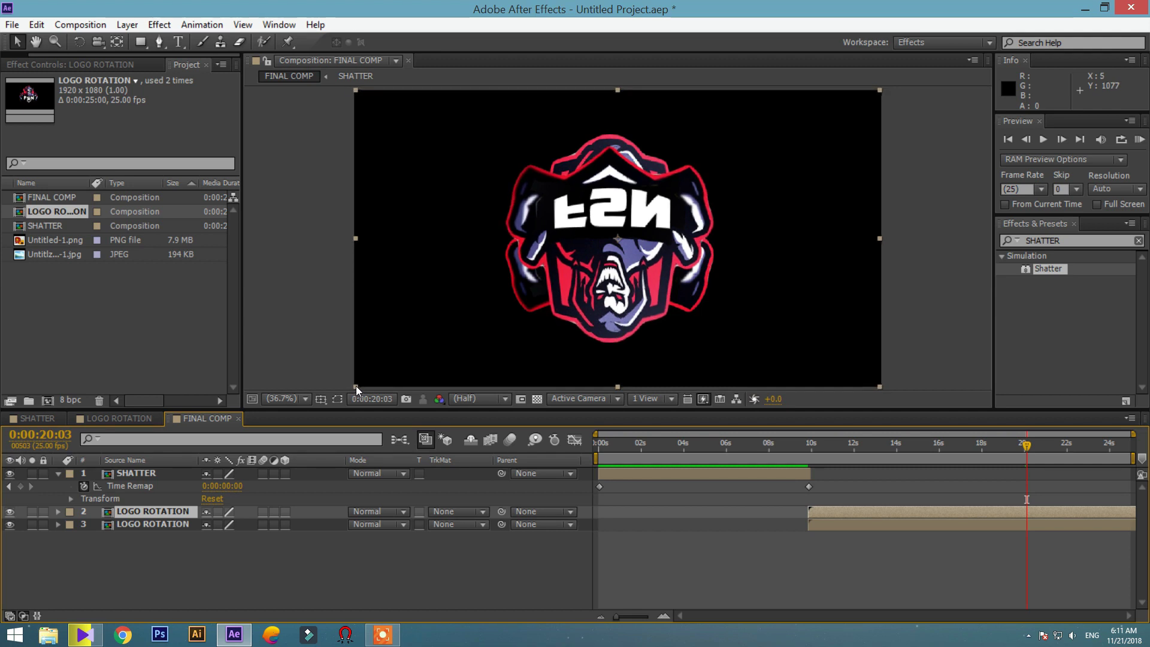
left_click(355, 385)
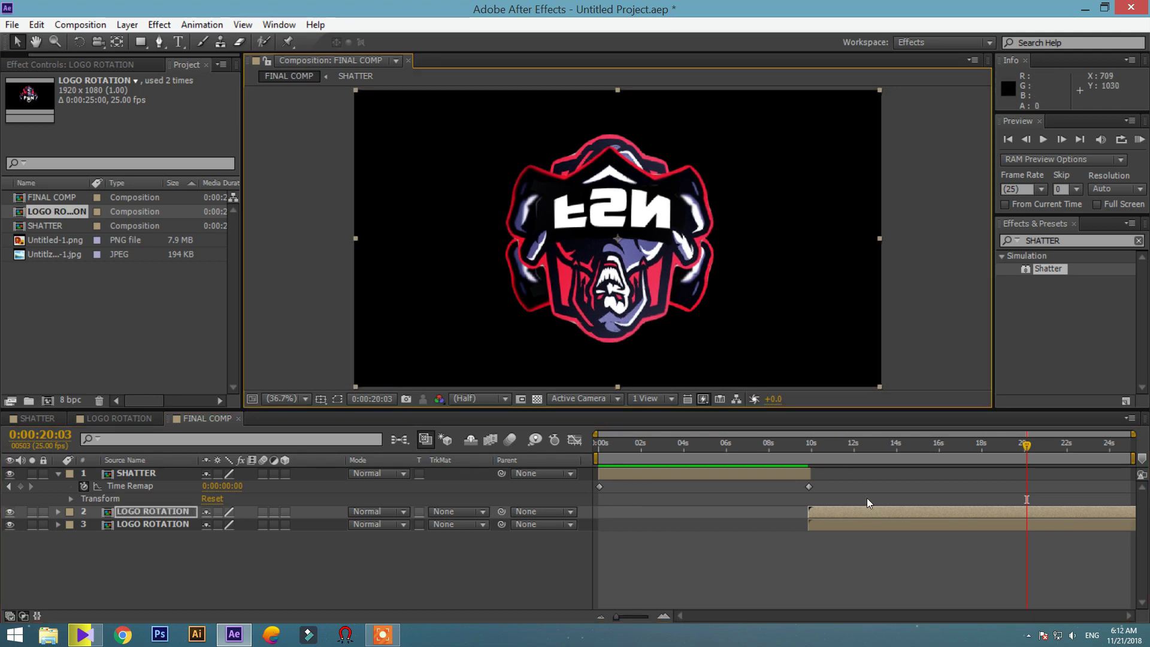
Move the flipped LOGO ROTATION copy straight down until its tip meets the upright logo's lower tip as a mirrored reflection
left_click_drag(1027, 445, 910, 461)
left_click(883, 509)
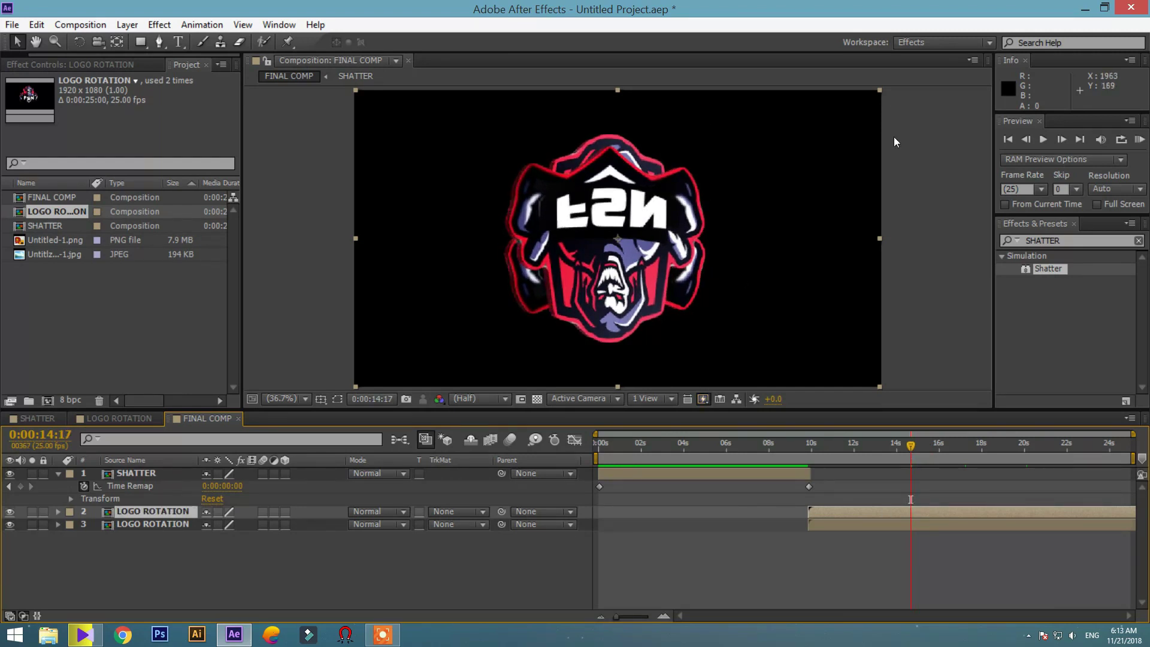
left_click_drag(711, 131, 751, 314)
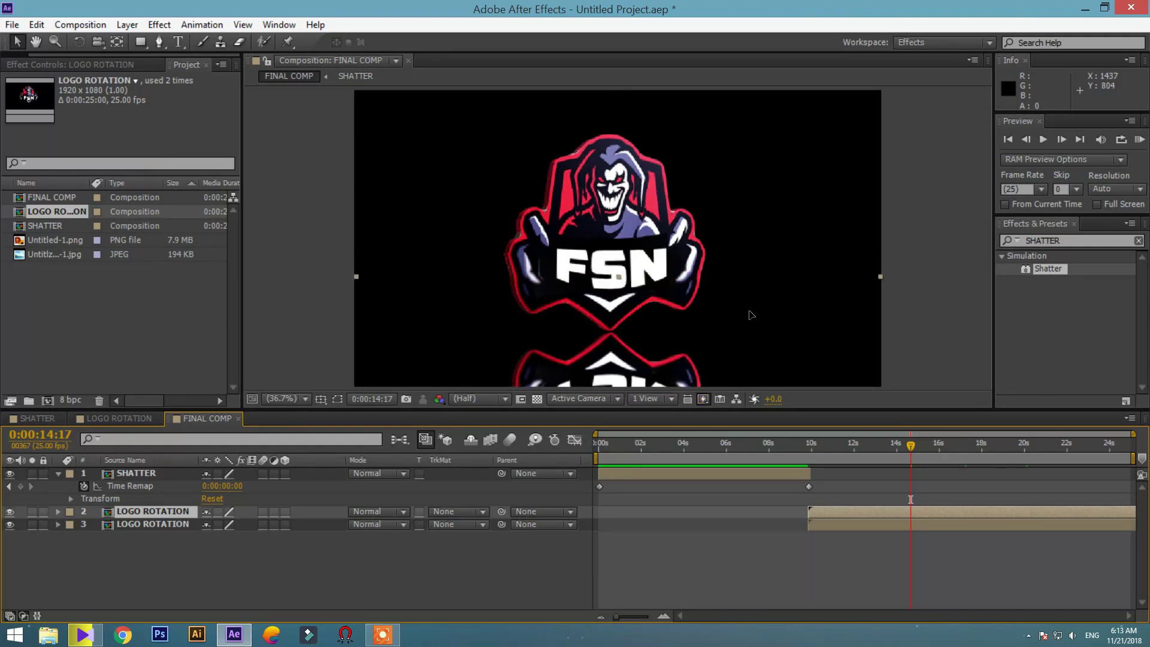
left_click_drag(752, 313, 749, 314)
Preview the reassembling shatter and the spinning logo with its reflection, replaying from 0:00:05:10 to about 0:00:14:19
left_click_drag(910, 448, 803, 445)
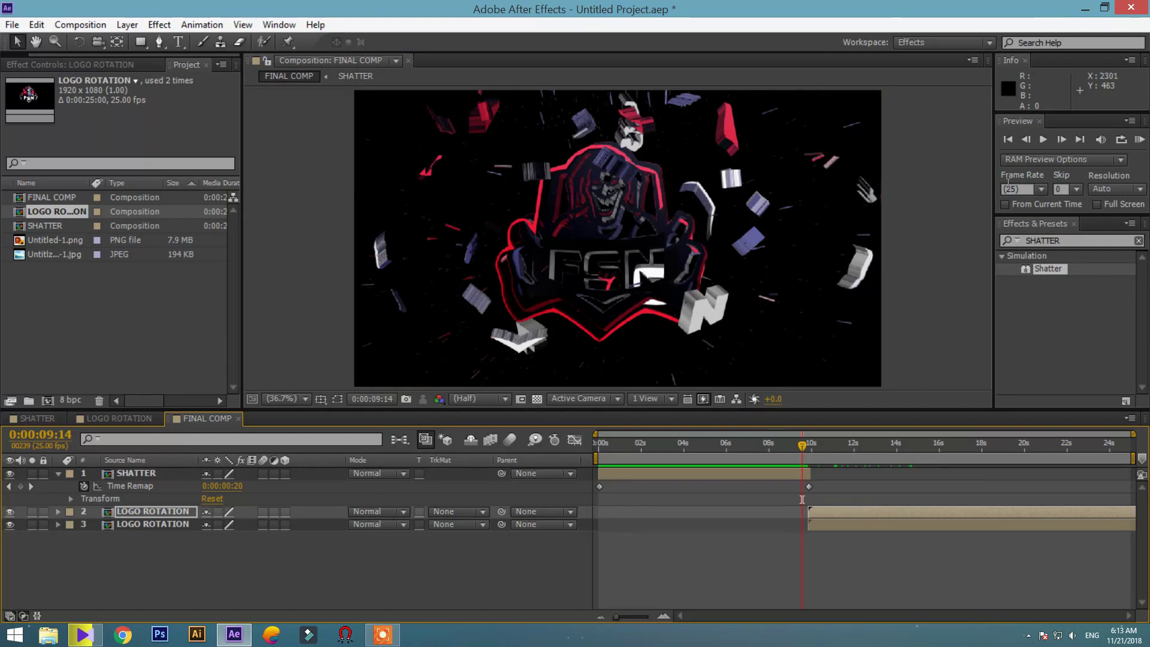
key("space")
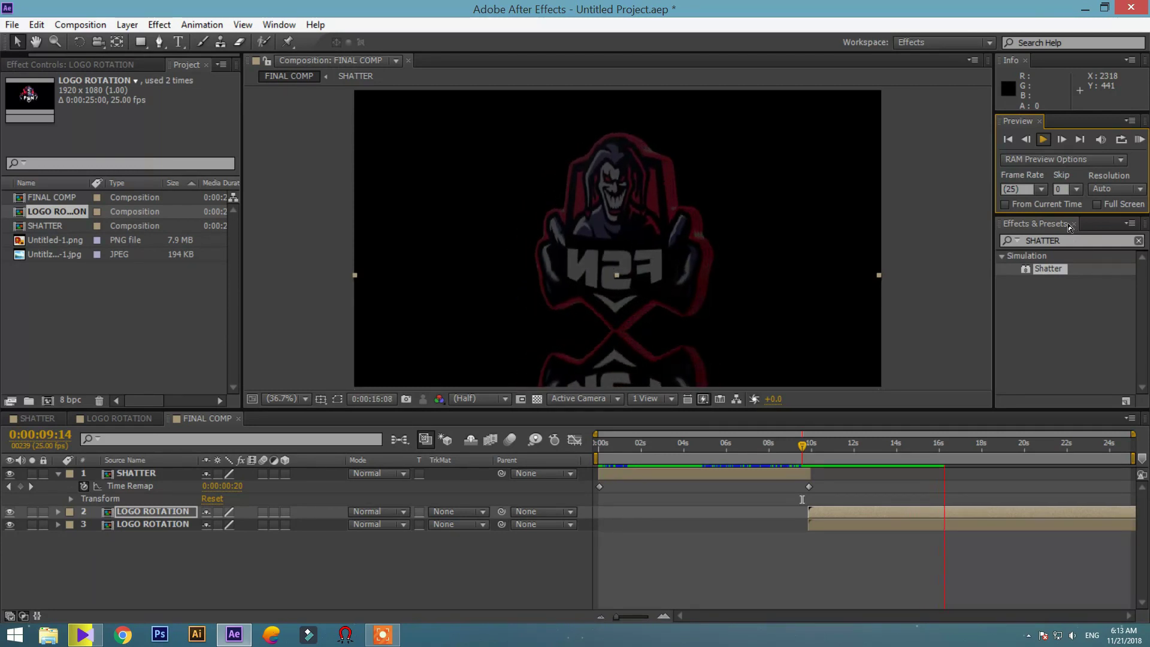
left_click(1048, 142)
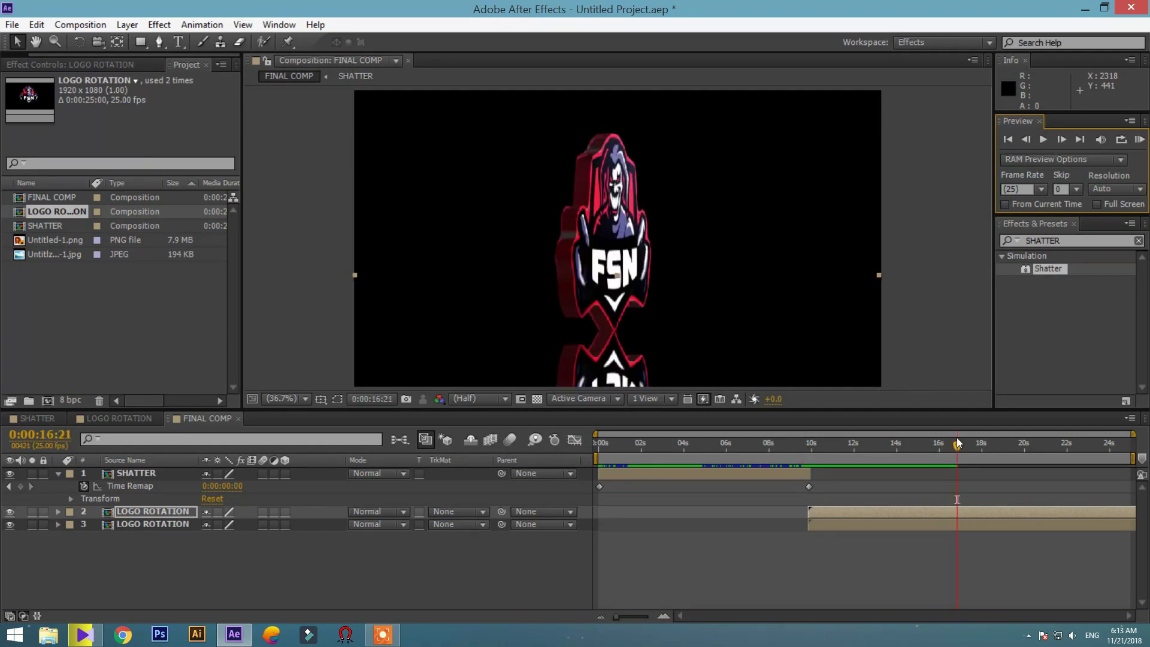
left_click_drag(959, 445, 714, 474)
key("space")
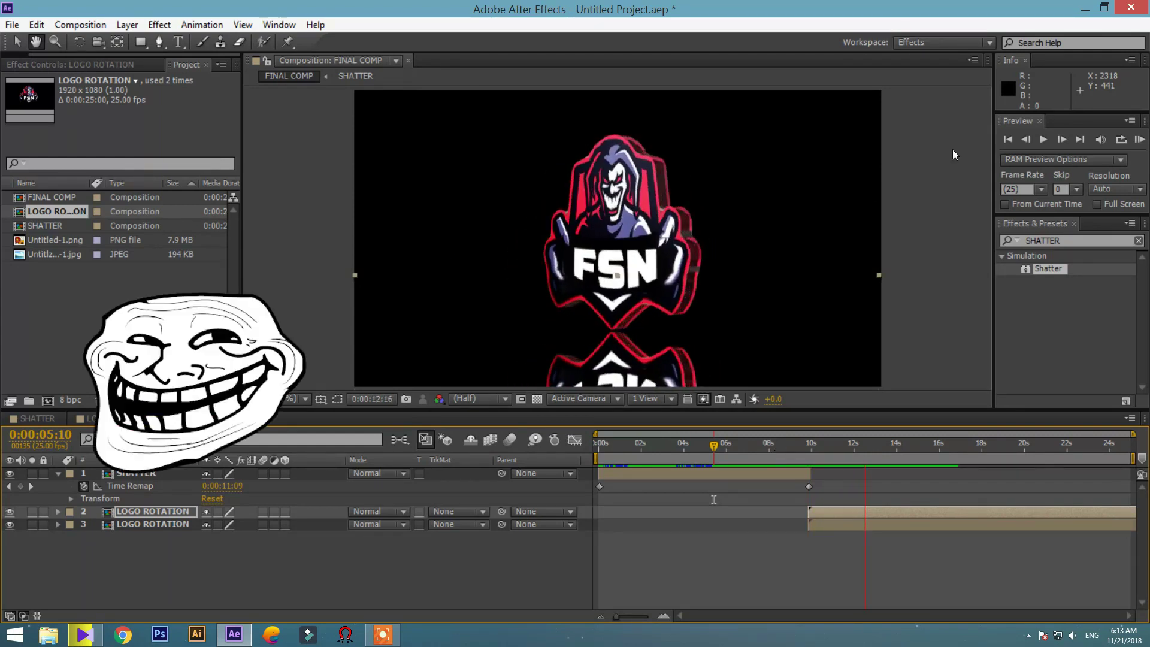
left_click(1043, 140)
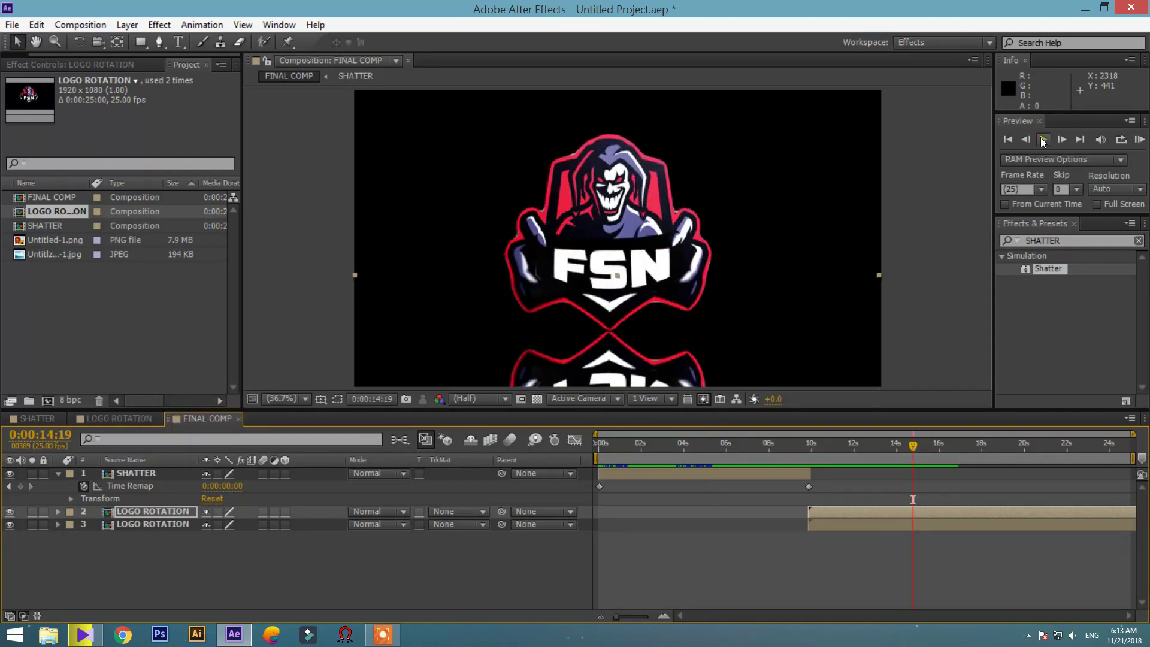
Lower the opacity of the flipped LOGO ROTATION layer to 22%, judging the reflection around 0:00:13:17
left_click_drag(914, 446, 677, 448)
key("h")
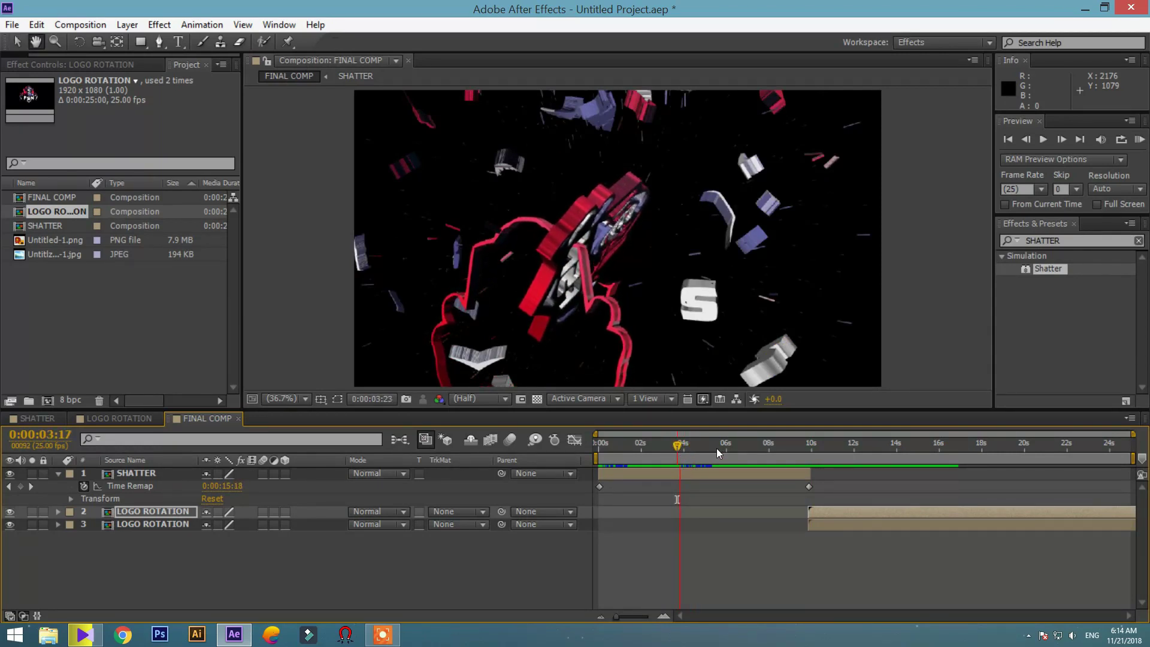
key("v")
left_click_drag(677, 449, 889, 450)
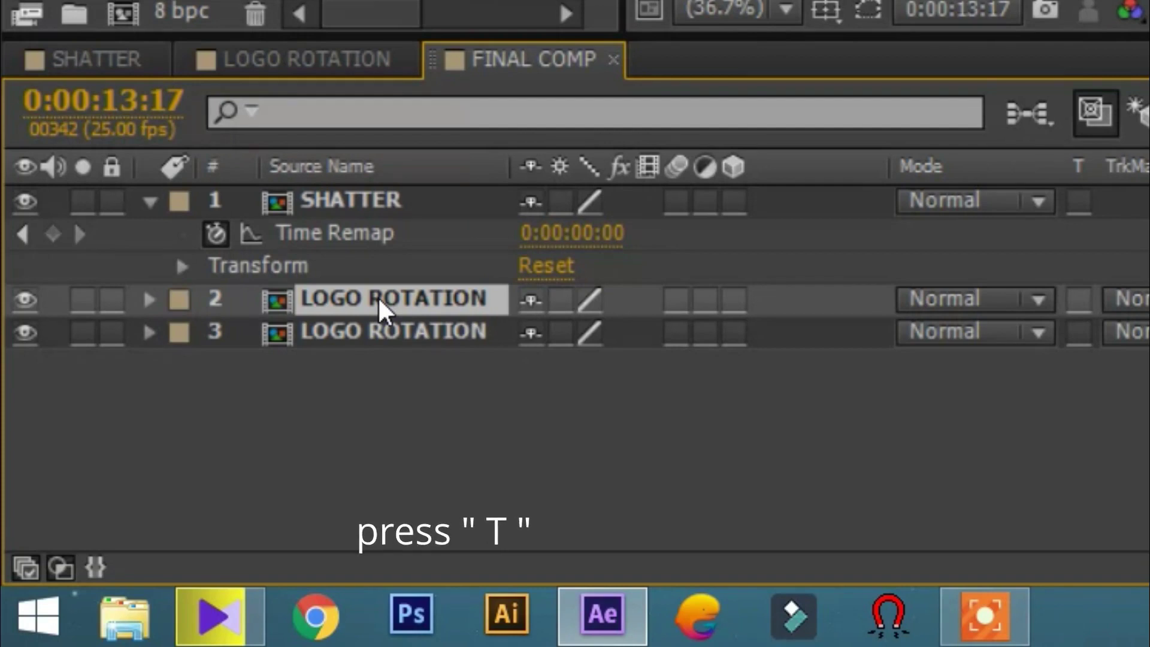
key("t")
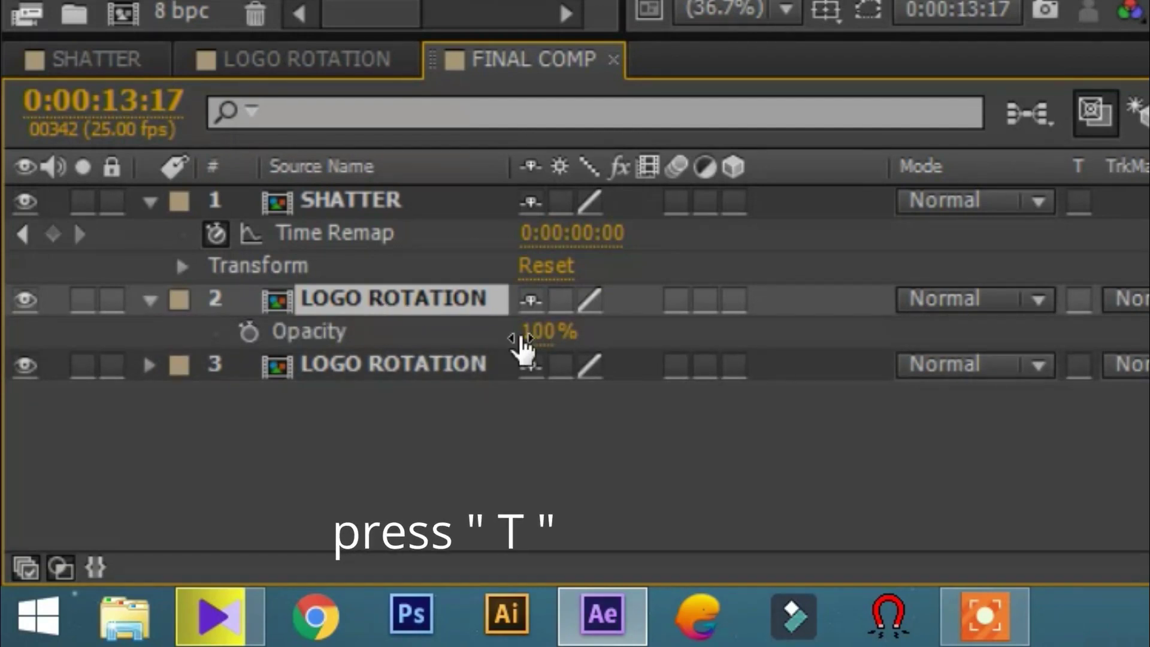
left_click_drag(514, 332, 413, 367)
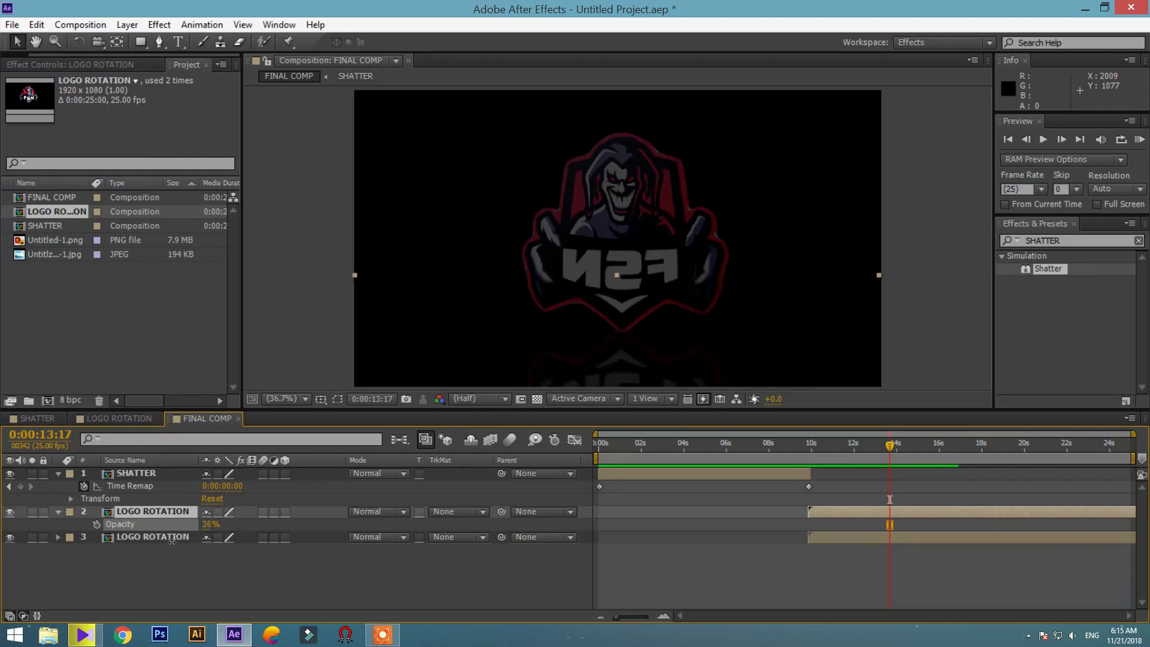
left_click_drag(172, 542, 176, 543)
Preview the spinning logo with its faded reflection from 0:00:12:08, then replay the handover from 0:00:09:20
left_click_drag(891, 448, 857, 454)
left_click_drag(858, 457, 861, 458)
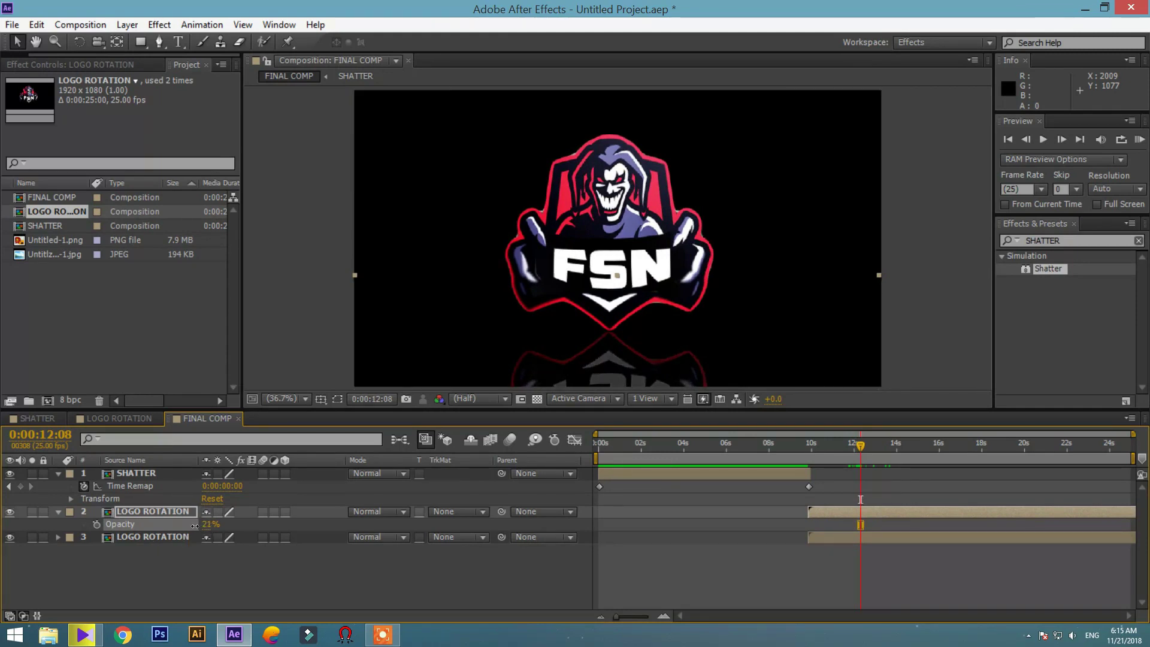
key("space")
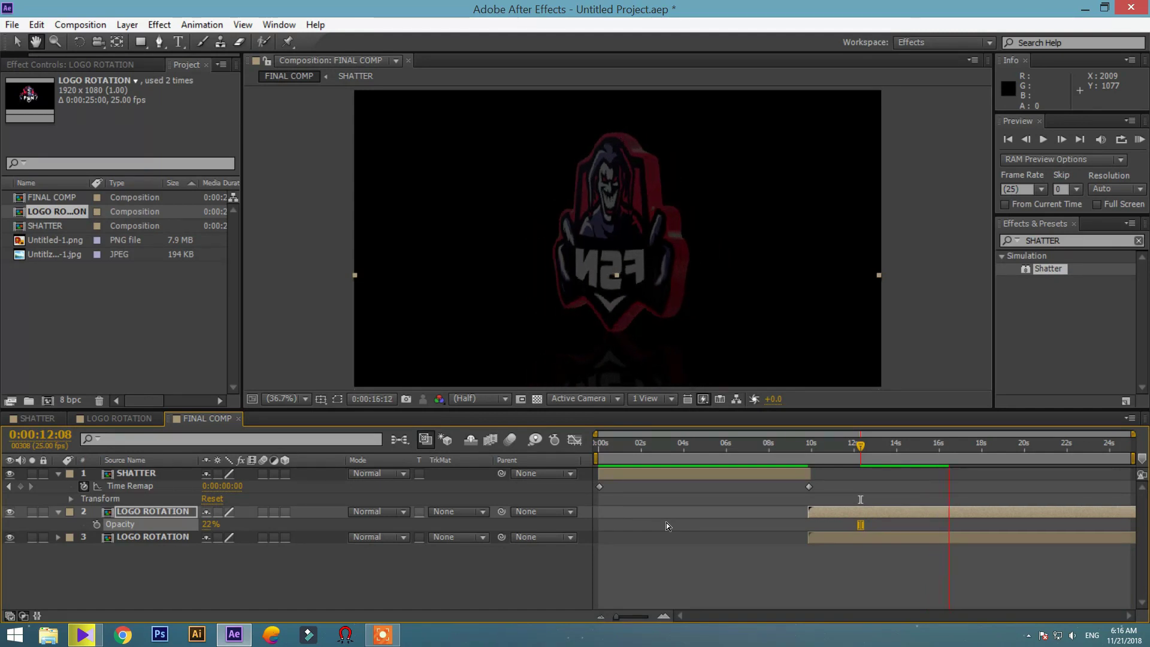
key("space")
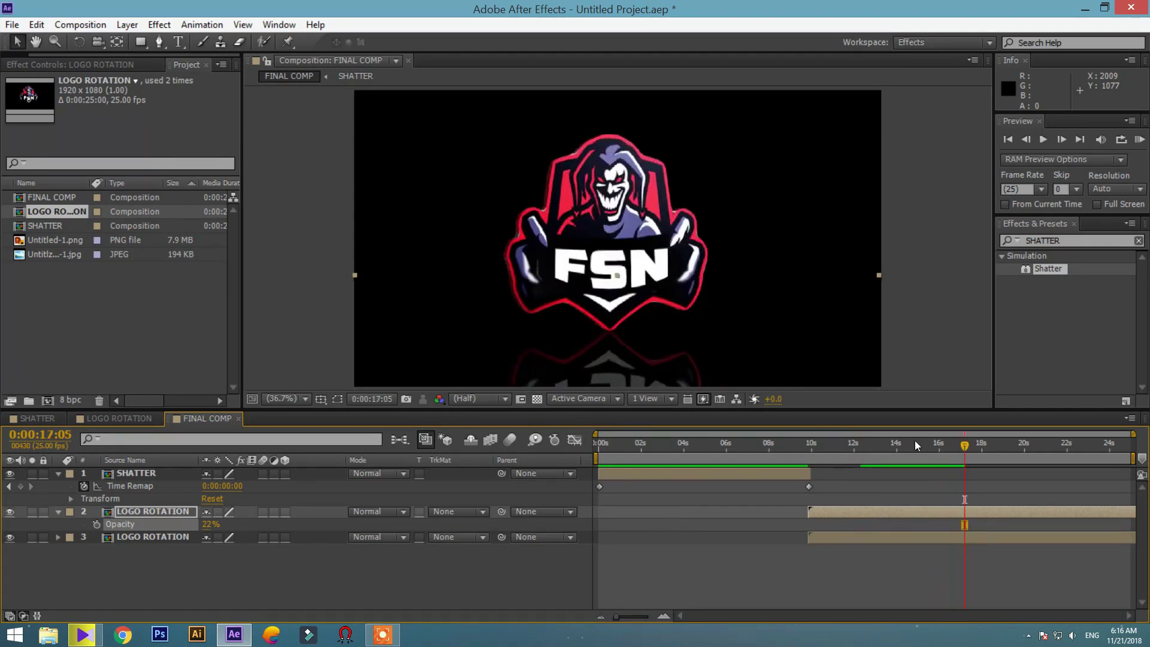
left_click_drag(839, 462, 805, 460)
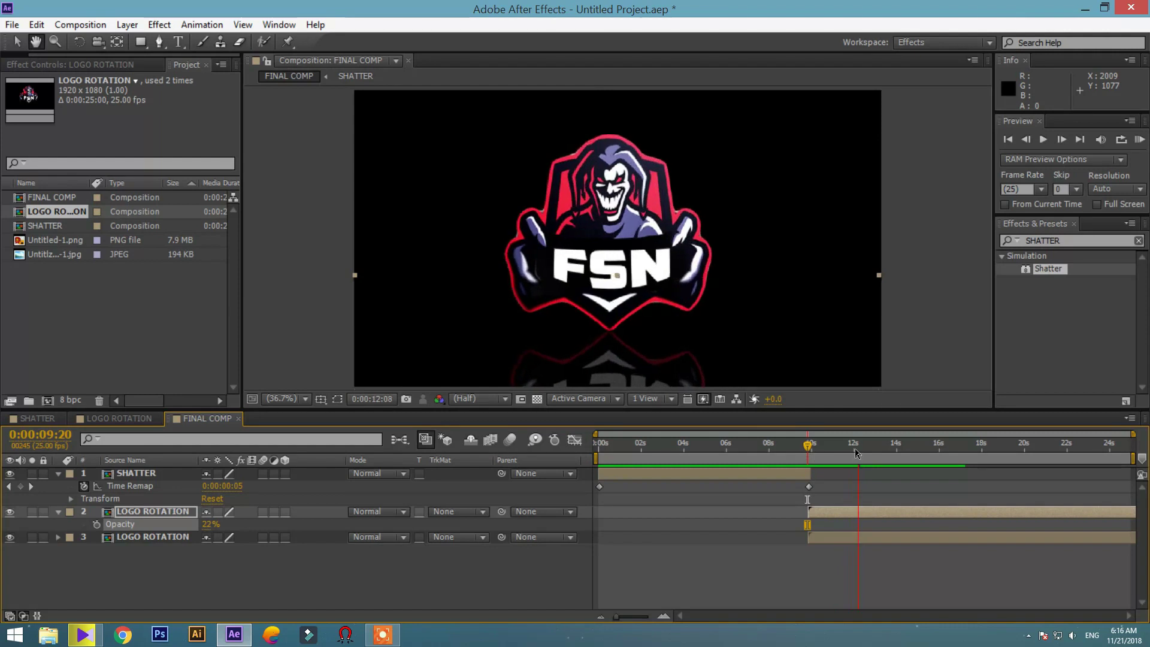
key("space")
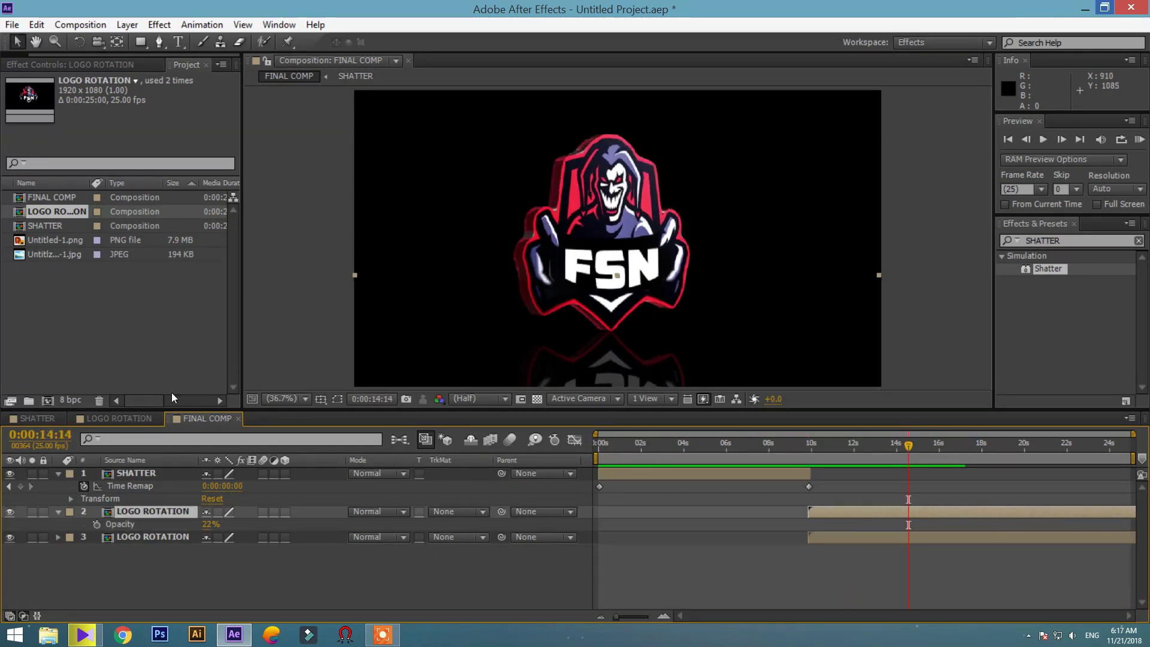
Place Untitlzdfed-1.jpg beneath all layers of FINAL COMP as the background and preview the composition from the start
left_click(57, 255)
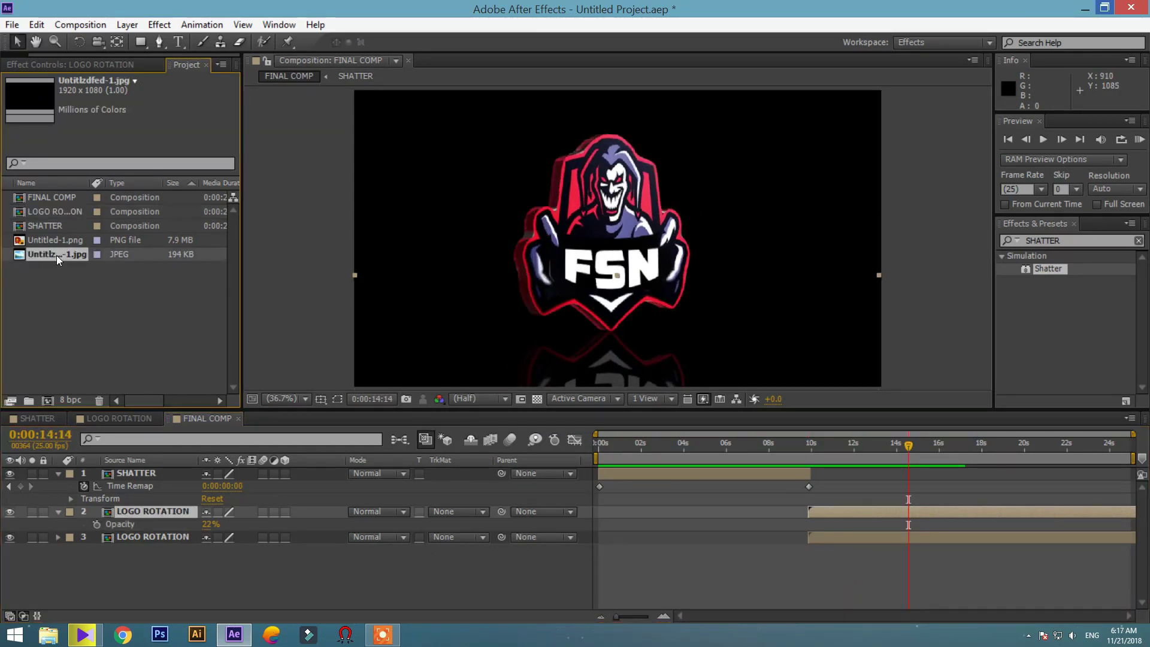
left_click_drag(56, 254, 158, 576)
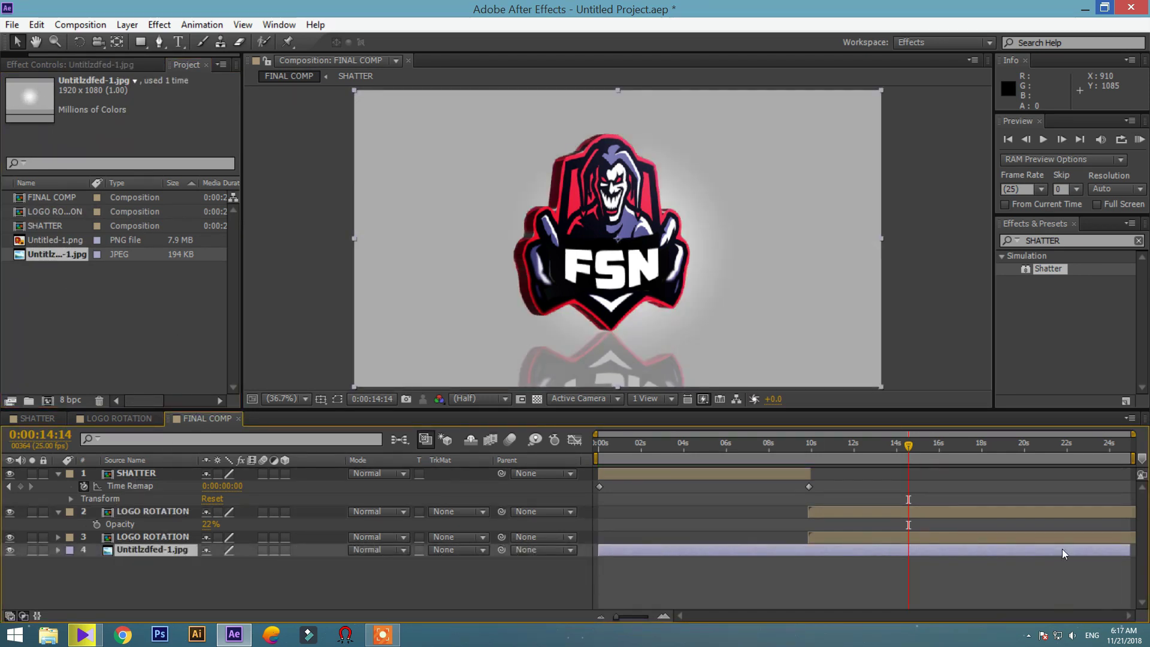
left_click_drag(909, 444, 548, 458)
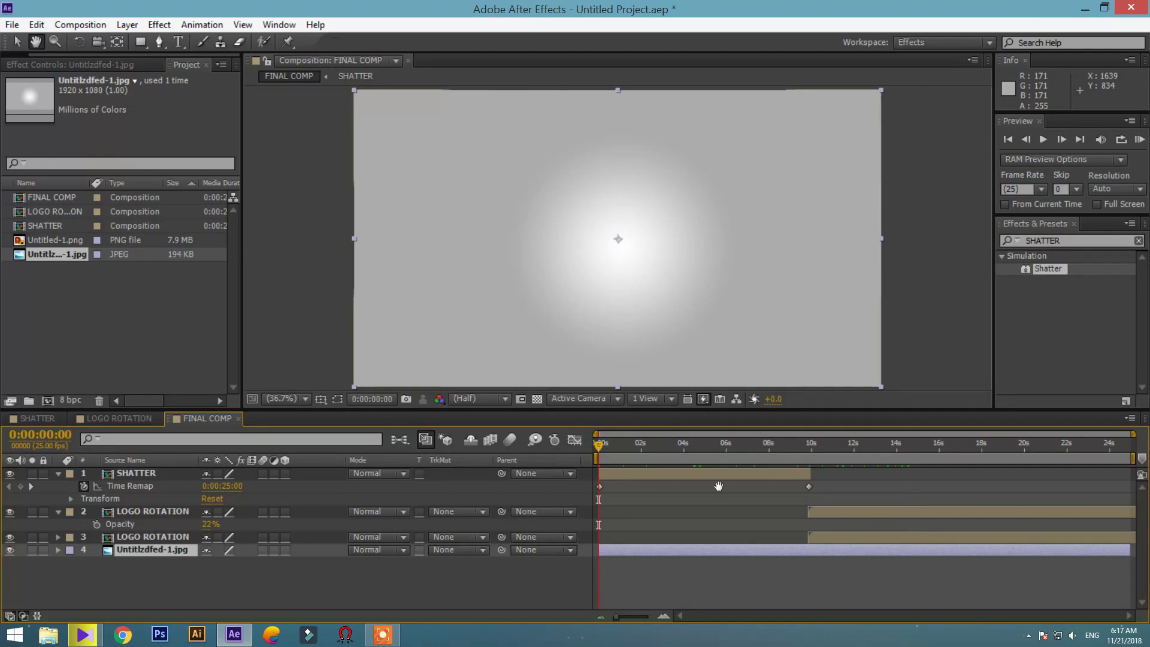
key("space")
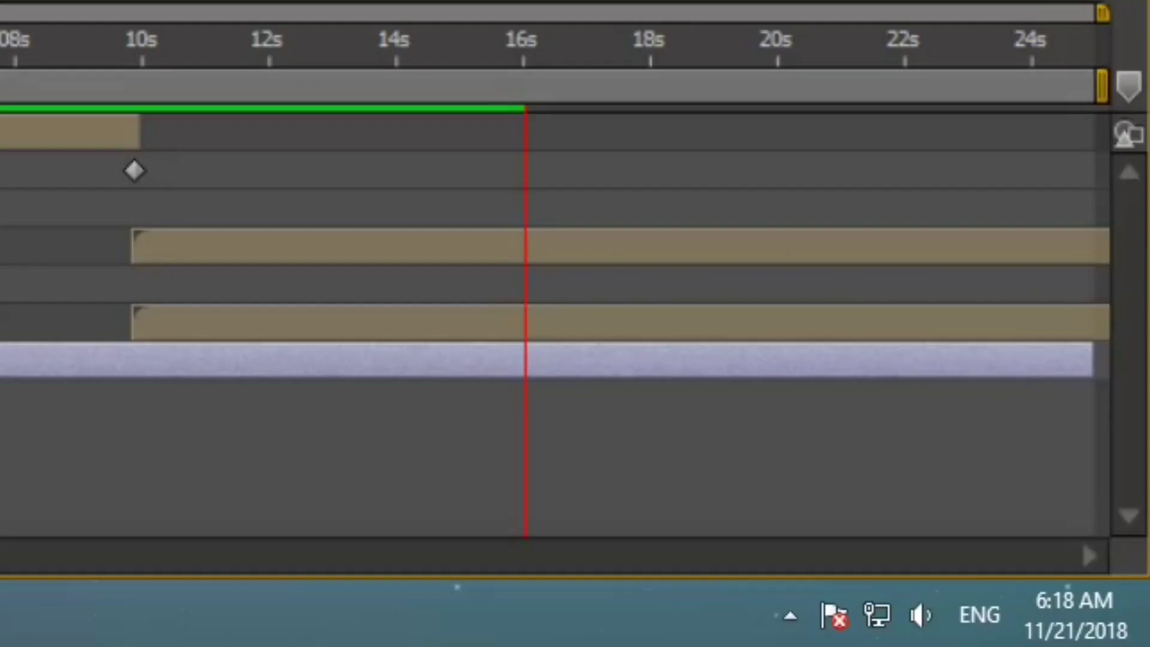
key("space")
left_click(942, 445)
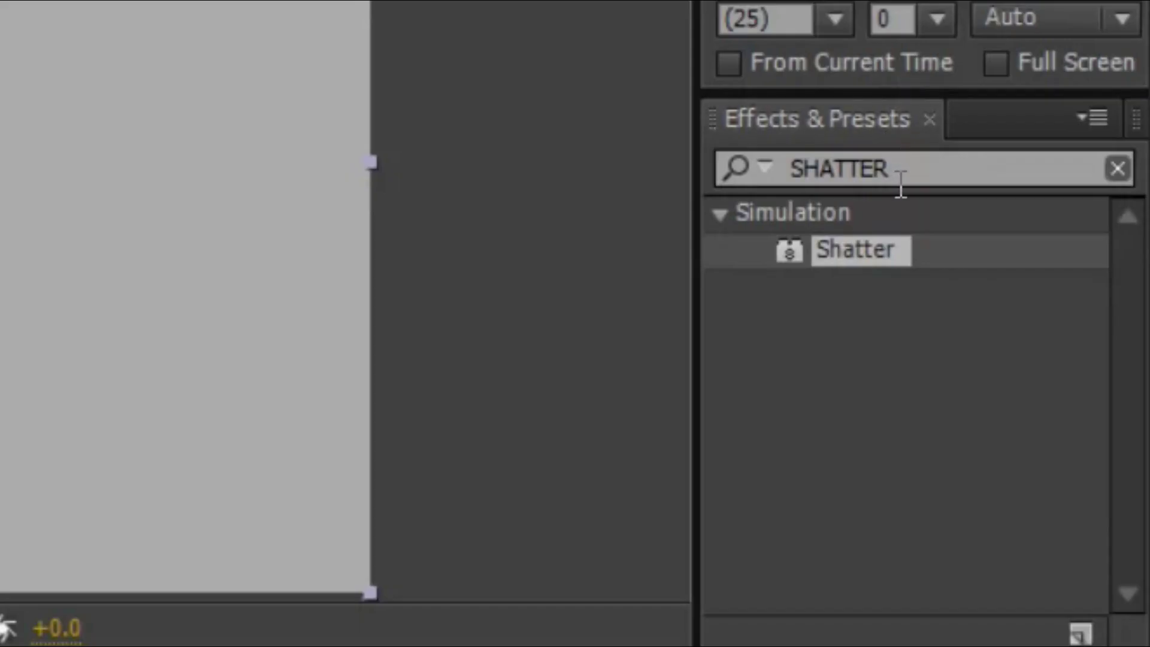
Find the Curves colour correction effect and apply it to the Untitlzdfed-1.jpg background layer
left_click(915, 174)
key("BackSpace")
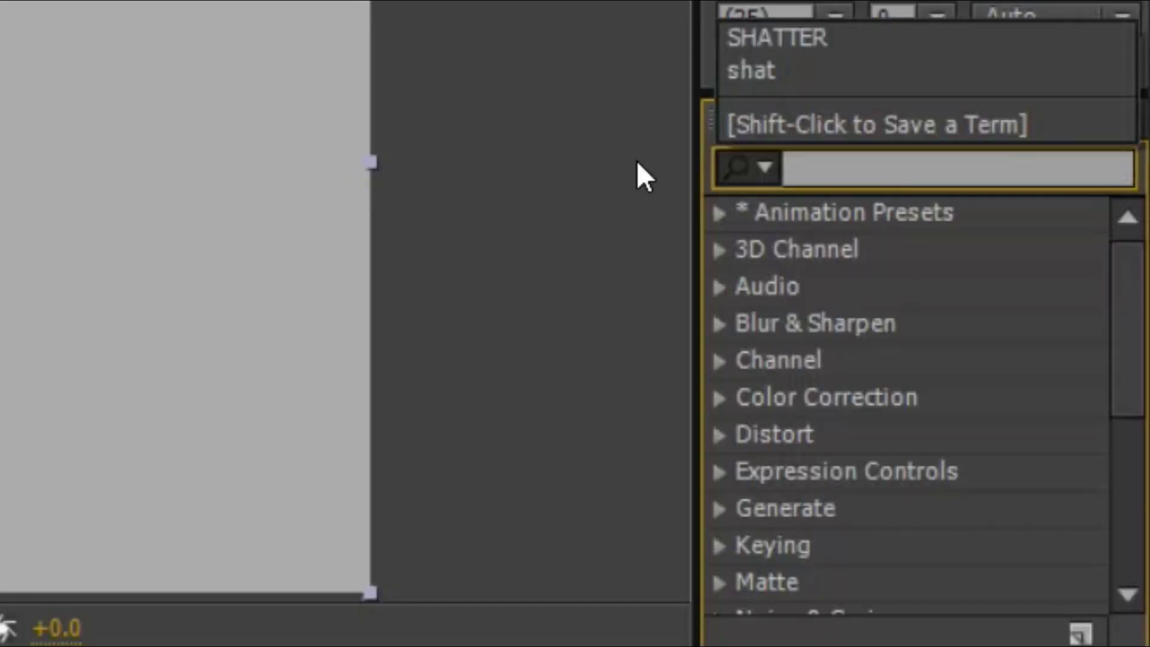
type("curv")
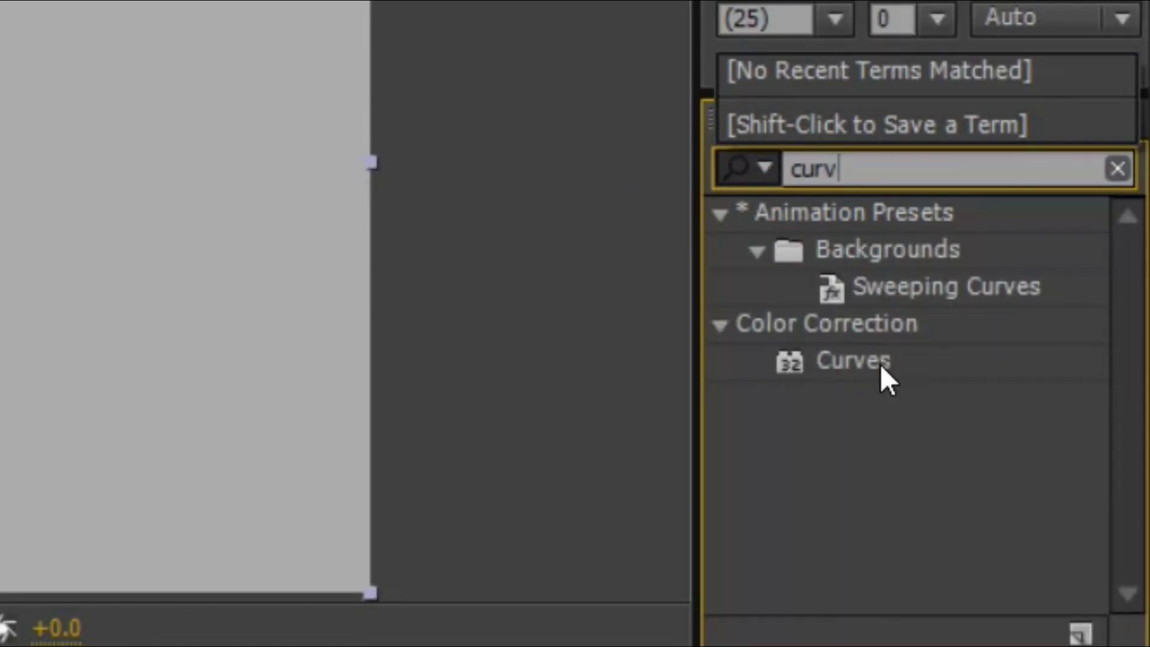
left_click(868, 363)
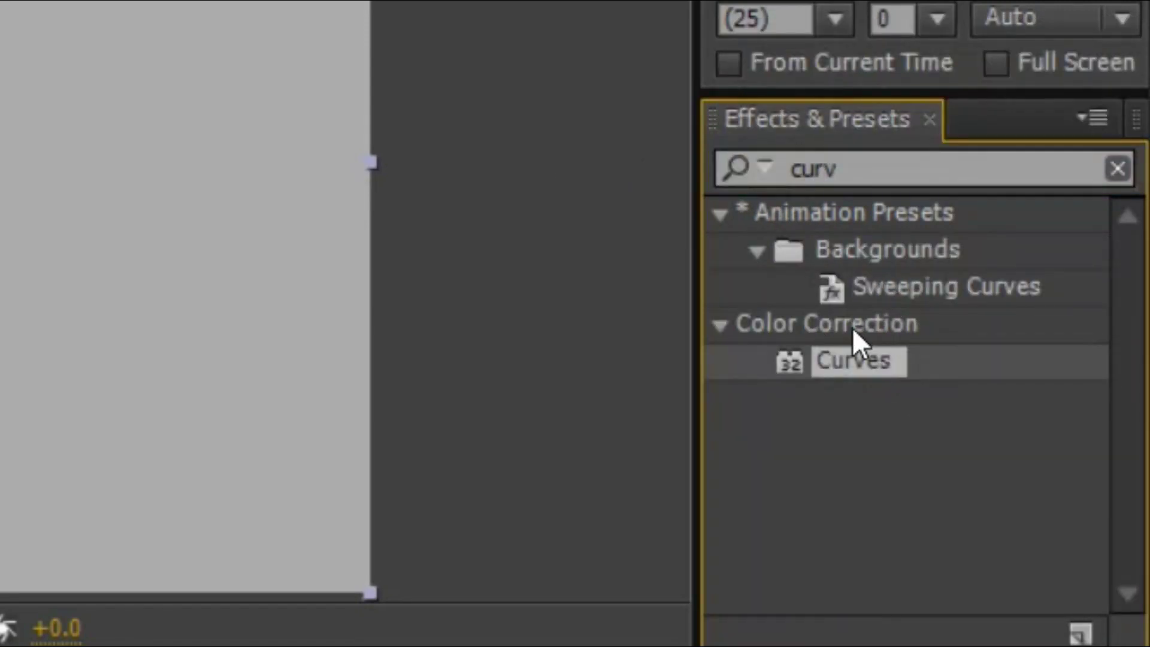
left_click(171, 551)
left_click_drag(165, 551, 165, 550)
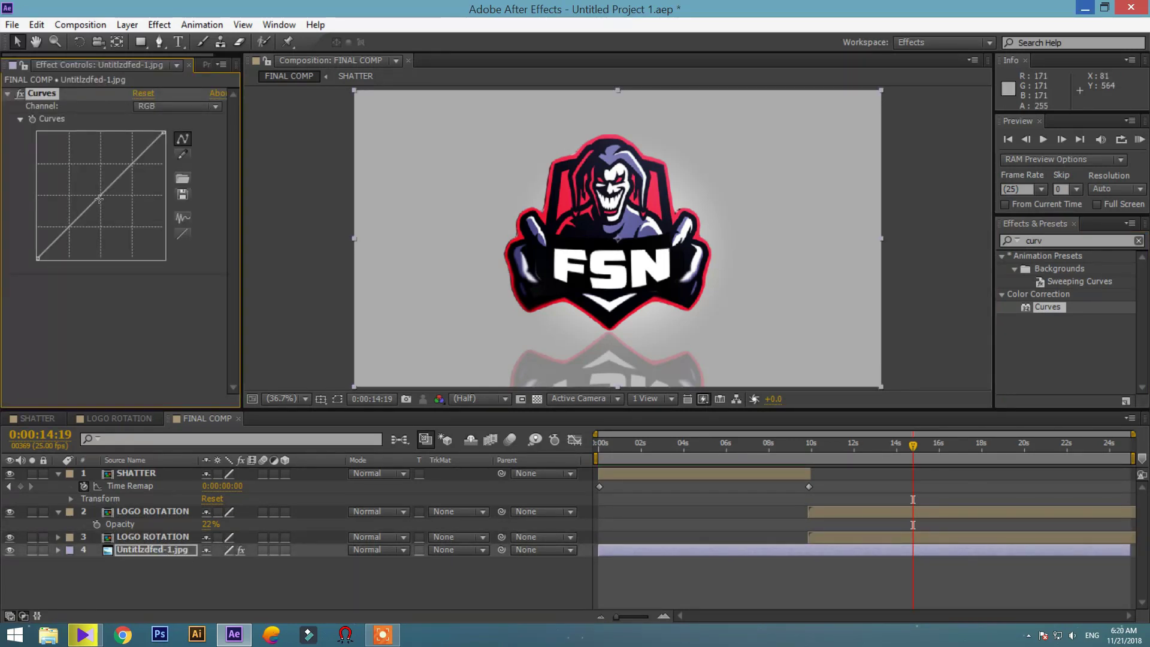
Darken the background by shaping its RGB curve with an upper point and a lower point pulled down to the baseline near mid-range
left_click_drag(99, 199, 132, 182)
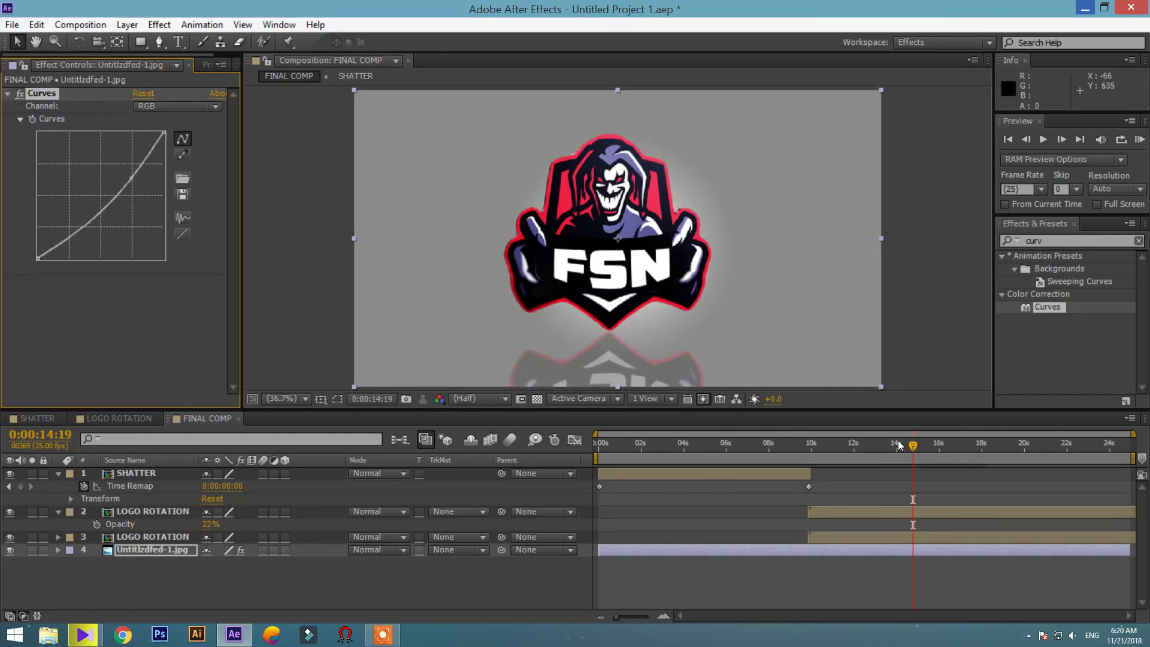
left_click_drag(888, 453, 862, 492)
left_click_drag(92, 222, 100, 272)
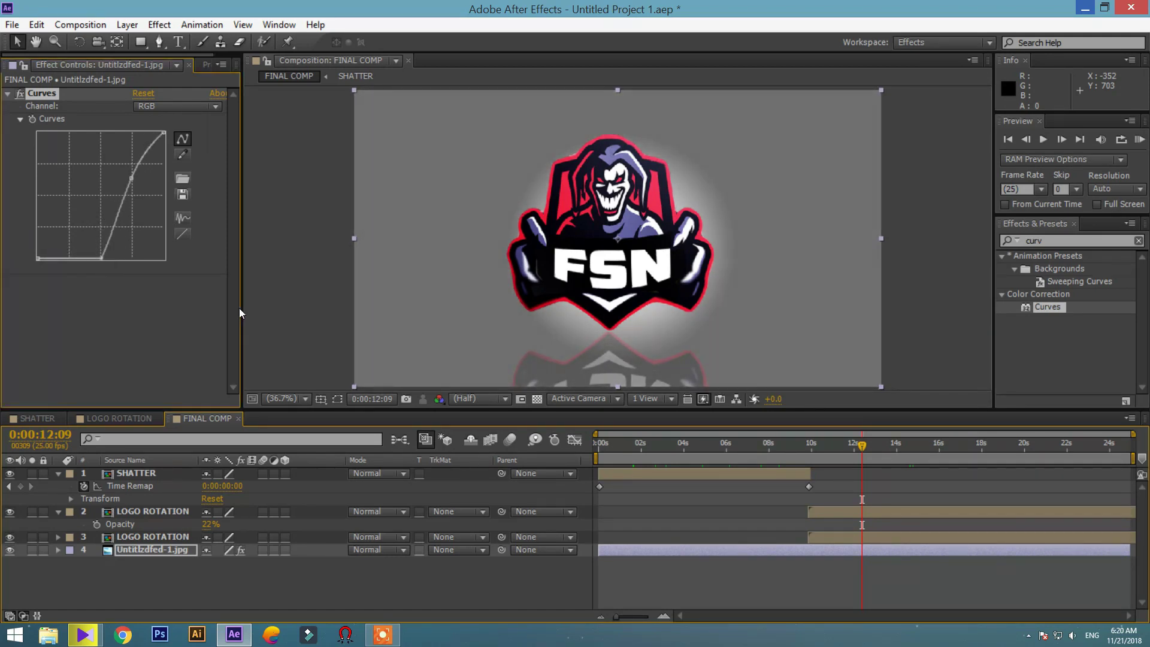
left_click_drag(864, 447, 810, 478)
key("space")
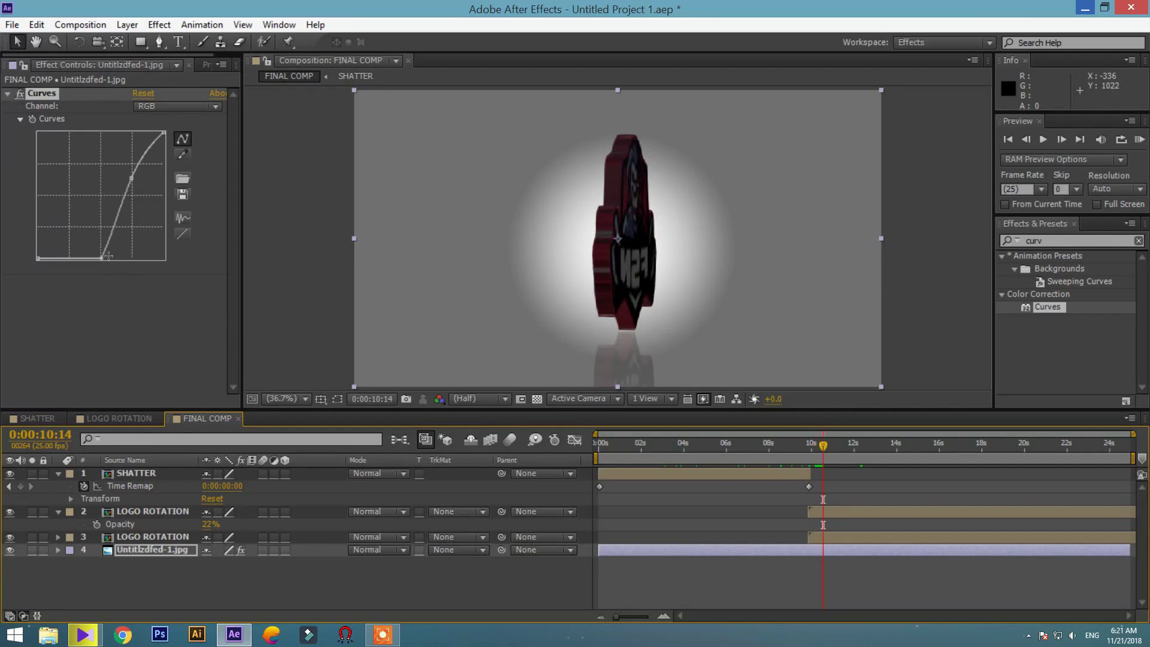
Soften the background's contrast by shifting the lower curve point towards the shadows, and preview from 0:00:10:14
left_click_drag(100, 258, 61, 257)
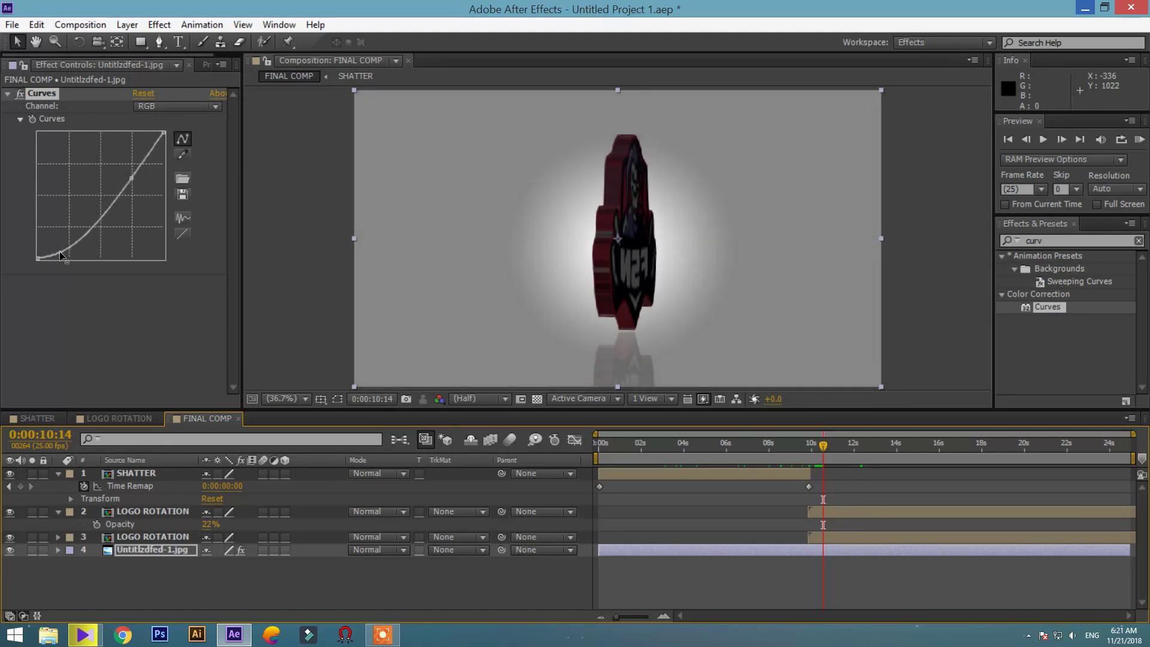
key("space")
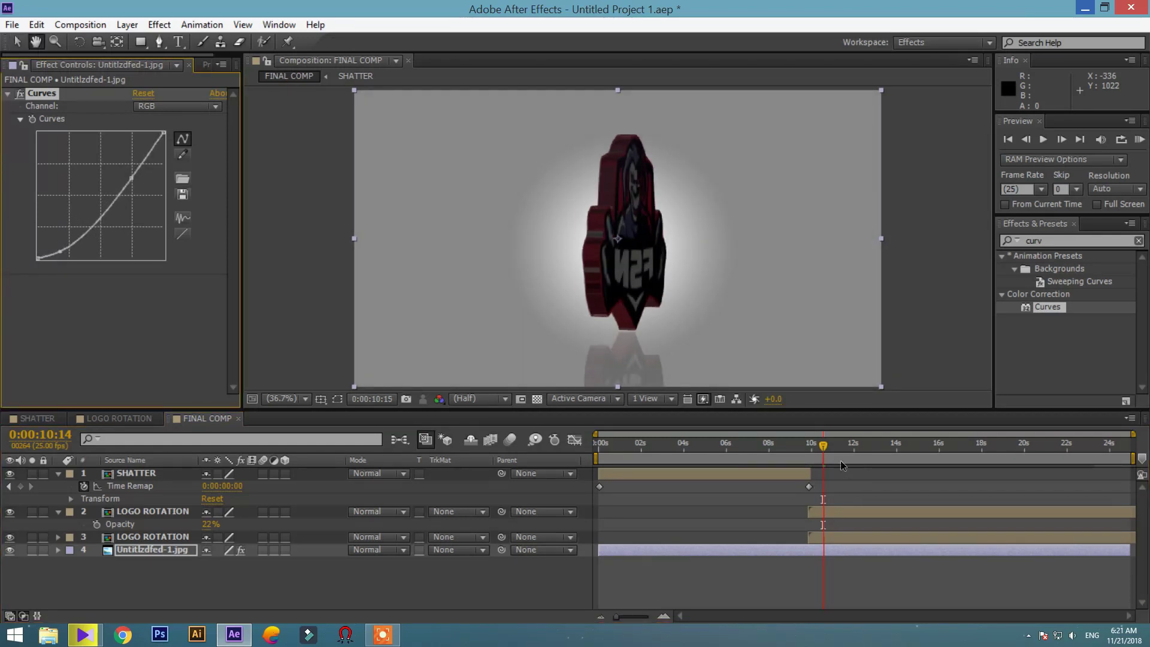
key("space")
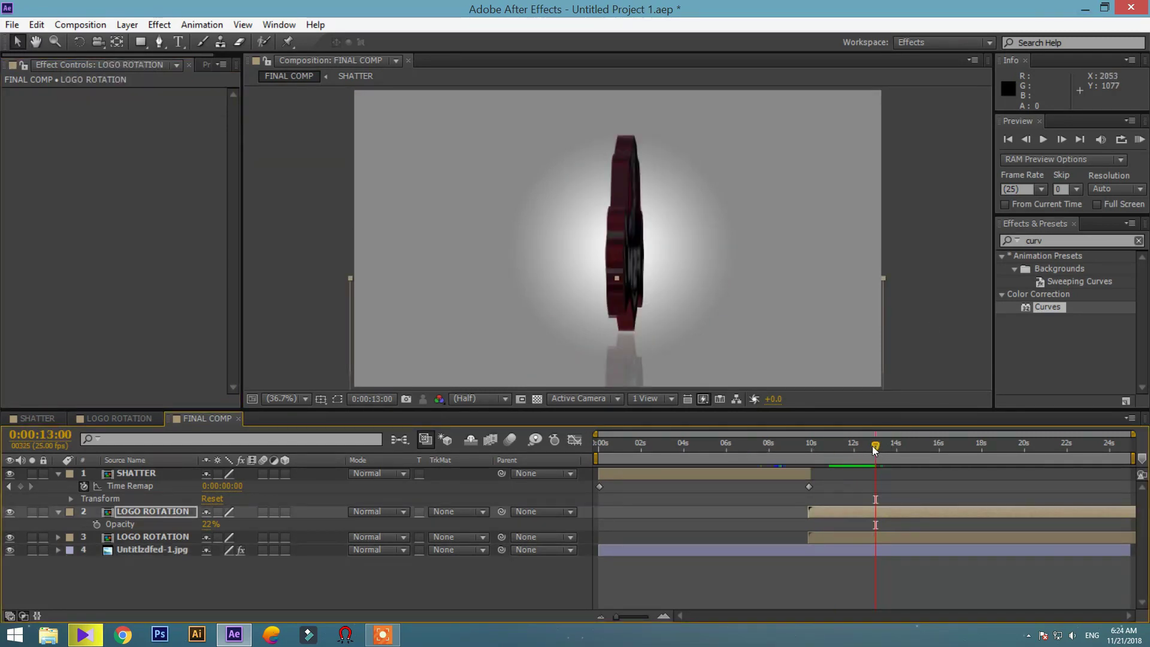
Preview FINAL COMP from the start against the darkened background, including a RAM preview of the reassembly and logo spin
left_click_drag(875, 450, 566, 474)
key("space")
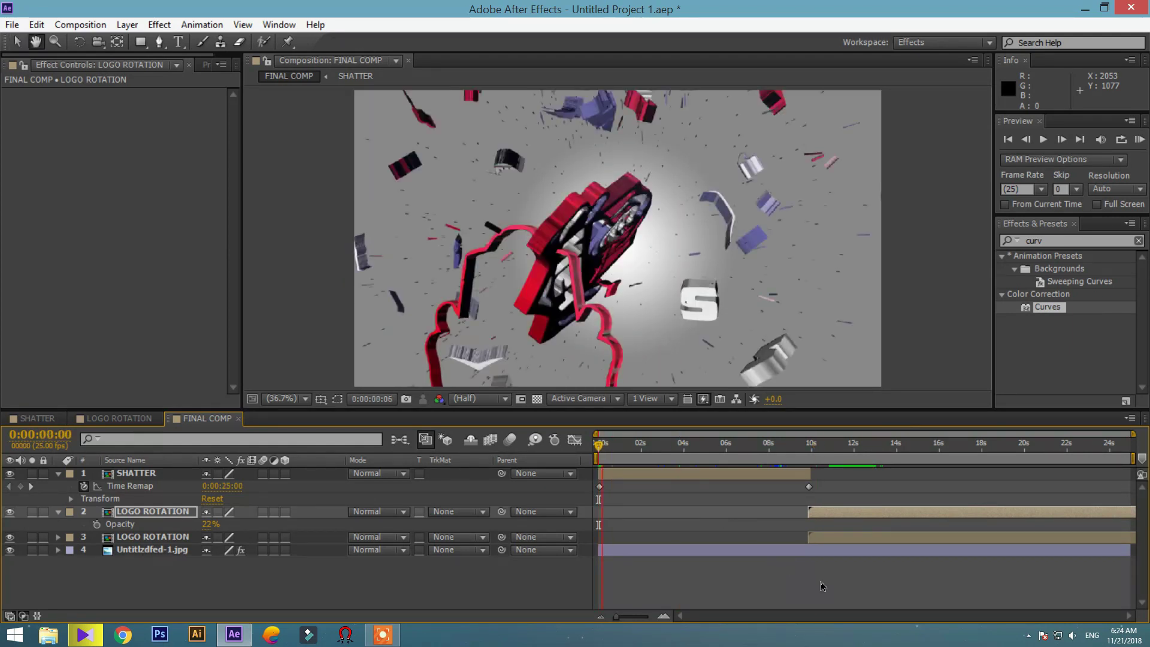
key("space")
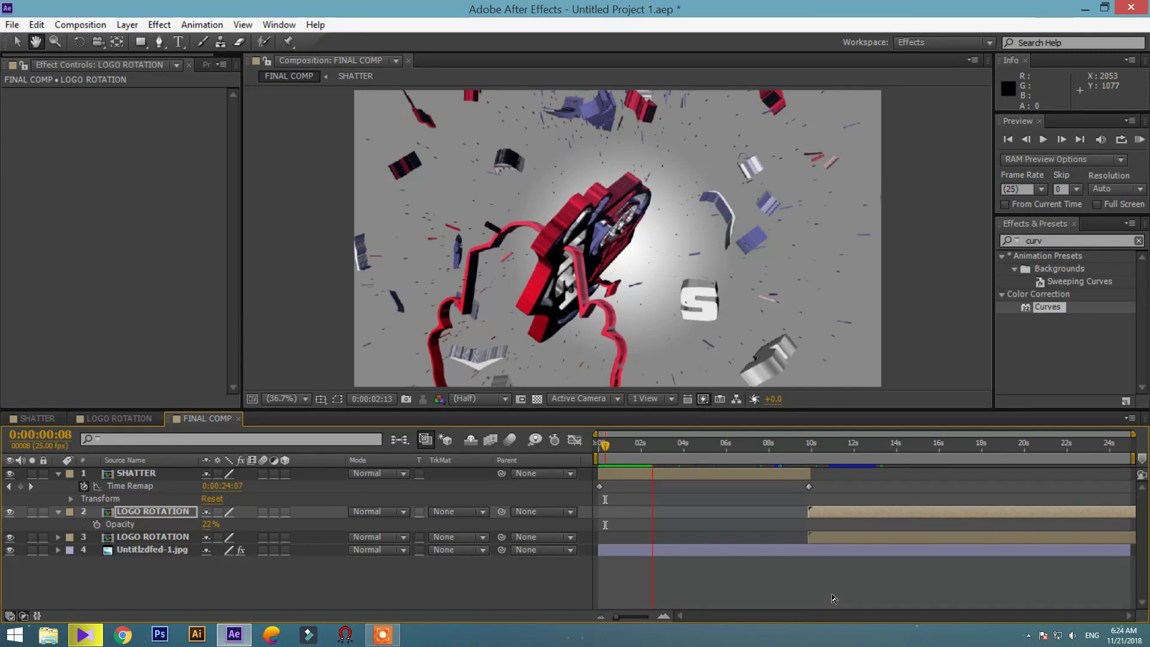
left_click(1028, 637)
left_click(1028, 637)
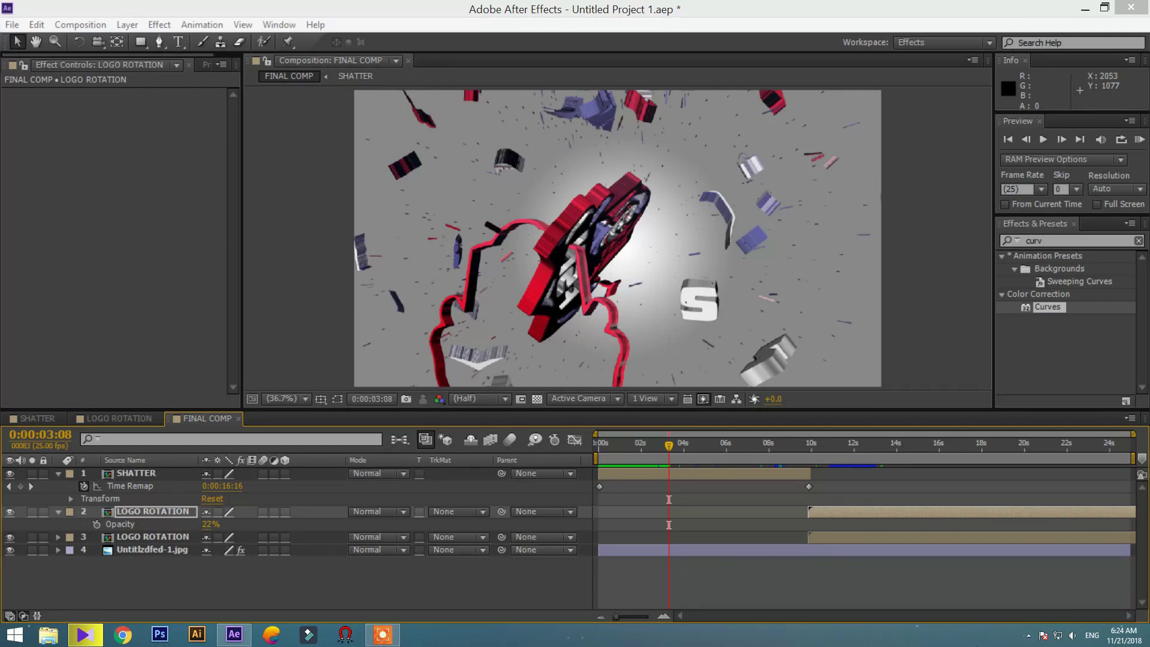
left_click(1141, 139)
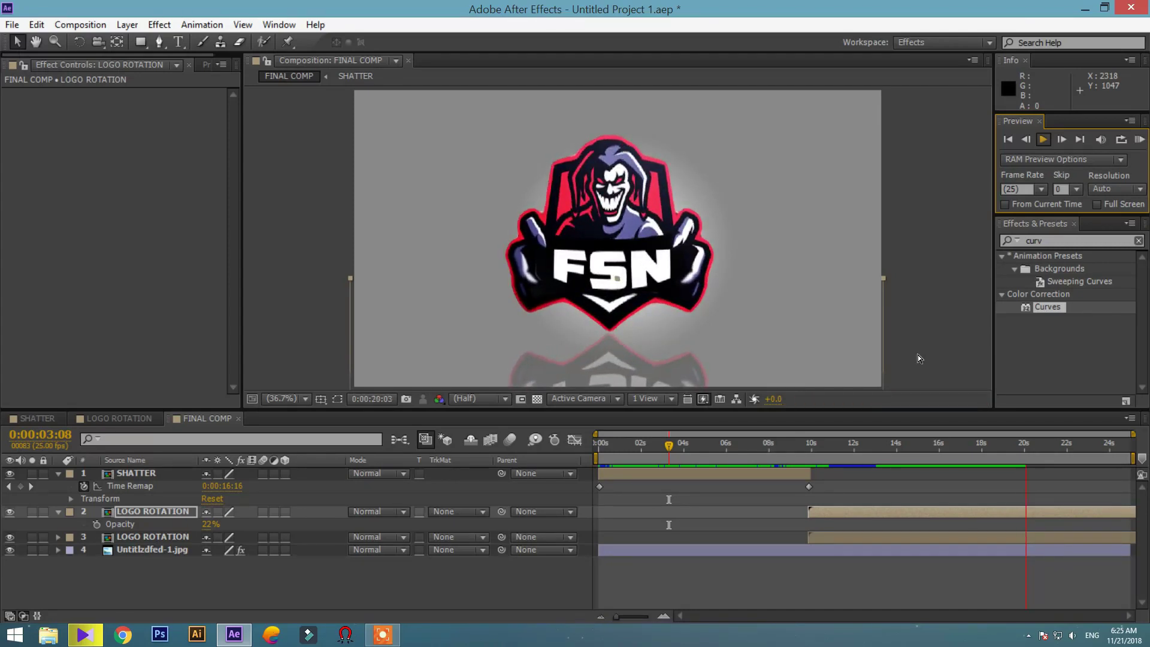
key("space")
Add FINAL COMP to the render queue and choose the Desktop as the output folder
left_click(80, 25)
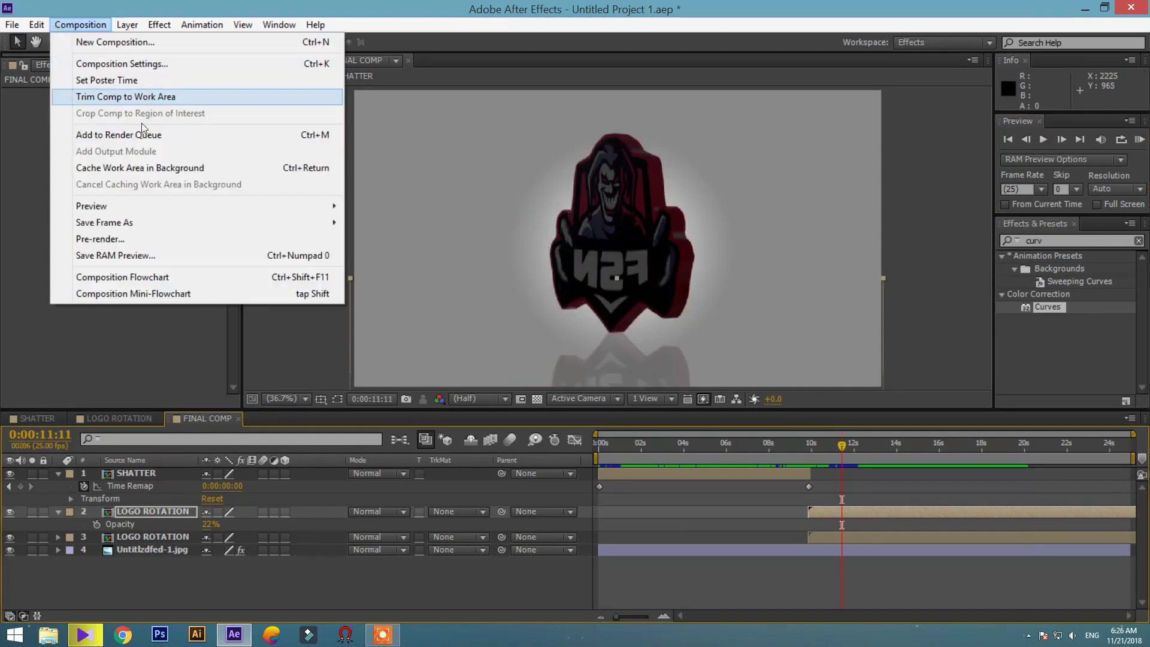
left_click(150, 142)
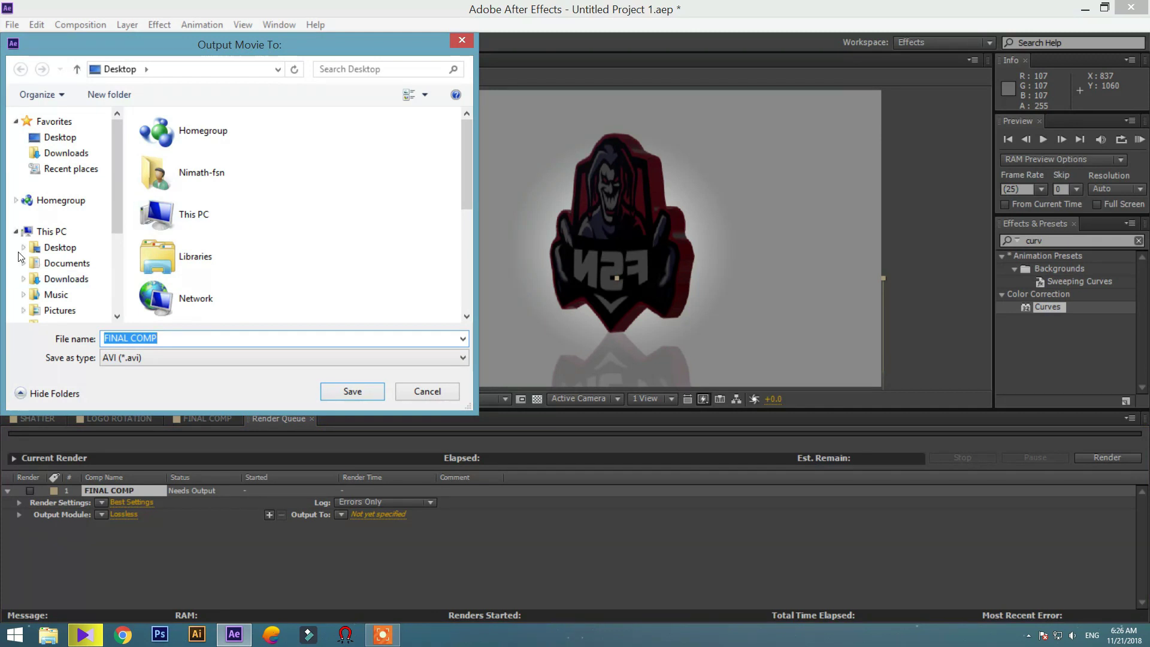
left_click(57, 246)
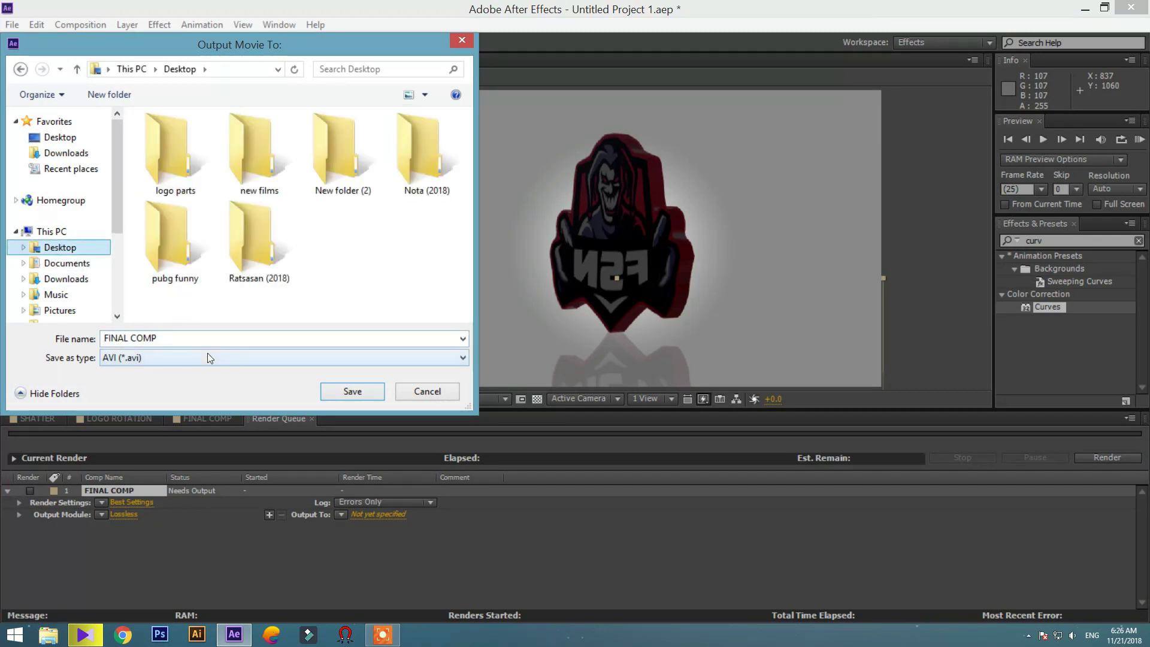
Name the AVI output file SHATTER INTRO FSN, save the output setting and start rendering FINAL COMP
left_click(232, 340)
double_click(231, 339)
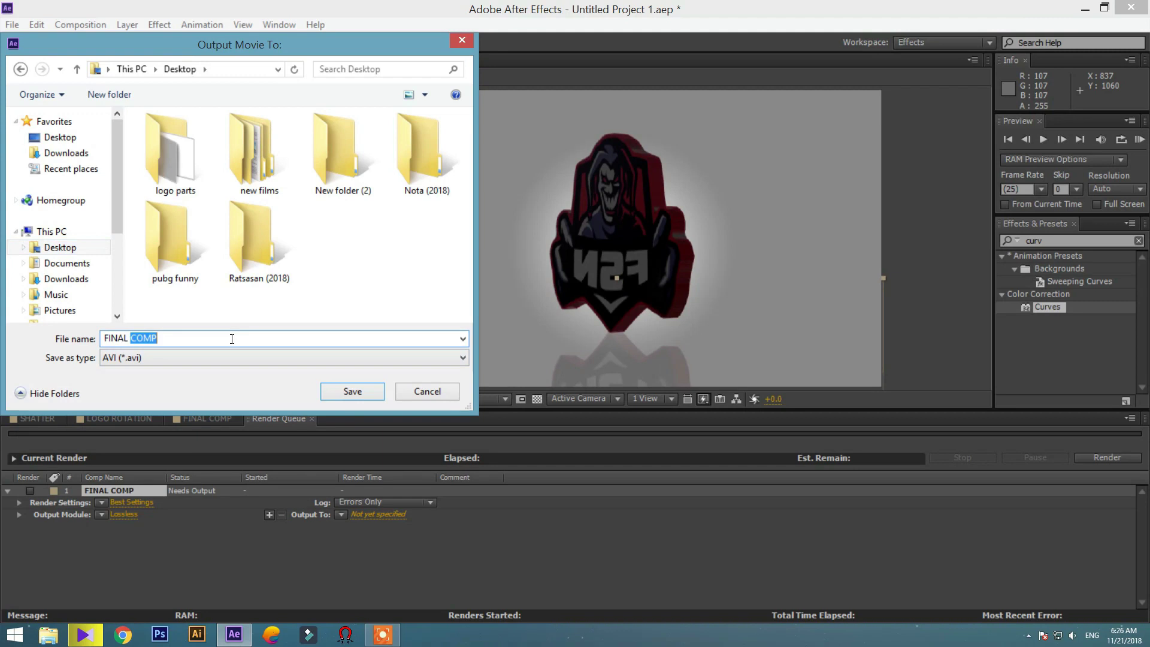
key("BackSpace")
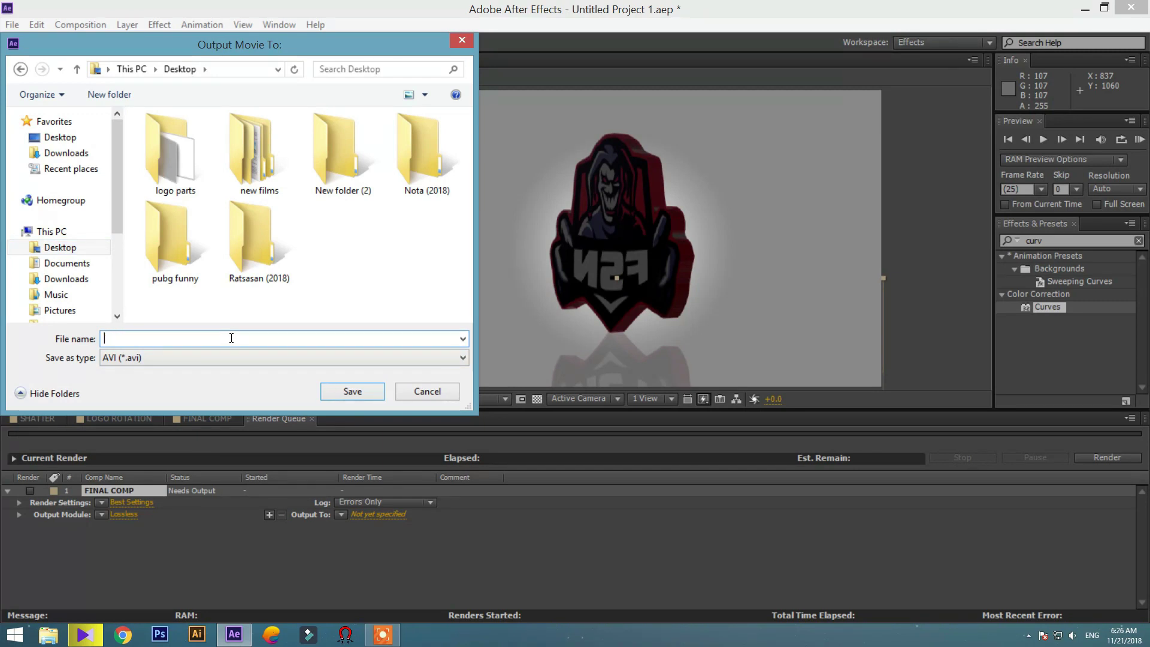
type("HAtter")
key("BackSpace")
key("BackSpace")
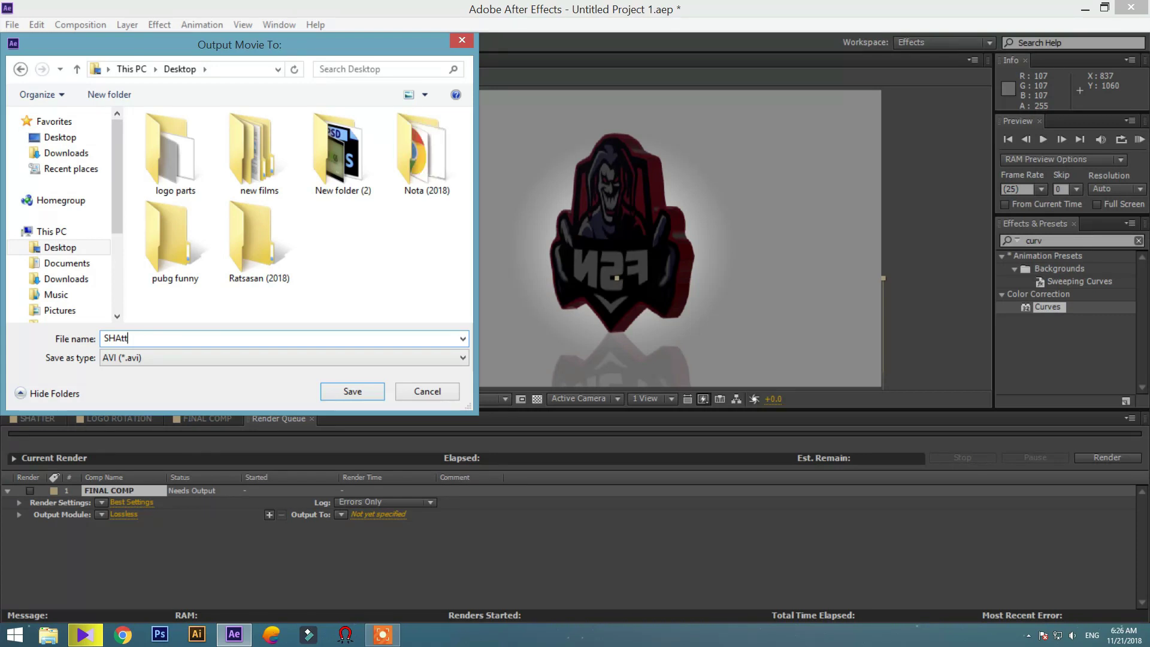
type("TER INTRO")
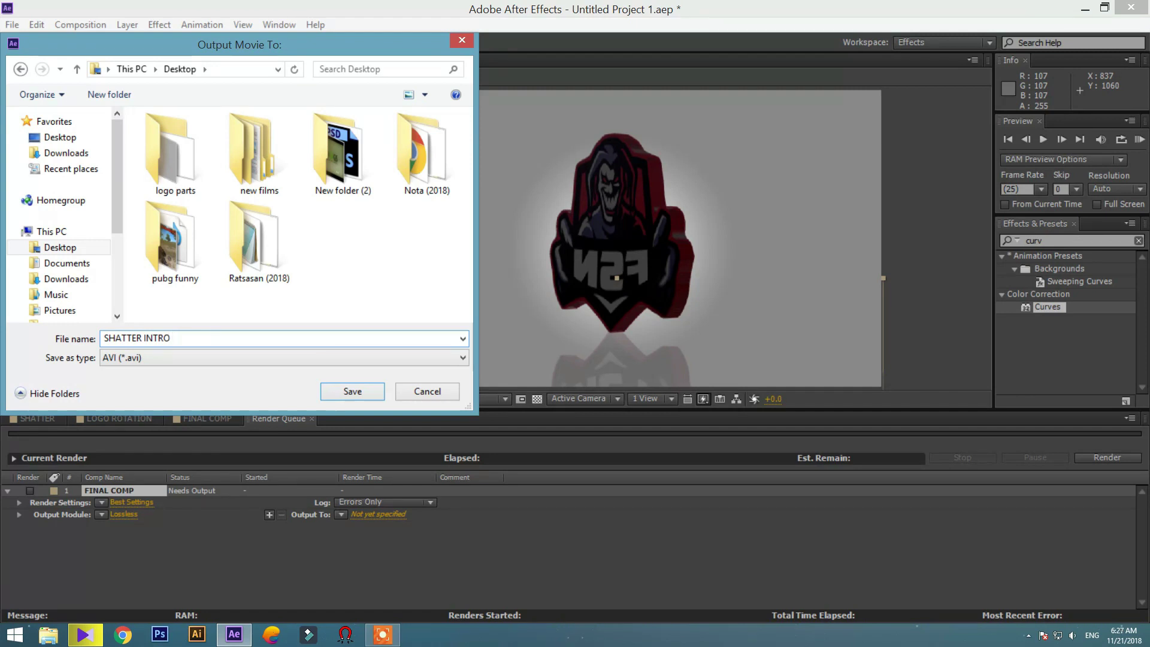
left_click(370, 396)
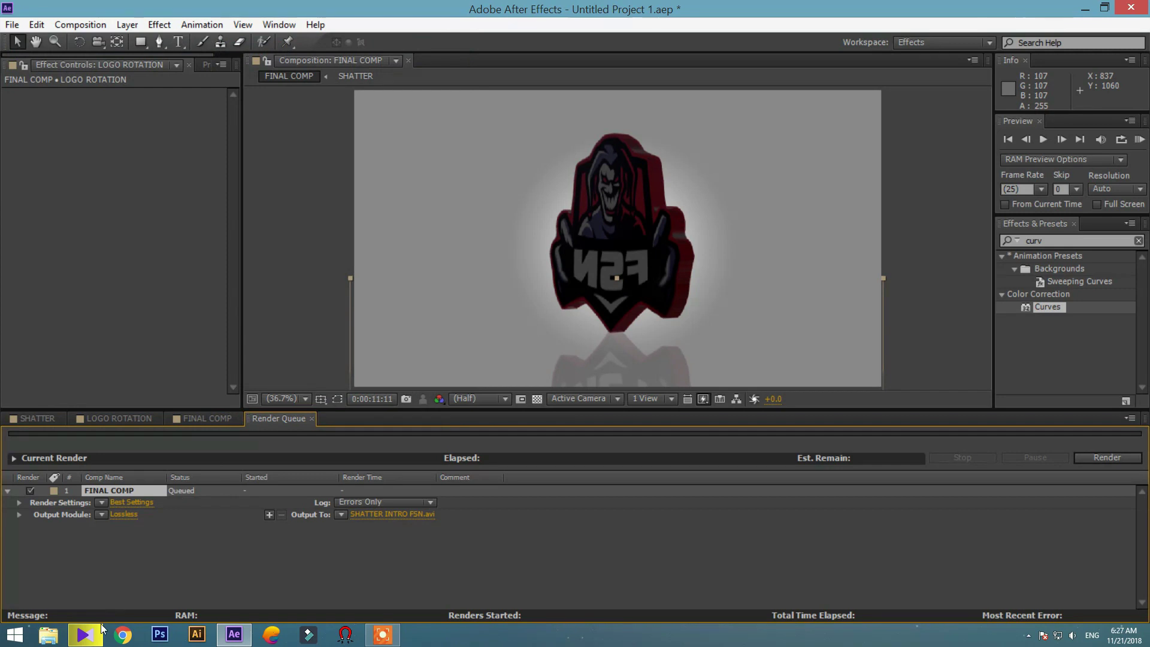
left_click(1107, 457)
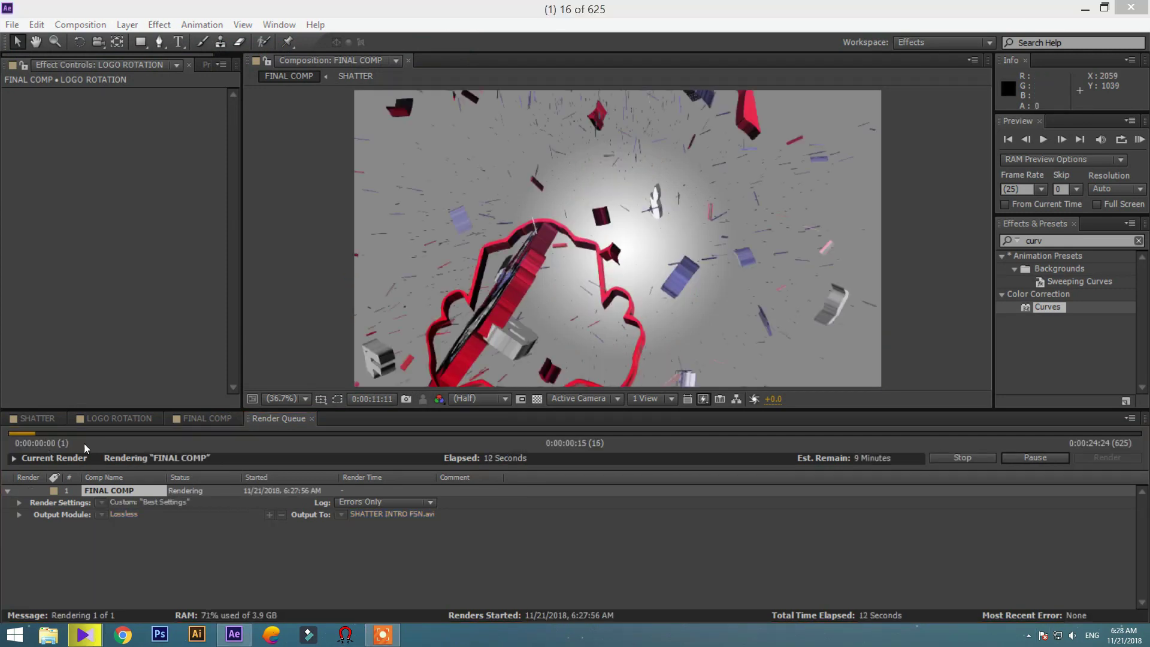